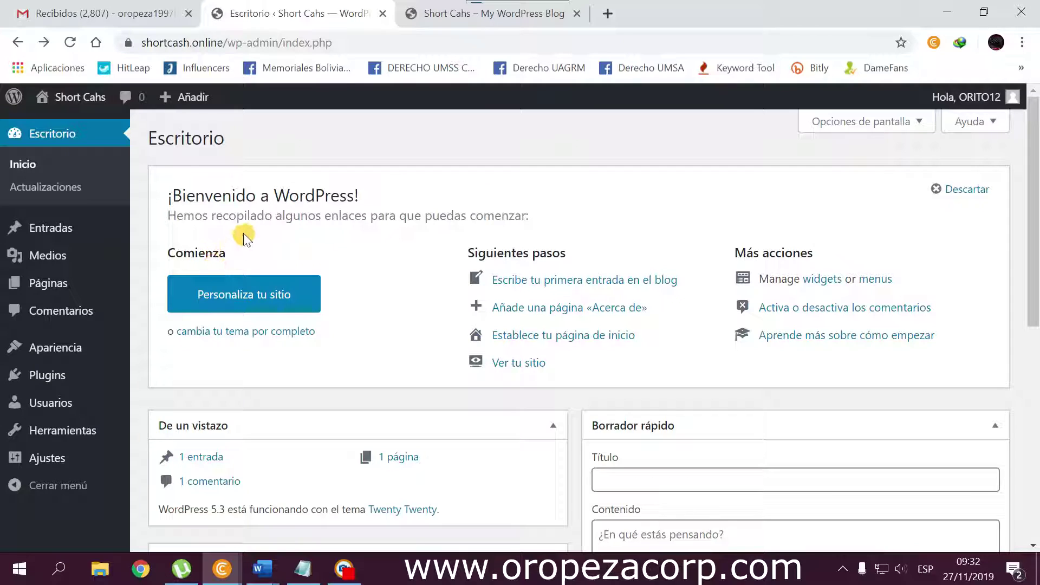
Search the available themes for colormag and install the ColorMag theme.
{"action": "mouse_move", "coordinate": [71, 238]}
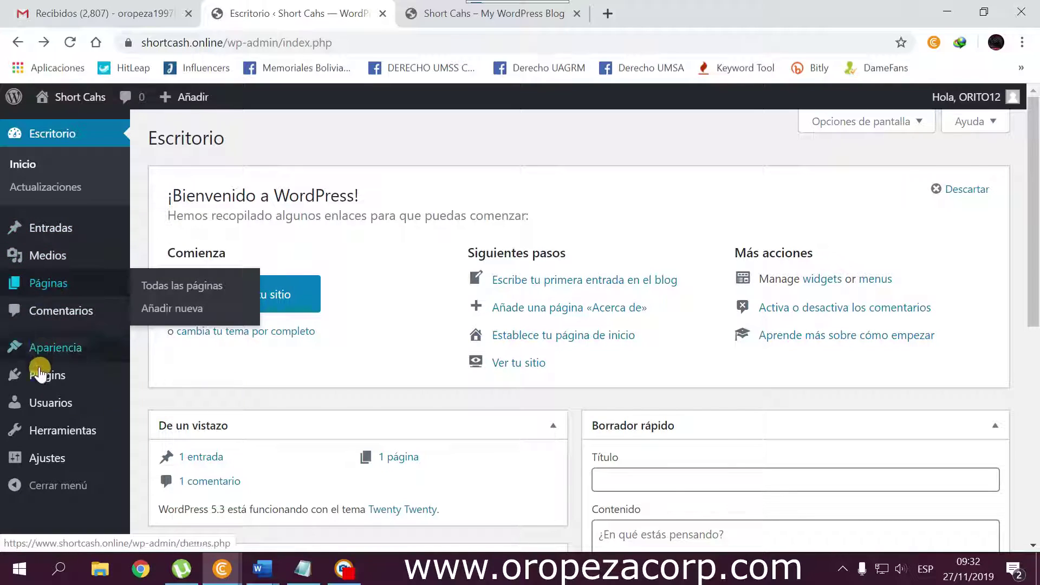
{"action": "mouse_move", "coordinate": [71, 279]}
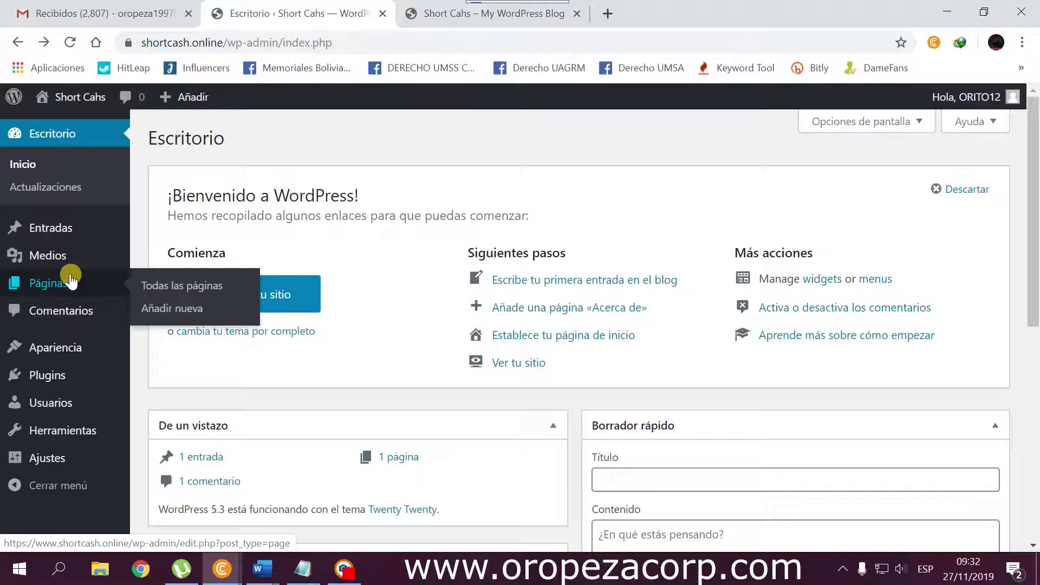
{"action": "mouse_move", "coordinate": [76, 353]}
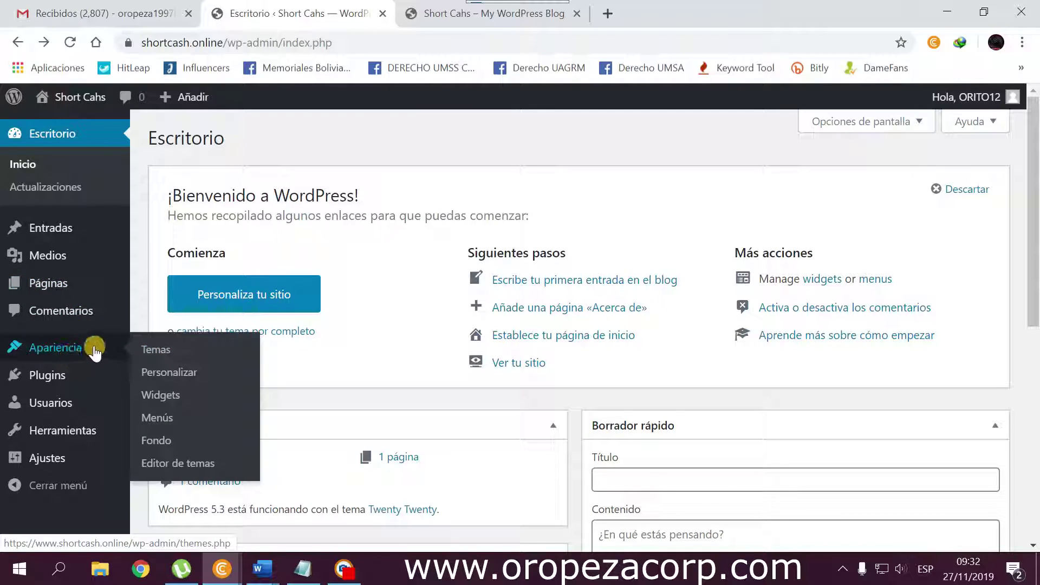
{"action": "left_click", "coordinate": [157, 351]}
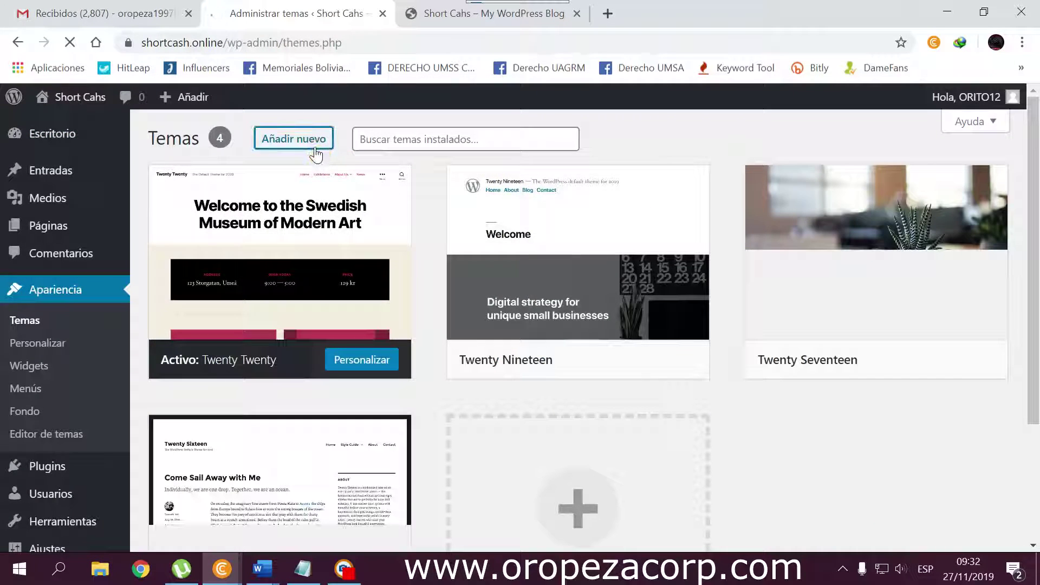
{"action": "left_click", "coordinate": [316, 145]}
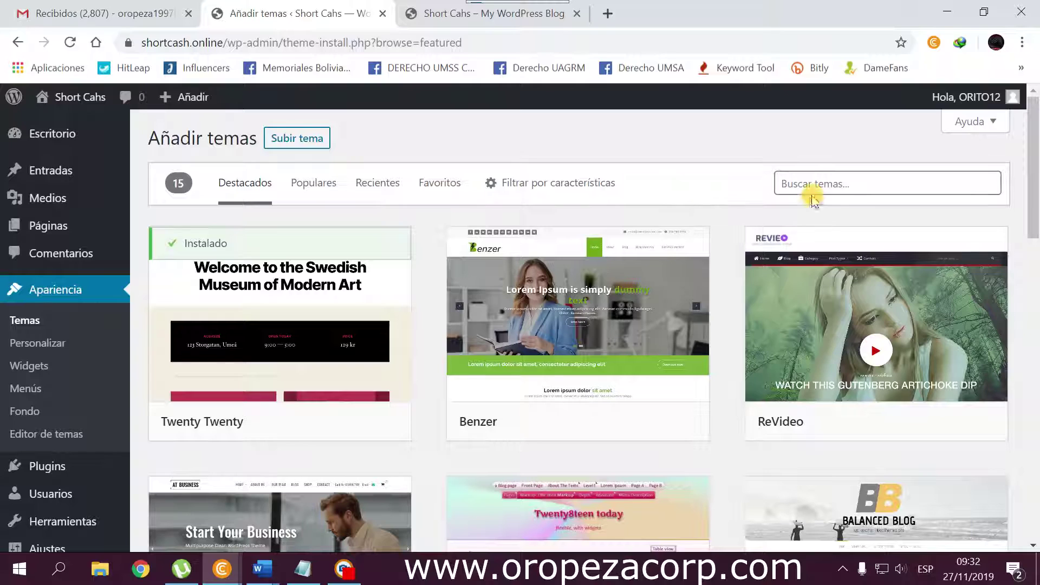
{"action": "left_click", "coordinate": [821, 196]}
{"action": "type", "text": "colormag"}
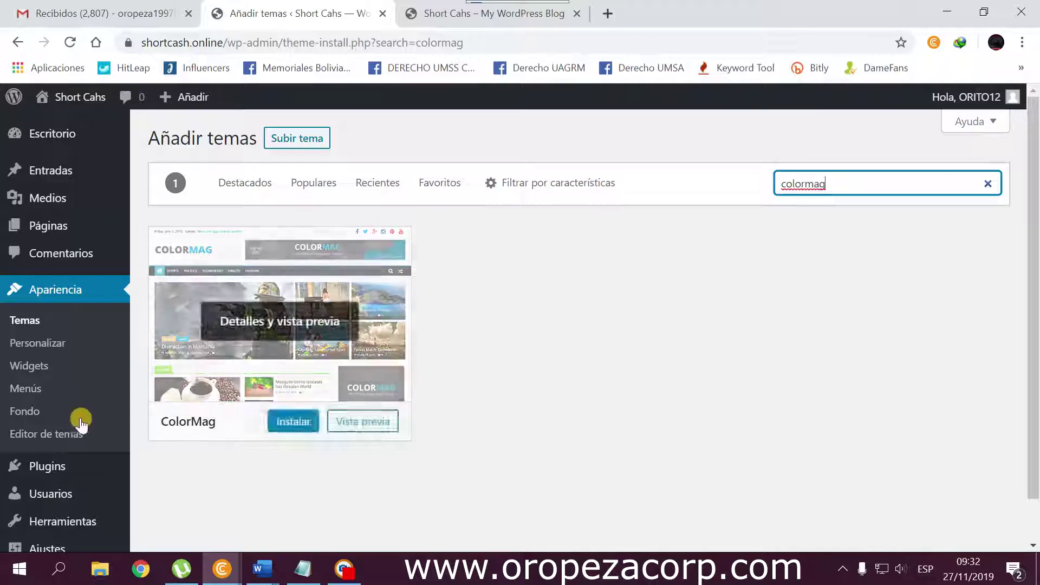
{"action": "left_click", "coordinate": [304, 422]}
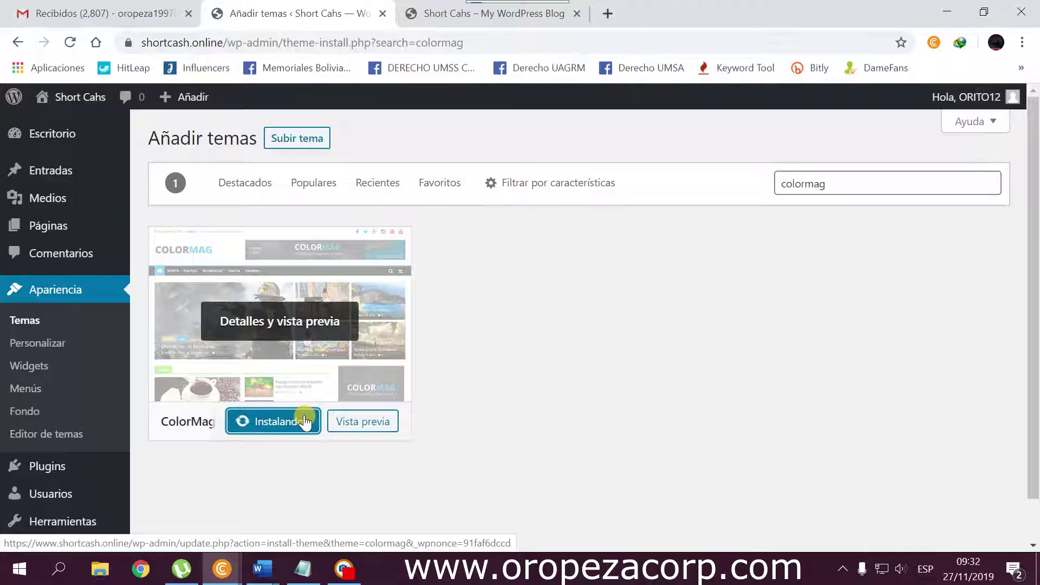
Look over the Short Cahs blog's front page from the header down to its footer widgets, and return to the theme installer.
{"action": "left_click", "coordinate": [428, 11]}
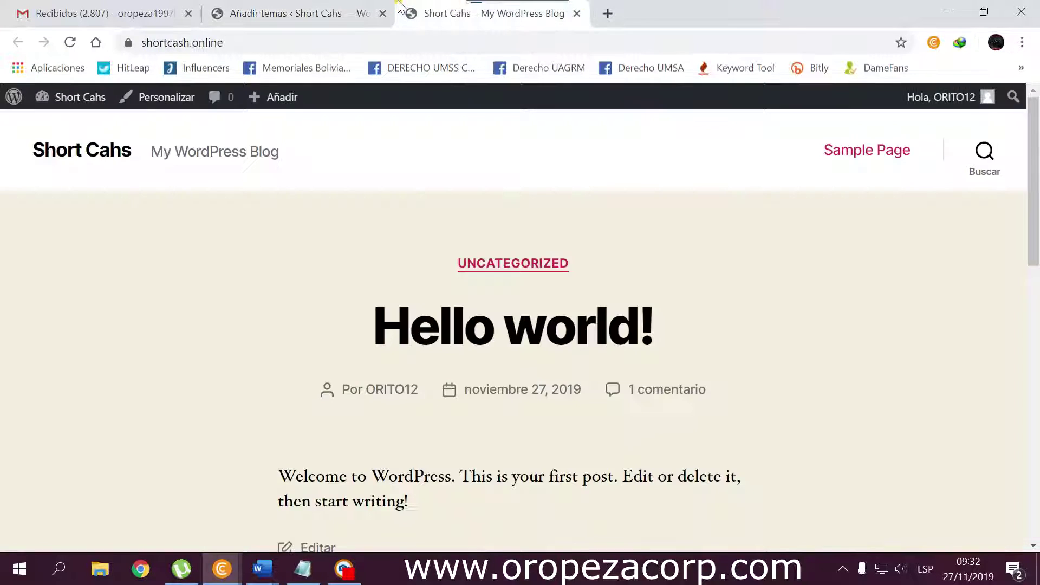
{"action": "scroll", "coordinate": [395, 365], "scroll_direction": "down", "scroll_amount": 10}
{"action": "scroll", "coordinate": [395, 365], "scroll_direction": "up", "scroll_amount": 10}
{"action": "scroll", "coordinate": [396, 365], "scroll_direction": "up", "scroll_amount": 1}
{"action": "scroll", "coordinate": [395, 366], "scroll_direction": "down", "scroll_amount": 14}
{"action": "scroll", "coordinate": [395, 366], "scroll_direction": "up", "scroll_amount": 3}
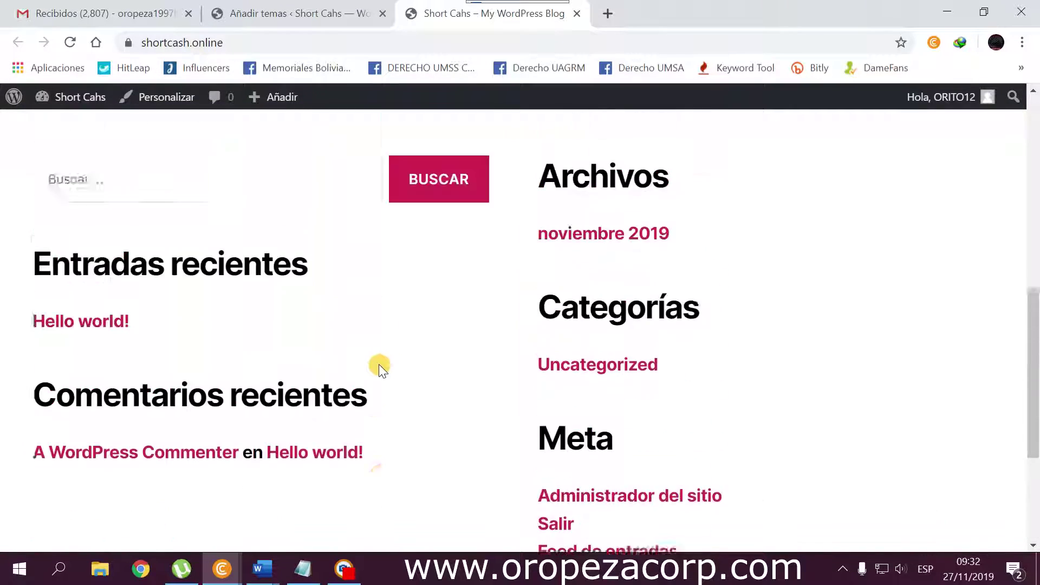
{"action": "left_click", "coordinate": [260, 10]}
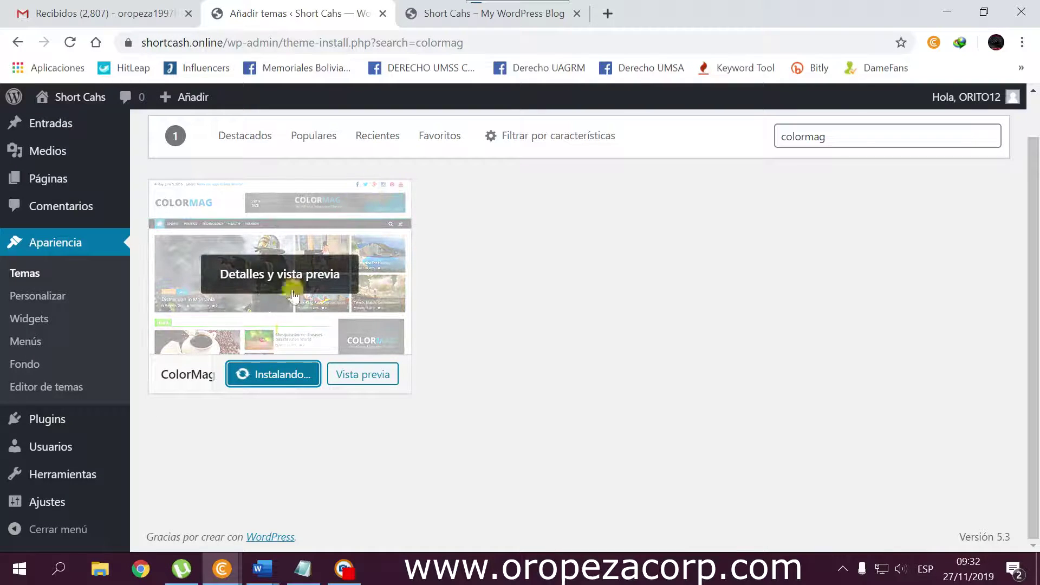
Close the µTorrent window and activate the installed ColorMag theme.
{"action": "left_click", "coordinate": [187, 572]}
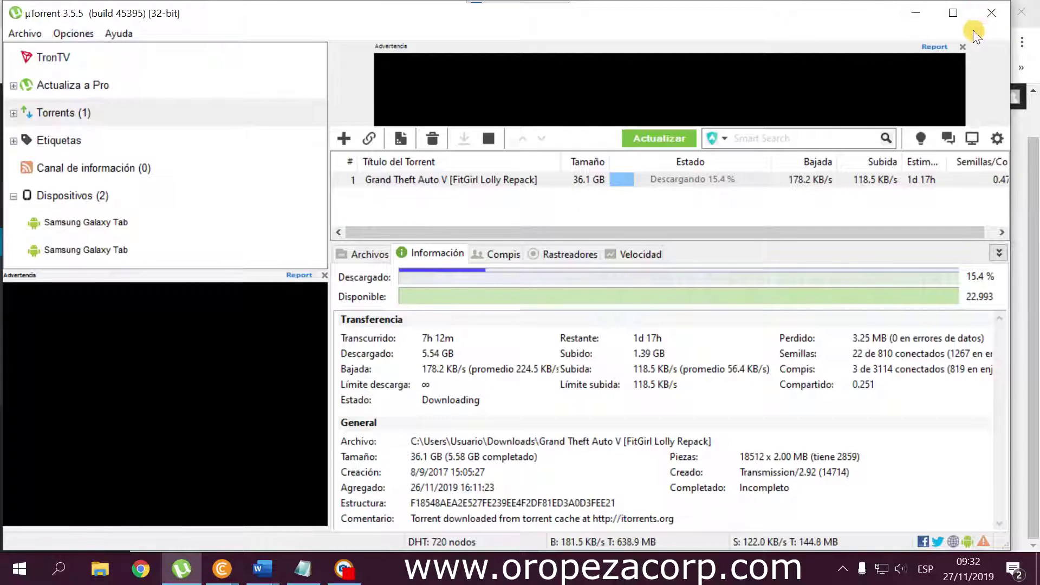
{"action": "left_click", "coordinate": [989, 13]}
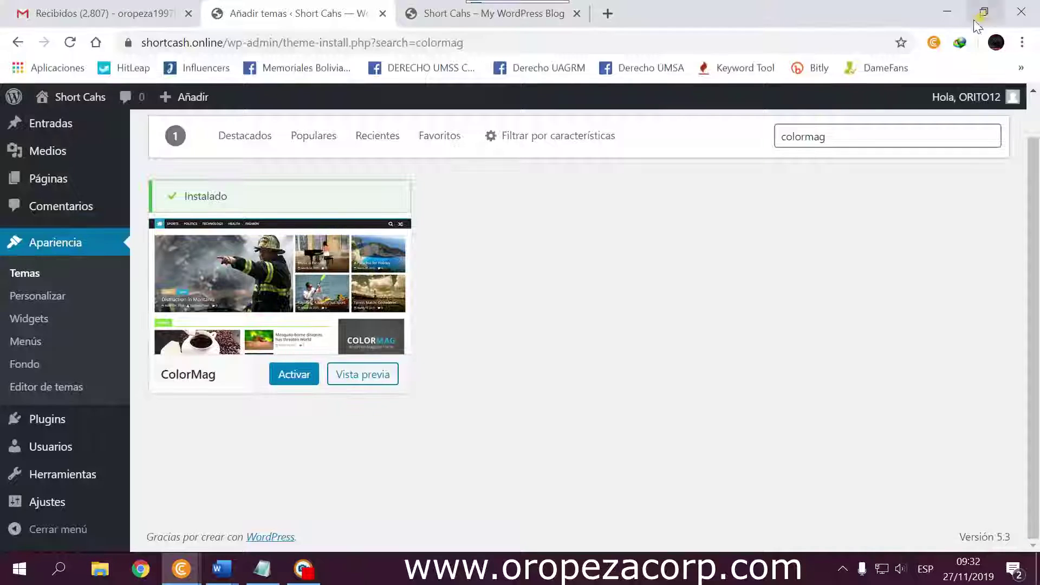
{"action": "left_click", "coordinate": [294, 375]}
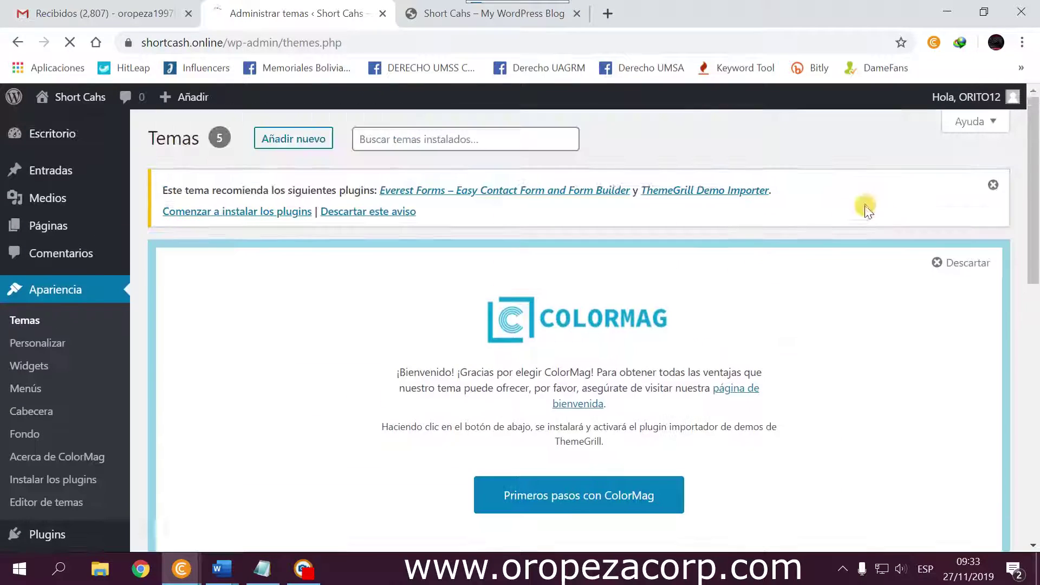
Dismiss the recommended-plugins notice and reload the blog's front page to check it under the ColorMag theme.
{"action": "left_click", "coordinate": [993, 187]}
{"action": "left_click", "coordinate": [428, 13]}
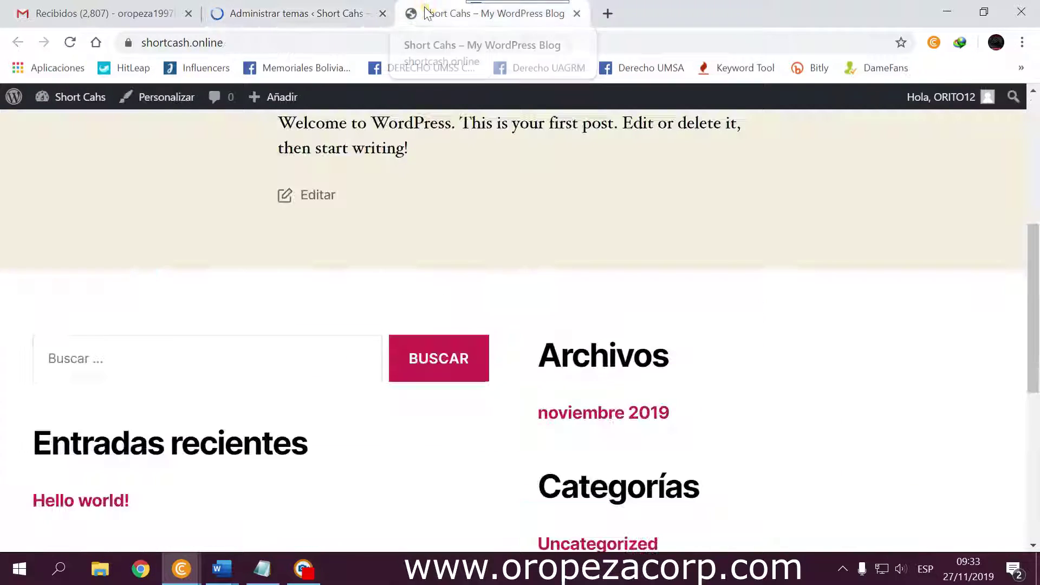
{"action": "left_click", "coordinate": [70, 44]}
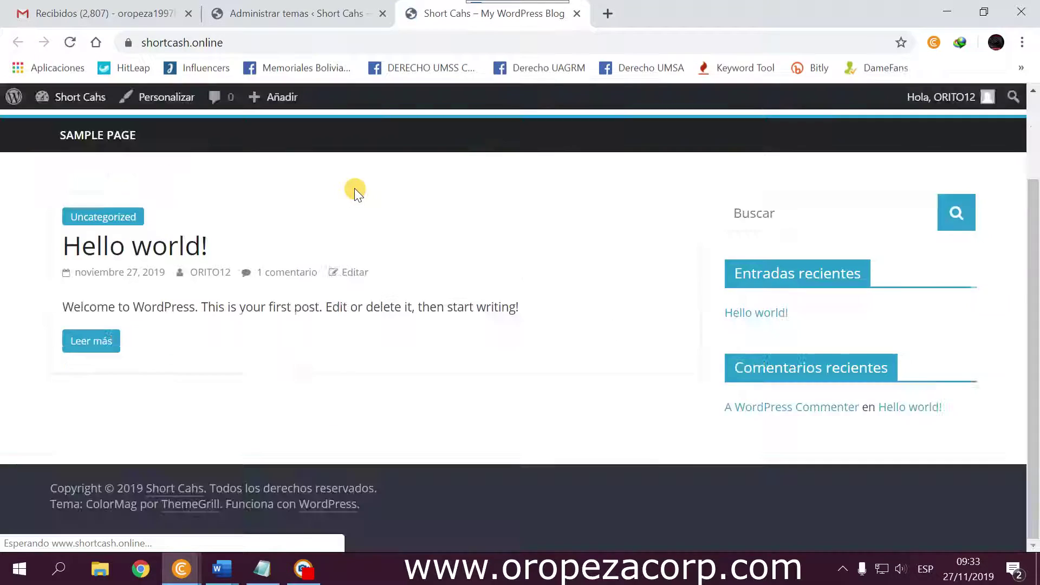
{"action": "scroll", "coordinate": [789, 420], "scroll_direction": "down", "scroll_amount": 3}
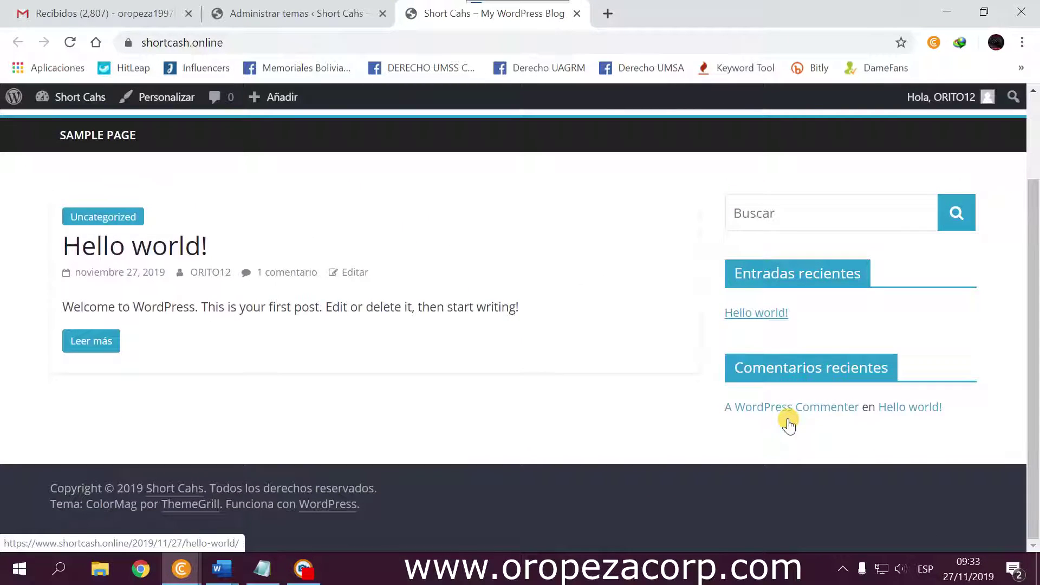
{"action": "scroll", "coordinate": [764, 420], "scroll_direction": "up", "scroll_amount": 3}
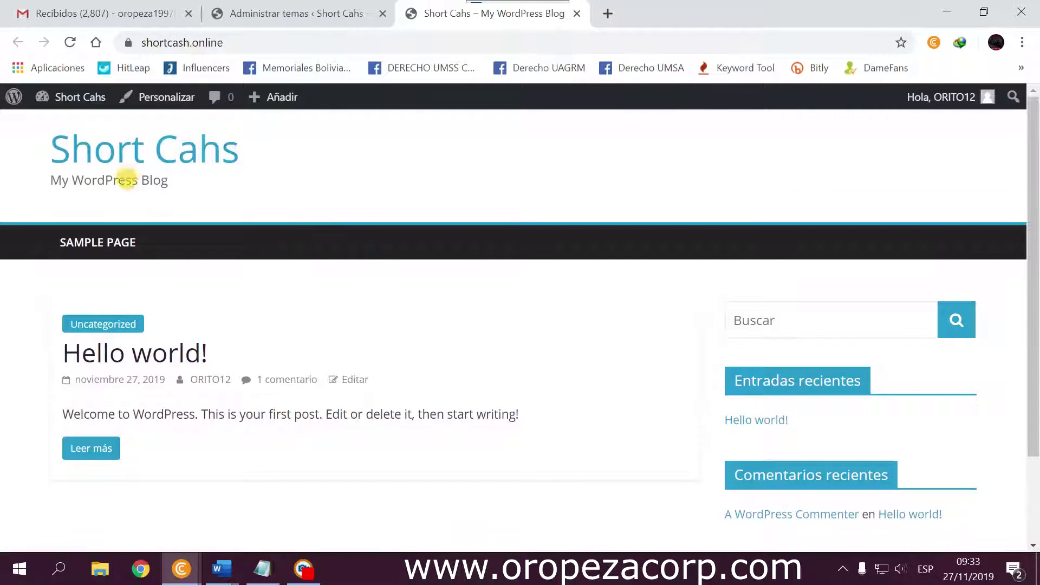
Return to the WordPress administration and open the page for adding new plugins.
{"action": "left_click", "coordinate": [310, 6]}
{"action": "mouse_move", "coordinate": [58, 225]}
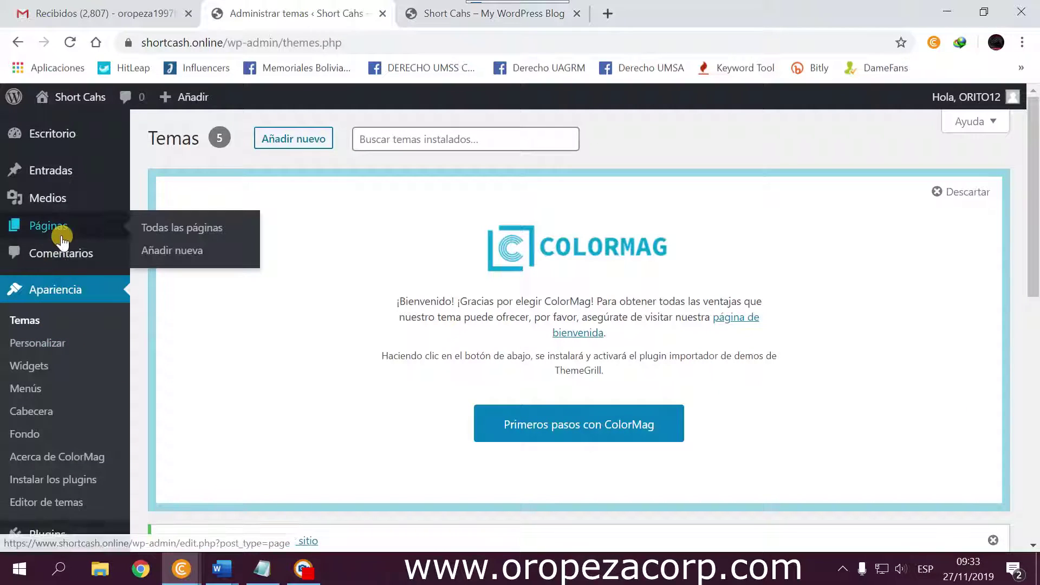
{"action": "scroll", "coordinate": [58, 225], "scroll_direction": "down", "scroll_amount": 2}
{"action": "mouse_move", "coordinate": [47, 431]}
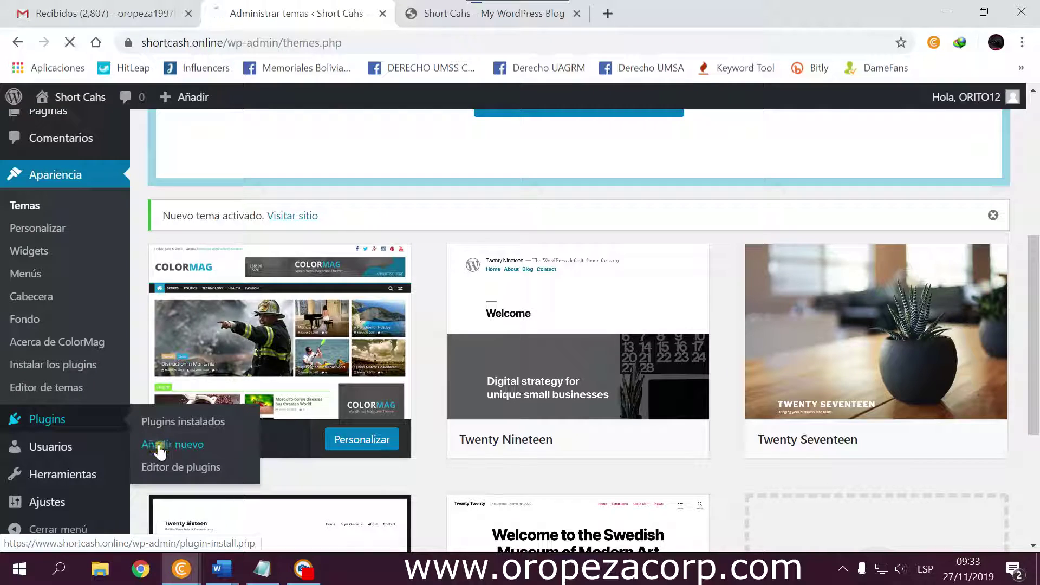
Switch to Notepad and review the whole list of plugin names, from AddToAny Share Buttons to Everest Forms.
{"action": "left_click", "coordinate": [262, 569]}
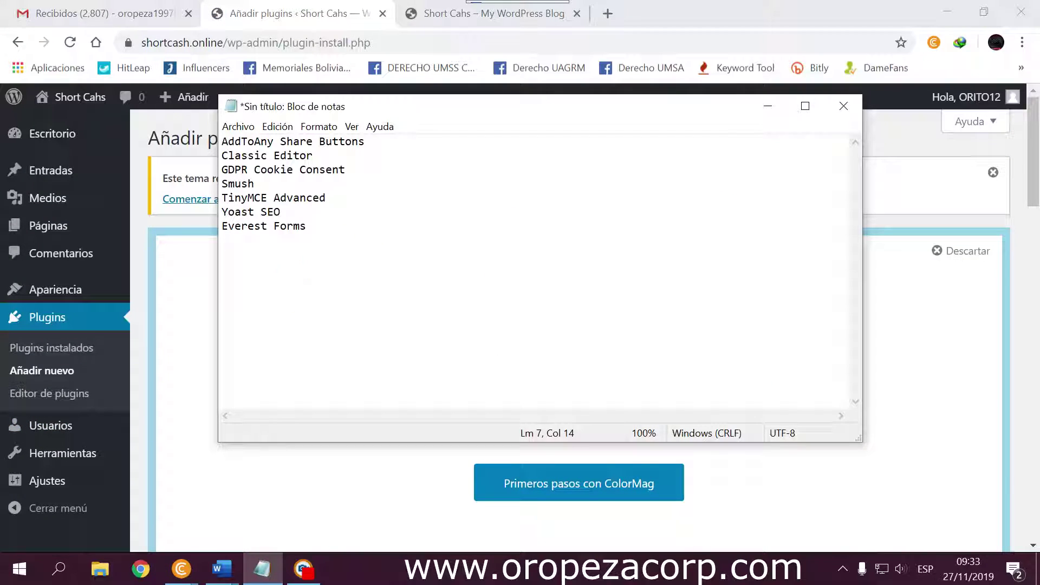
{"action": "left_click_drag", "start_coordinate": [372, 232], "coordinate": [221, 89]}
{"action": "left_click", "coordinate": [336, 250]}
{"action": "left_click_drag", "start_coordinate": [336, 250], "coordinate": [214, 140]}
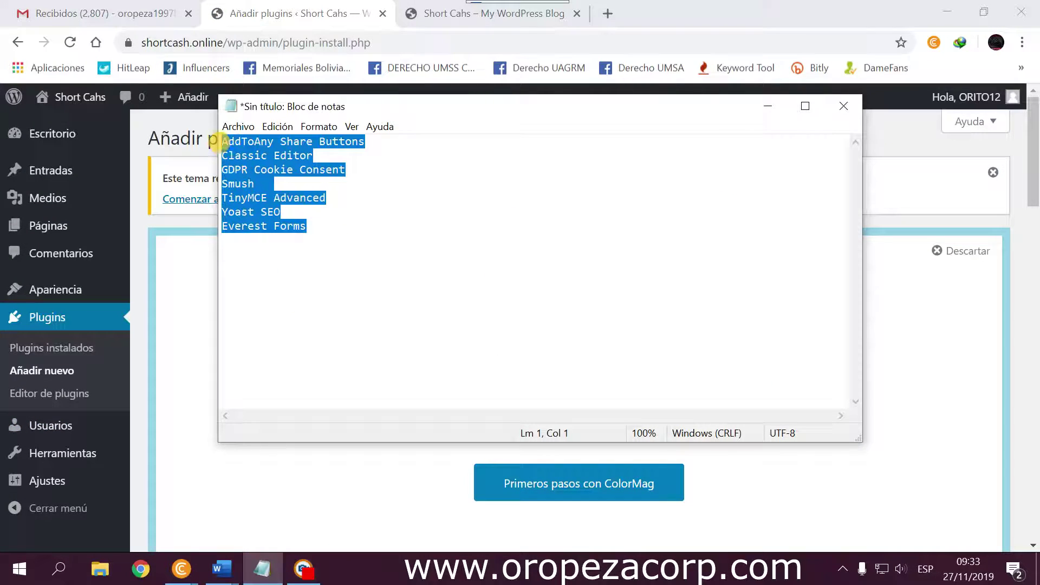
{"action": "left_click", "coordinate": [346, 281]}
{"action": "left_click_drag", "start_coordinate": [346, 281], "coordinate": [238, 140]}
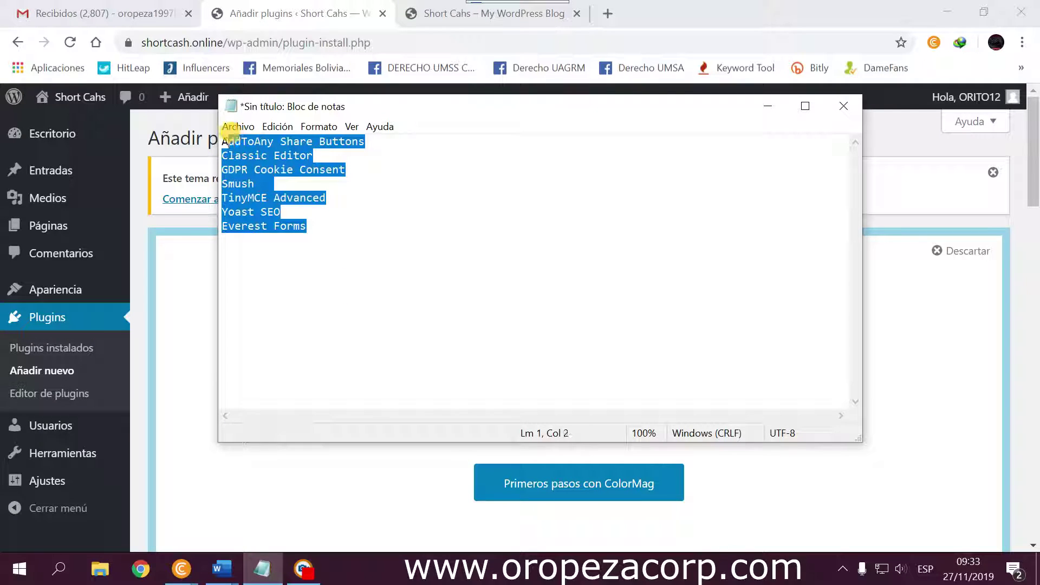
{"action": "left_click", "coordinate": [321, 244]}
{"action": "left_click_drag", "start_coordinate": [320, 244], "coordinate": [215, 139]}
Move the Notepad window clear of the plugin page's heading and copy the name AddToAny Share Buttons from the list.
{"action": "left_click_drag", "start_coordinate": [302, 108], "coordinate": [412, 279]}
{"action": "left_click", "coordinate": [437, 326]}
{"action": "left_click_drag", "start_coordinate": [476, 313], "coordinate": [299, 307]}
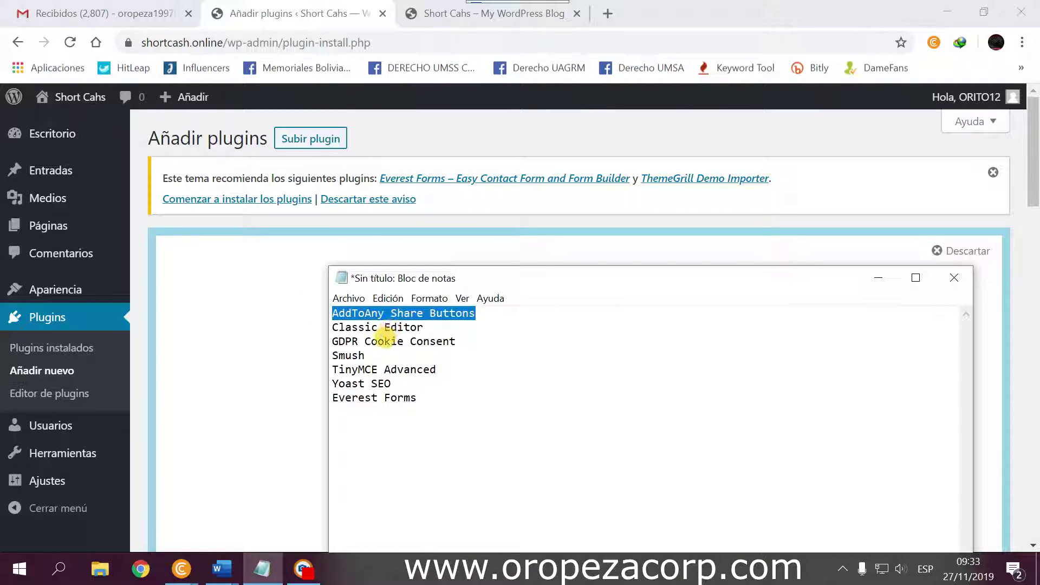
{"action": "left_click", "coordinate": [226, 337]}
Dismiss the ColorMag welcome panel, and find and install the AddToAny Share Buttons plugin using the copied name.
{"action": "left_click", "coordinate": [967, 253]}
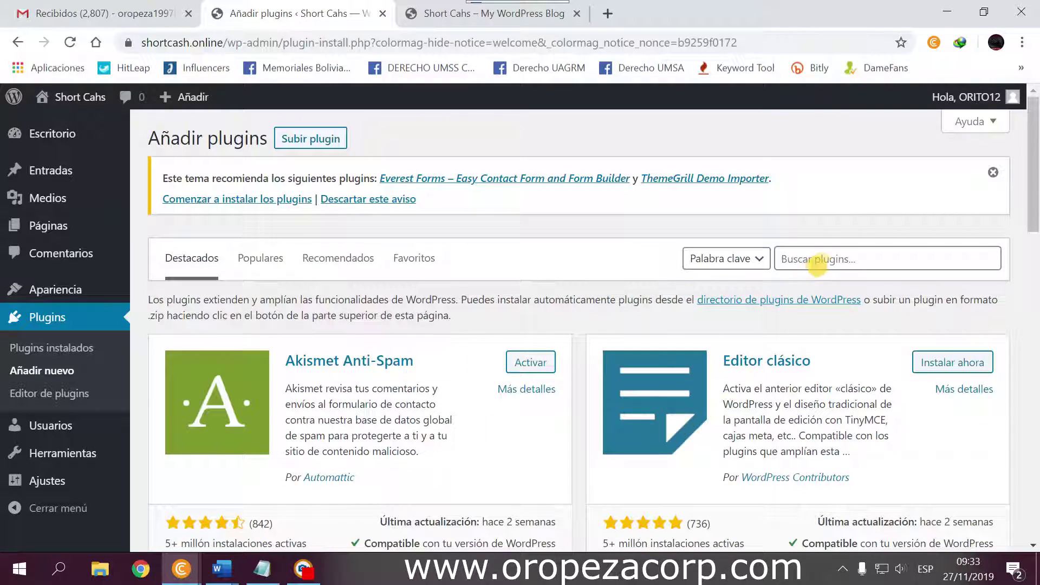
{"action": "left_click", "coordinate": [831, 258]}
{"action": "key", "text": "ctrl+v"}
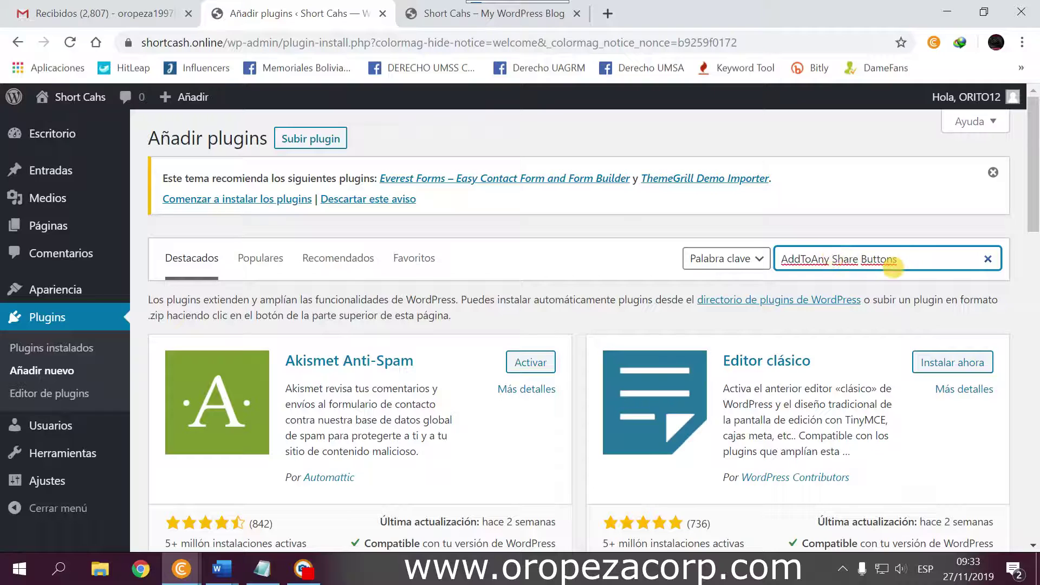
{"action": "key", "text": "Return"}
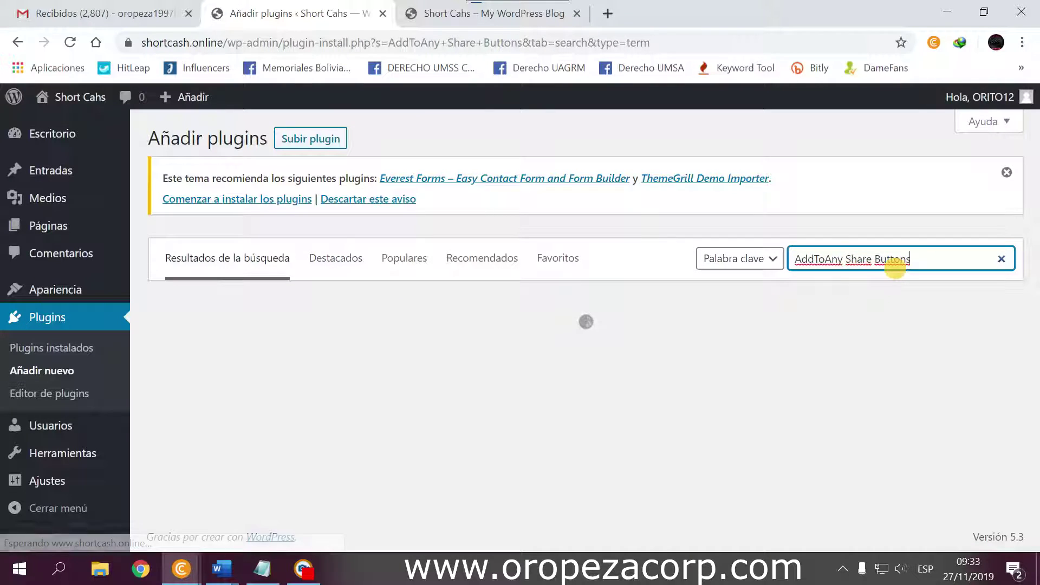
{"action": "scroll", "coordinate": [444, 298], "scroll_direction": "down", "scroll_amount": 2}
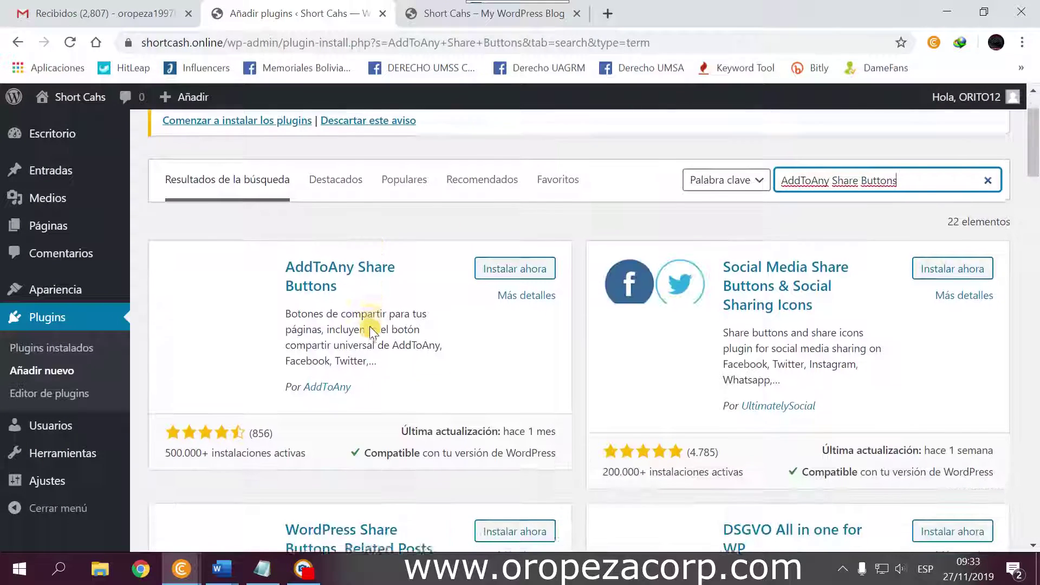
{"action": "left_click", "coordinate": [499, 265]}
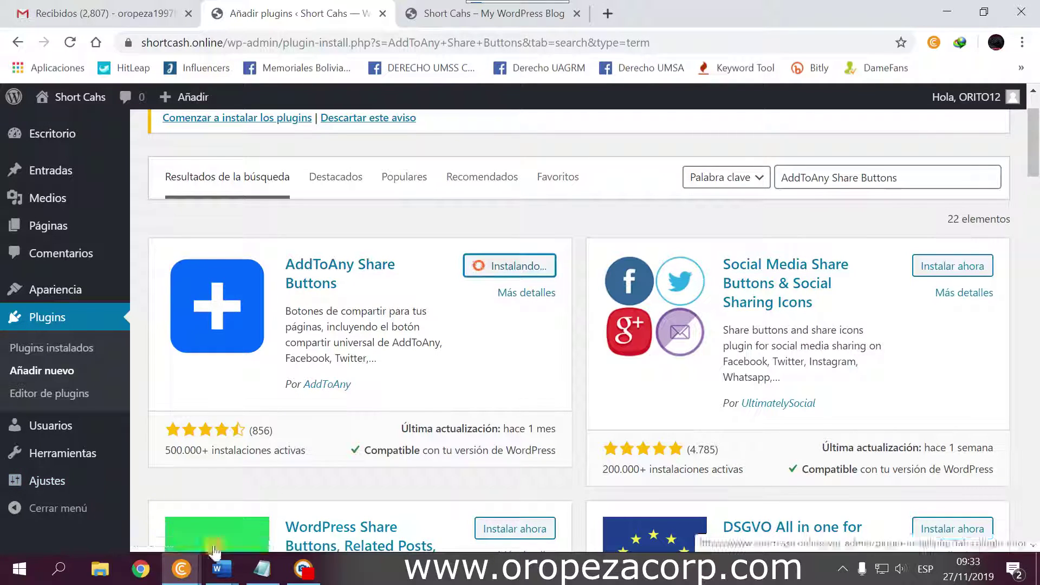
Install the Editor clásico plugin by searching for the name Classic Editor copied from the Notepad list.
{"action": "left_click", "coordinate": [265, 570]}
{"action": "left_click", "coordinate": [424, 327]}
{"action": "left_click_drag", "start_coordinate": [425, 328], "coordinate": [332, 327]}
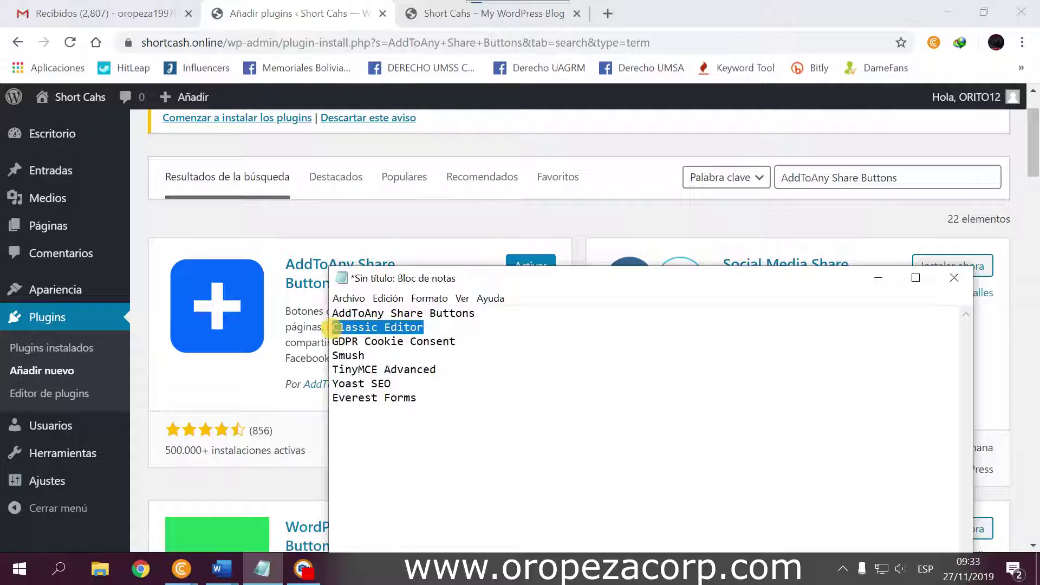
{"action": "left_click", "coordinate": [822, 218]}
{"action": "left_click", "coordinate": [845, 178]}
{"action": "key", "text": "ctrl+v"}
{"action": "key", "text": "ctrl+a"}
{"action": "key", "text": "ctrl+v"}
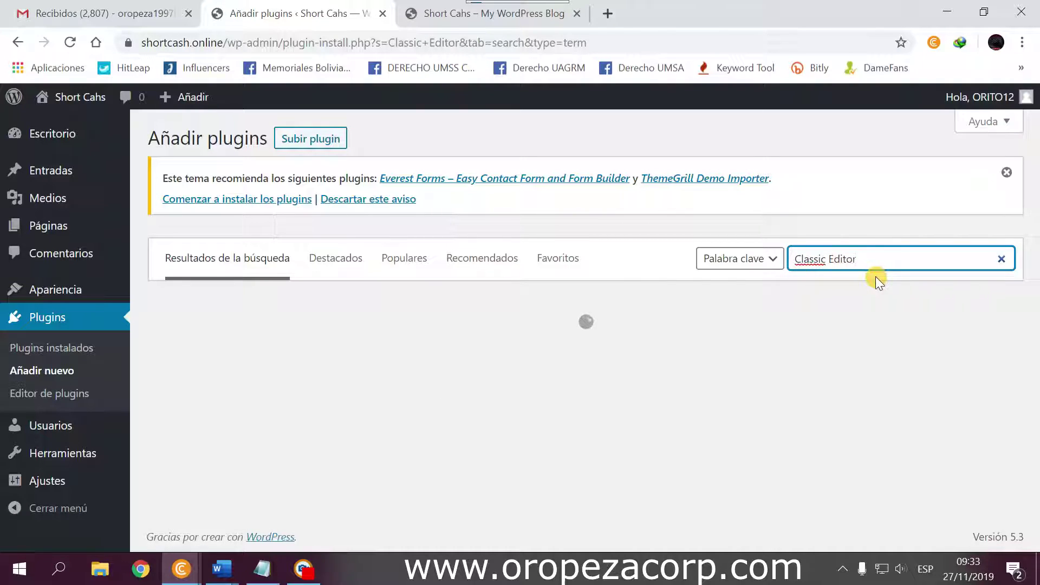
{"action": "left_click", "coordinate": [514, 349]}
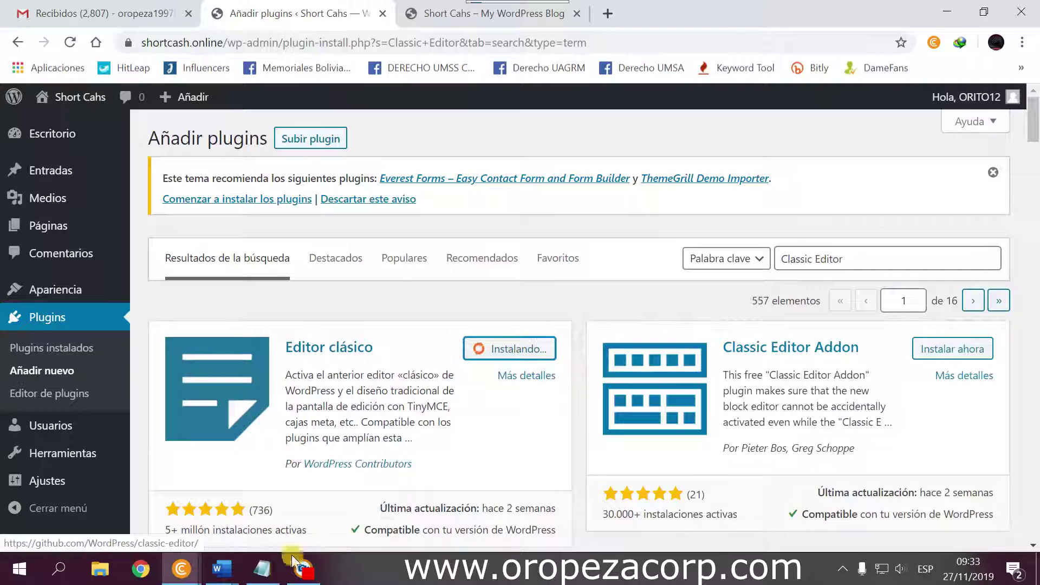
Install the GDPR Cookie Consent plugin by WebToffee, searching for the name copied from the Notepad list.
{"action": "left_click", "coordinate": [262, 569]}
{"action": "left_click_drag", "start_coordinate": [458, 341], "coordinate": [331, 342]}
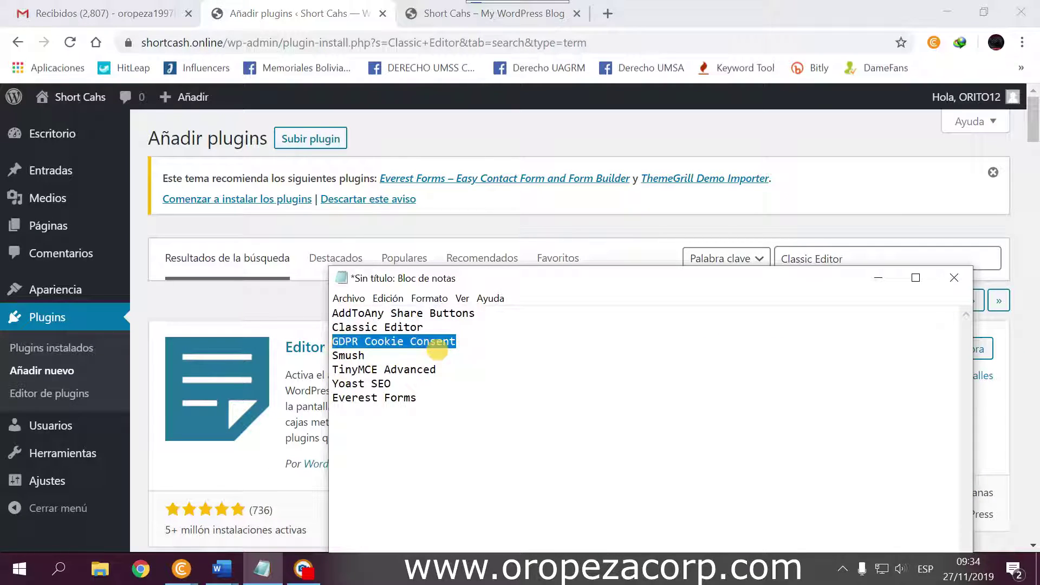
{"action": "left_click", "coordinate": [568, 220]}
{"action": "triple_click", "coordinate": [835, 265]}
{"action": "key", "text": "ctrl+v"}
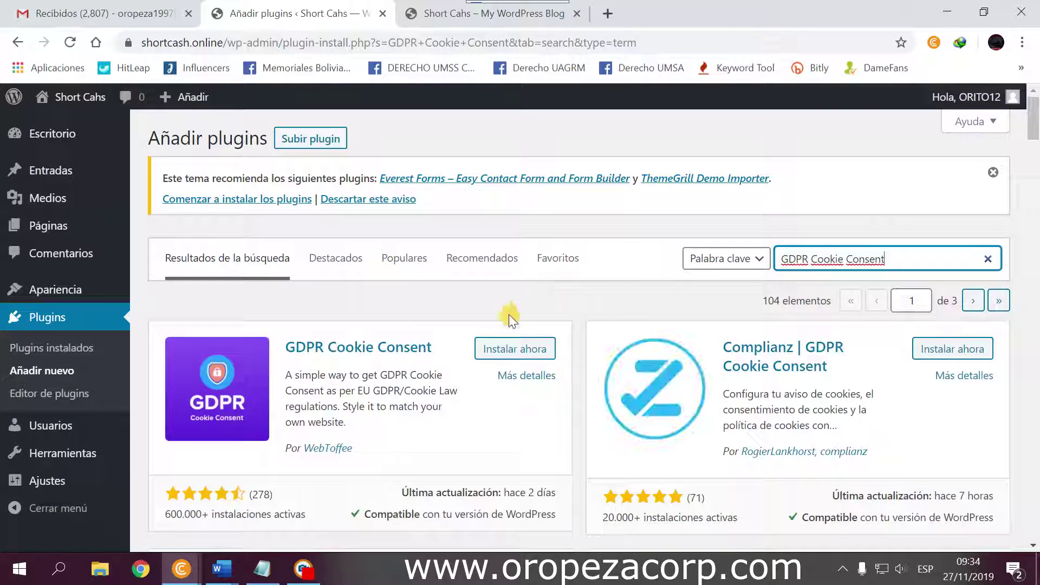
{"action": "left_click", "coordinate": [500, 351]}
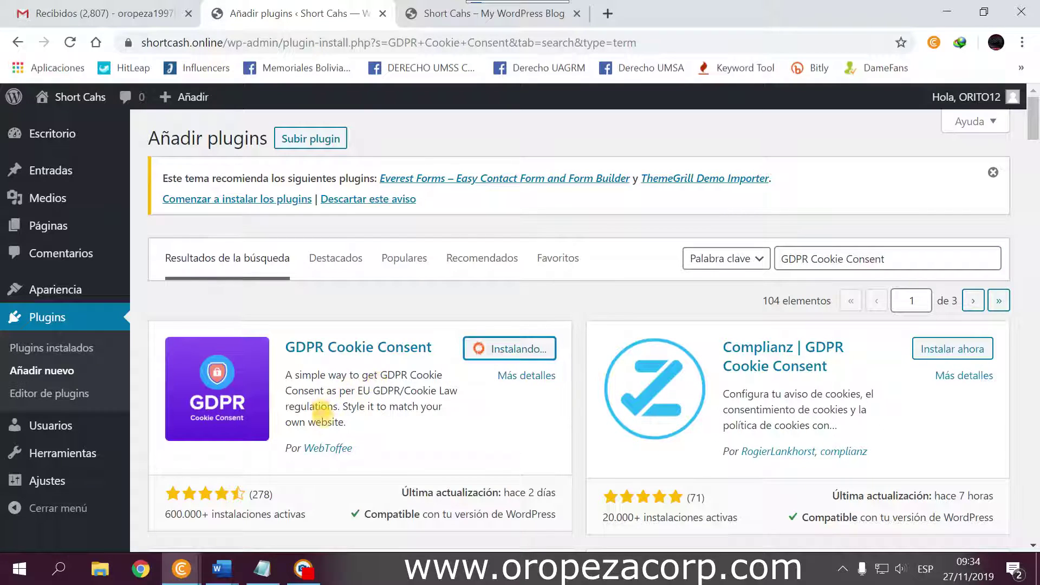
Install the Smush Image Compression and Optimization plugin by WPMU DEV, searching for the name Smush copied from the Notepad list.
{"action": "left_click", "coordinate": [262, 569]}
{"action": "left_click_drag", "start_coordinate": [346, 370], "coordinate": [327, 356]}
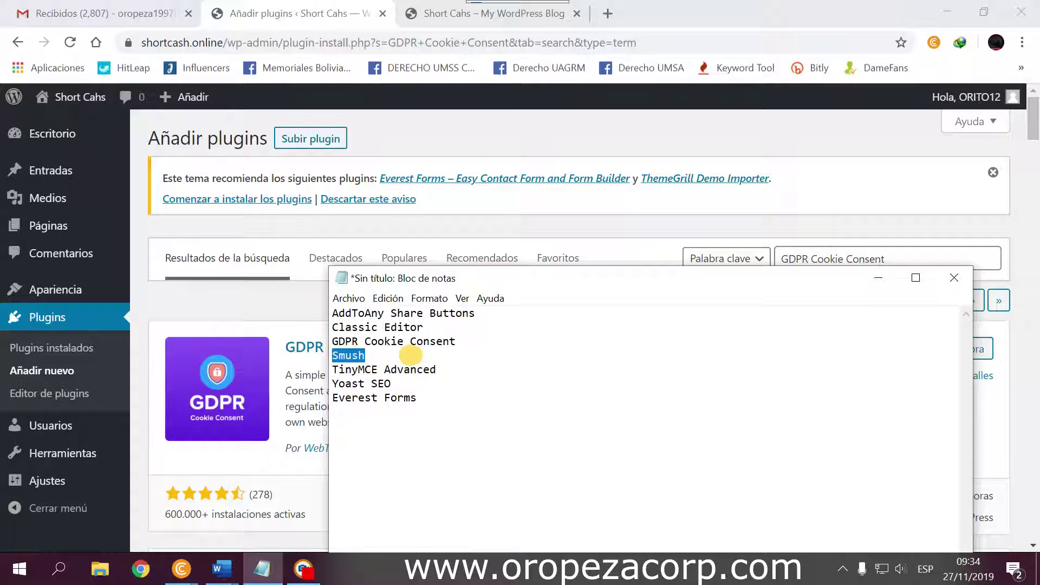
{"action": "left_click", "coordinate": [849, 241]}
{"action": "left_click_drag", "start_coordinate": [874, 251], "coordinate": [721, 251]}
{"action": "key", "text": "ctrl+v"}
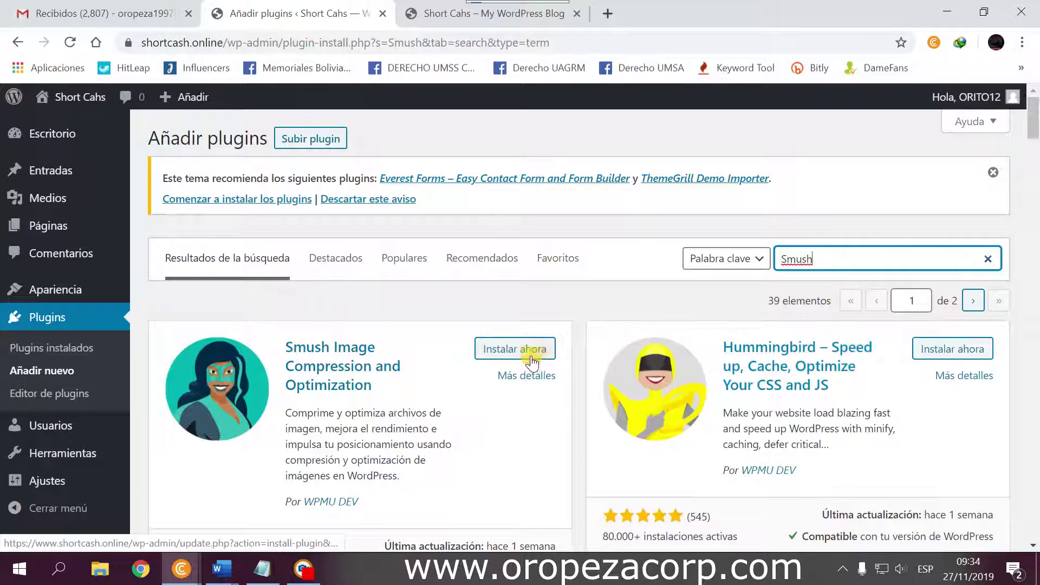
{"action": "left_click", "coordinate": [514, 348]}
Copy the name TinyMCE Advanced from the Notepad list, search for it and install that plugin.
{"action": "left_click", "coordinate": [262, 569]}
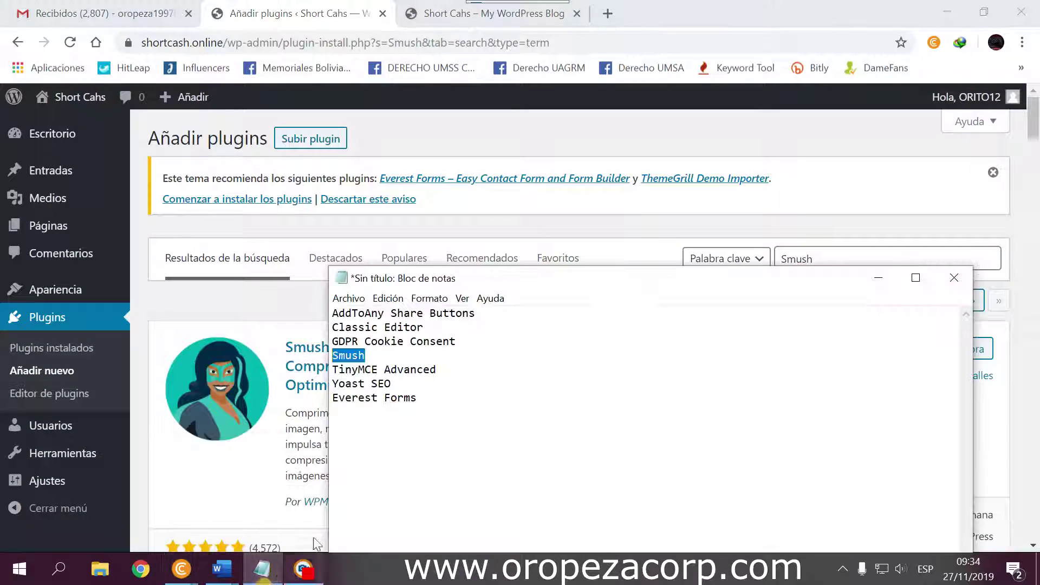
{"action": "left_click_drag", "start_coordinate": [440, 375], "coordinate": [353, 362]}
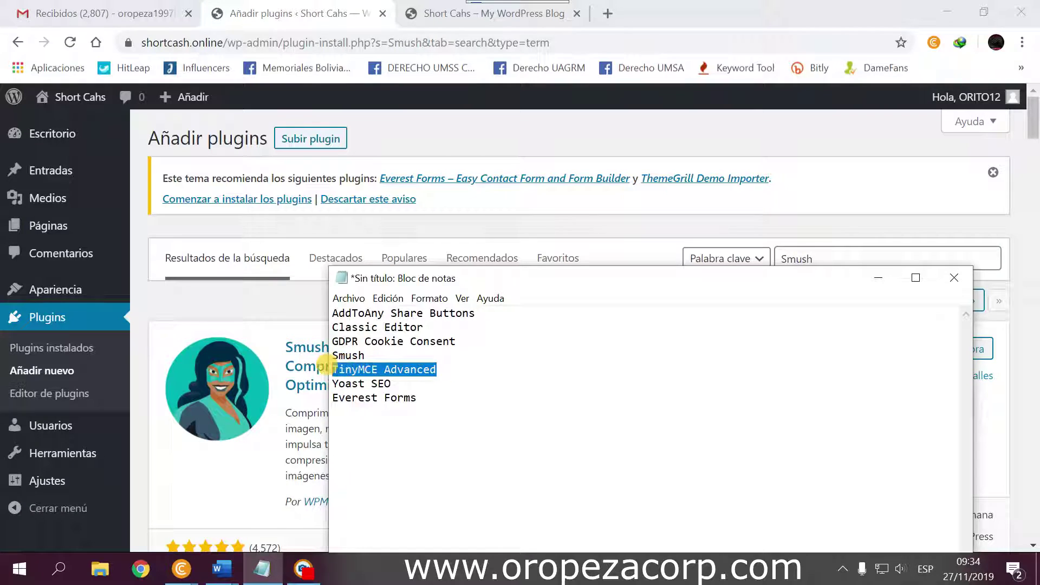
{"action": "left_click", "coordinate": [777, 264]}
{"action": "left_click_drag", "start_coordinate": [779, 260], "coordinate": [834, 255]}
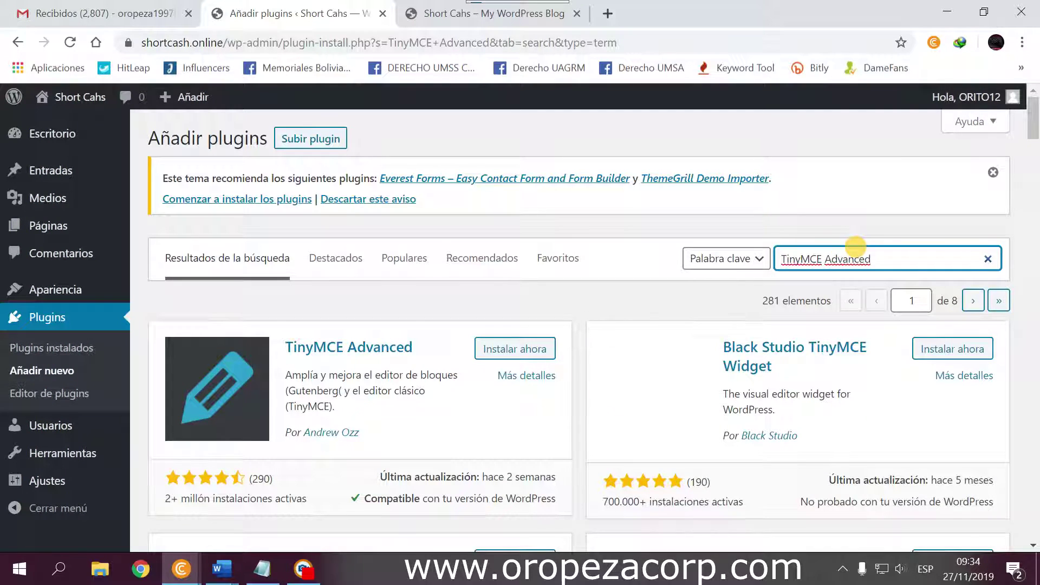
{"action": "left_click", "coordinate": [533, 350]}
Install the Yoast SEO plugin by searching for the name copied from the Notepad list.
{"action": "left_click", "coordinate": [285, 571]}
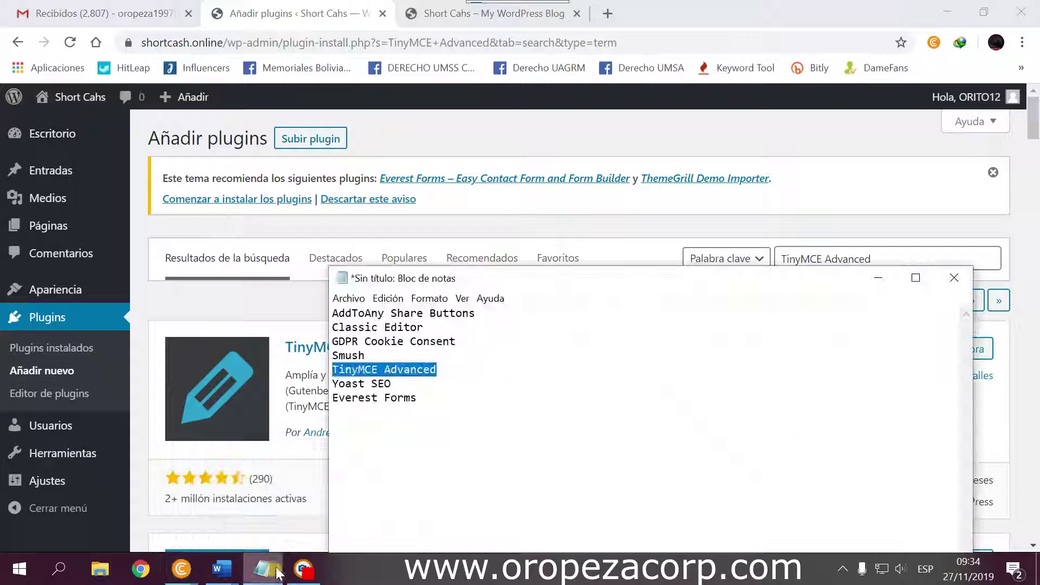
{"action": "left_click_drag", "start_coordinate": [404, 385], "coordinate": [335, 384]}
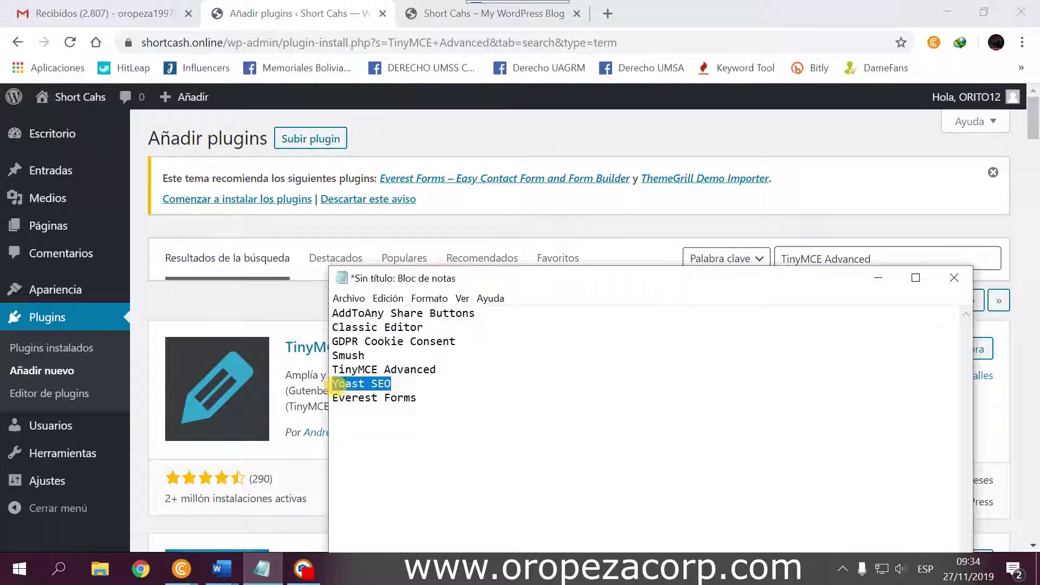
{"action": "left_click", "coordinate": [781, 223]}
{"action": "left_click_drag", "start_coordinate": [900, 266], "coordinate": [703, 279]}
{"action": "key", "text": "ctrl+v"}
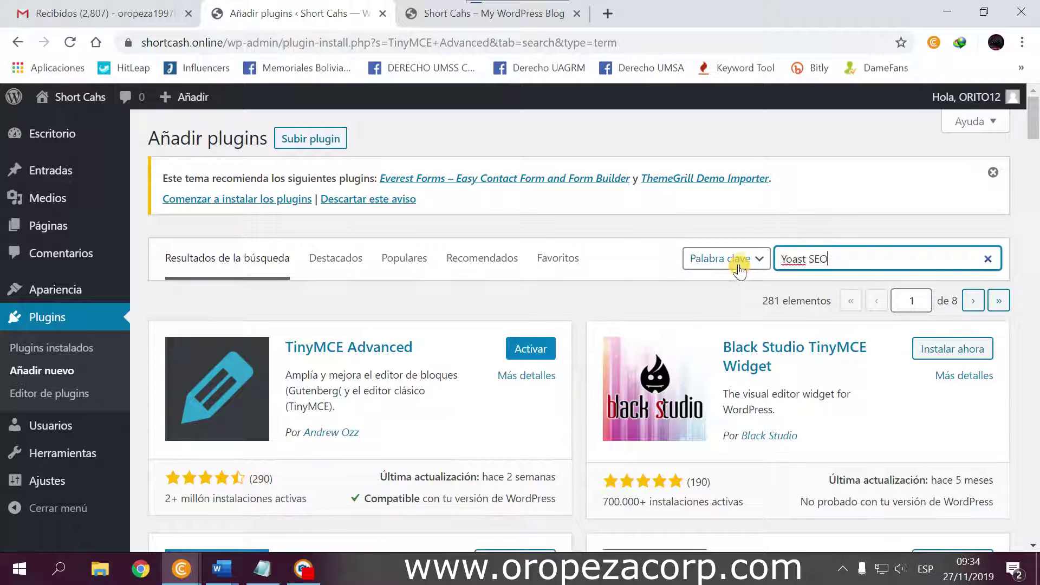
{"action": "key", "text": "Return"}
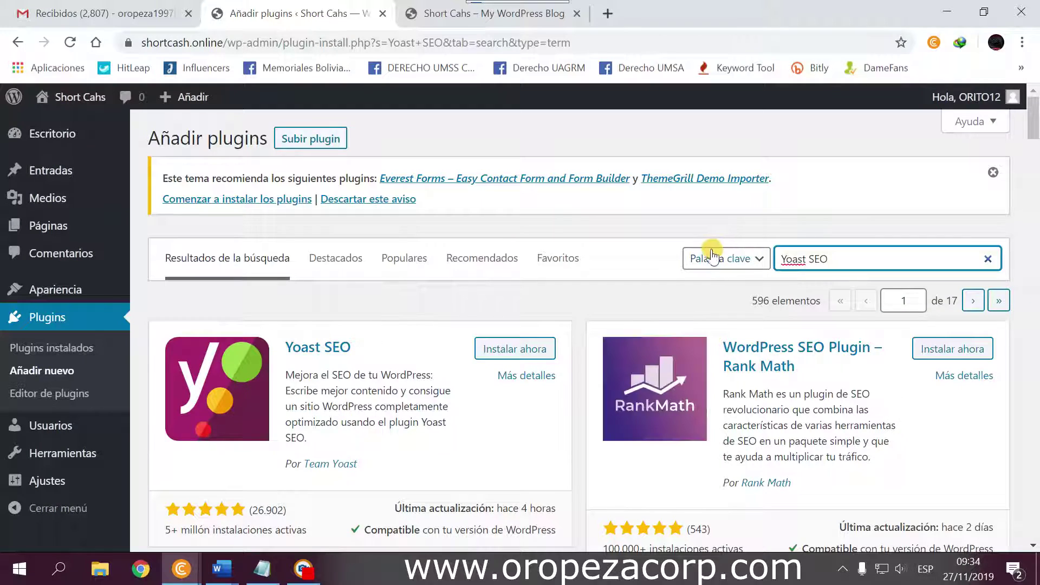
{"action": "left_click", "coordinate": [499, 348]}
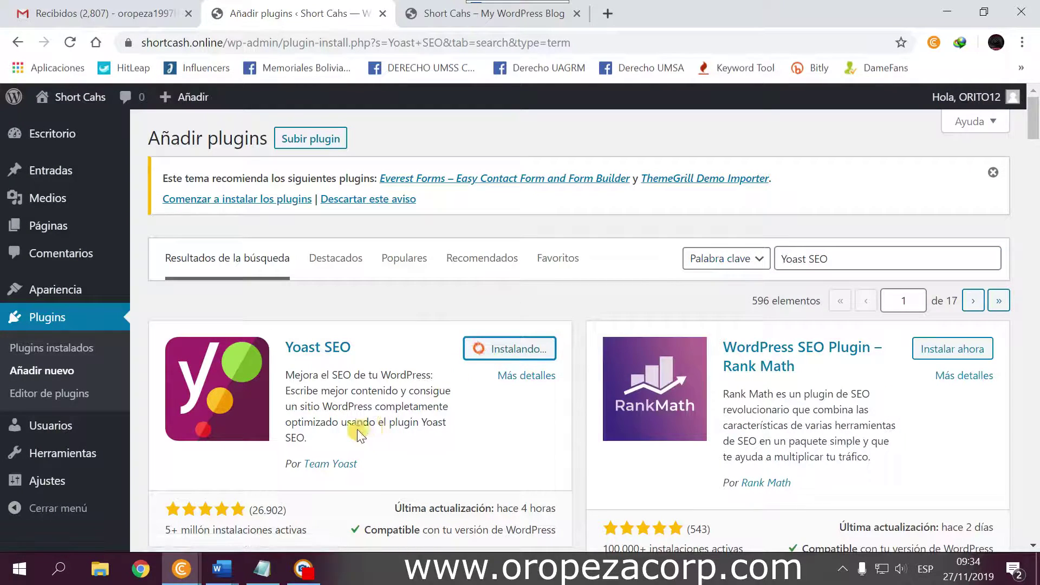
Look through the credit scam article and the SOBRE MI text in Word, and return to the plugin search page.
{"action": "mouse_move", "coordinate": [194, 578]}
{"action": "mouse_move", "coordinate": [224, 570]}
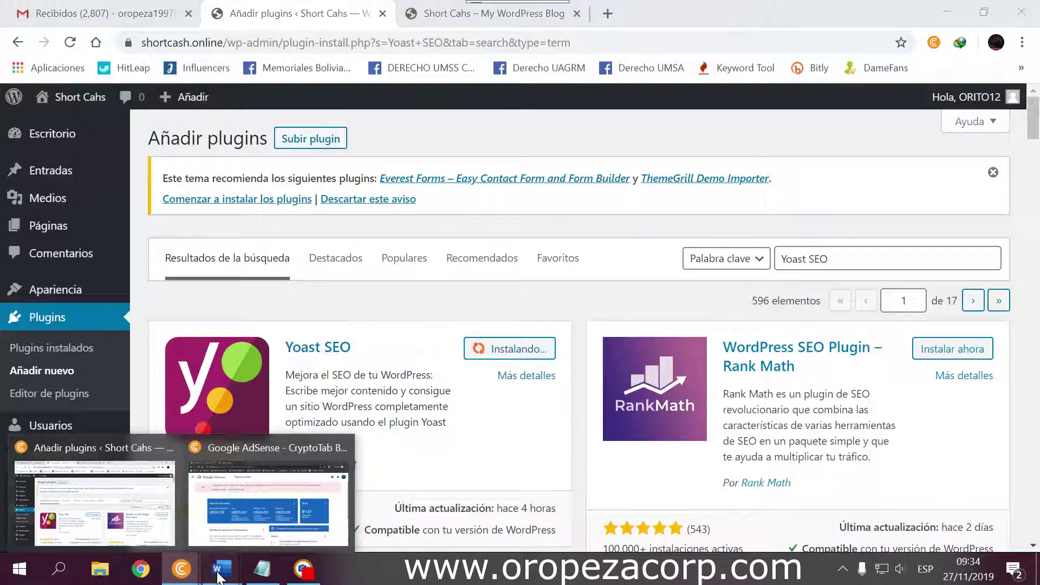
{"action": "left_click", "coordinate": [190, 519]}
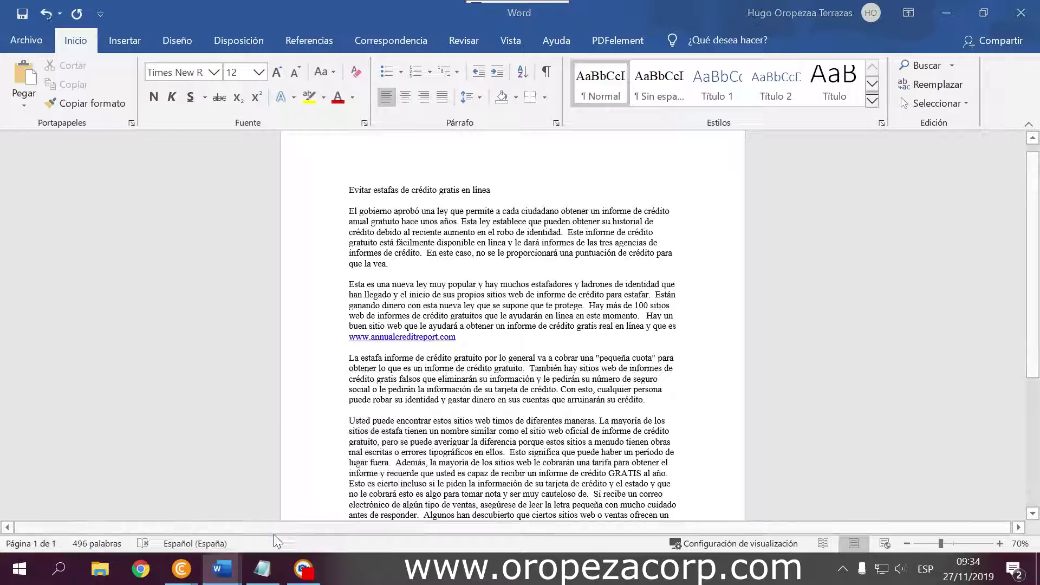
{"action": "scroll", "coordinate": [371, 437], "scroll_direction": "down", "scroll_amount": 5}
{"action": "scroll", "coordinate": [371, 436], "scroll_direction": "down", "scroll_amount": 5}
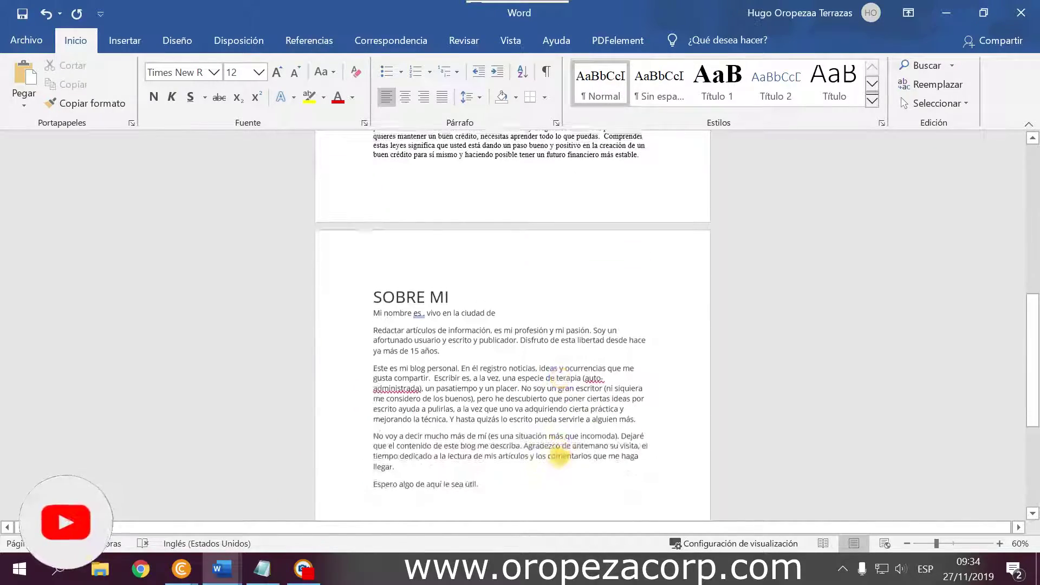
{"action": "left_click", "coordinate": [1016, 12]}
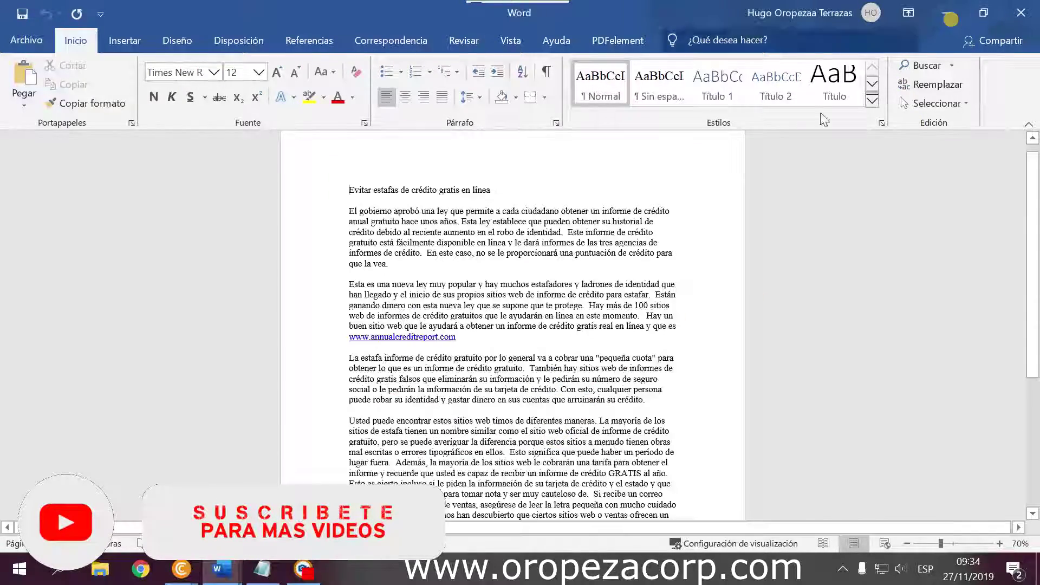
{"action": "left_click", "coordinate": [947, 15]}
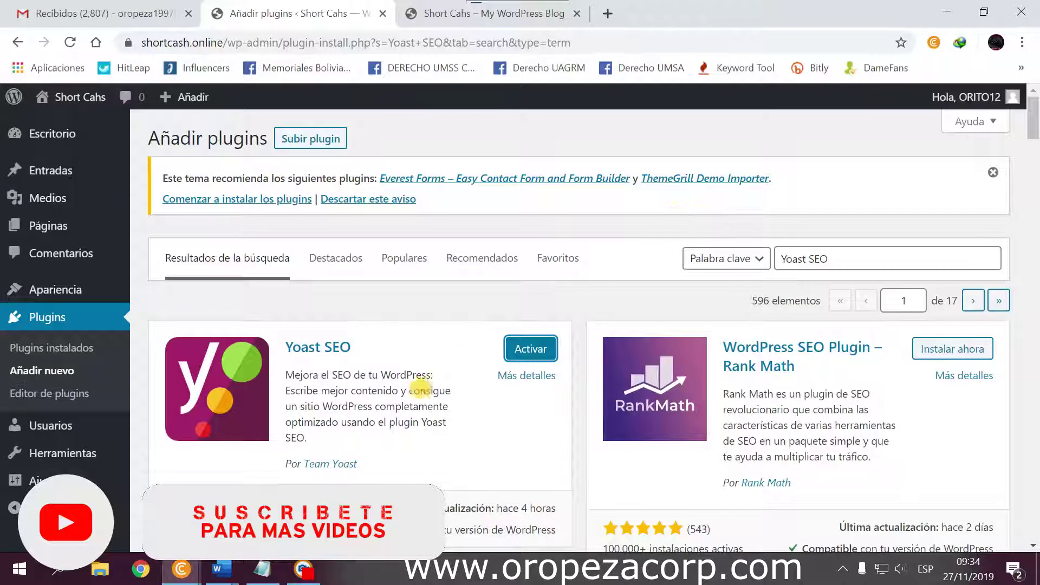
Copy the name Everest Forms from the Notepad list and search the plugin directory for it.
{"action": "scroll", "coordinate": [457, 360], "scroll_direction": "down", "scroll_amount": 3}
{"action": "left_click", "coordinate": [262, 575]}
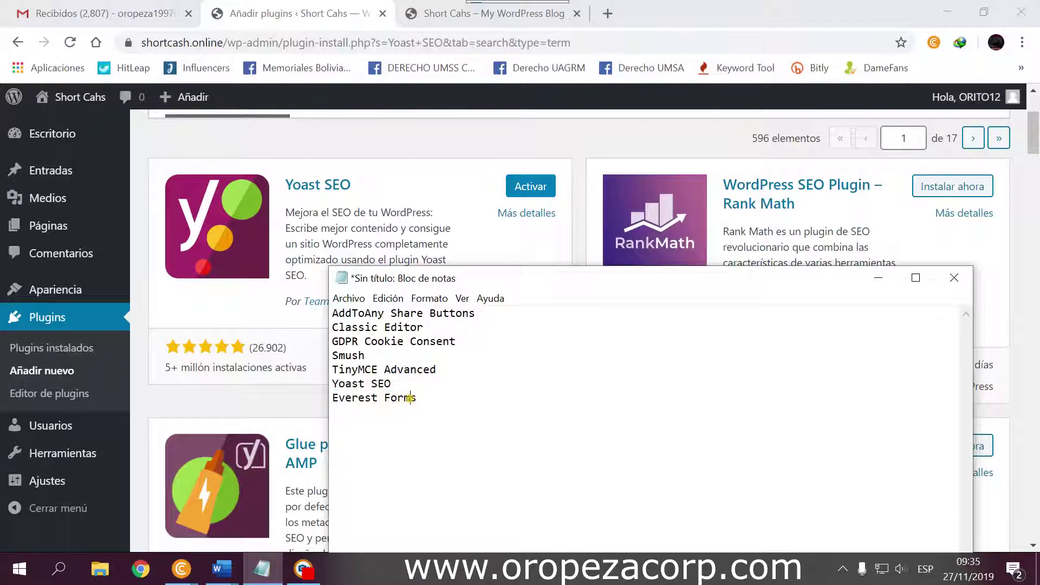
{"action": "left_click_drag", "start_coordinate": [416, 398], "coordinate": [313, 405]}
{"action": "key", "text": "ctrl+c"}
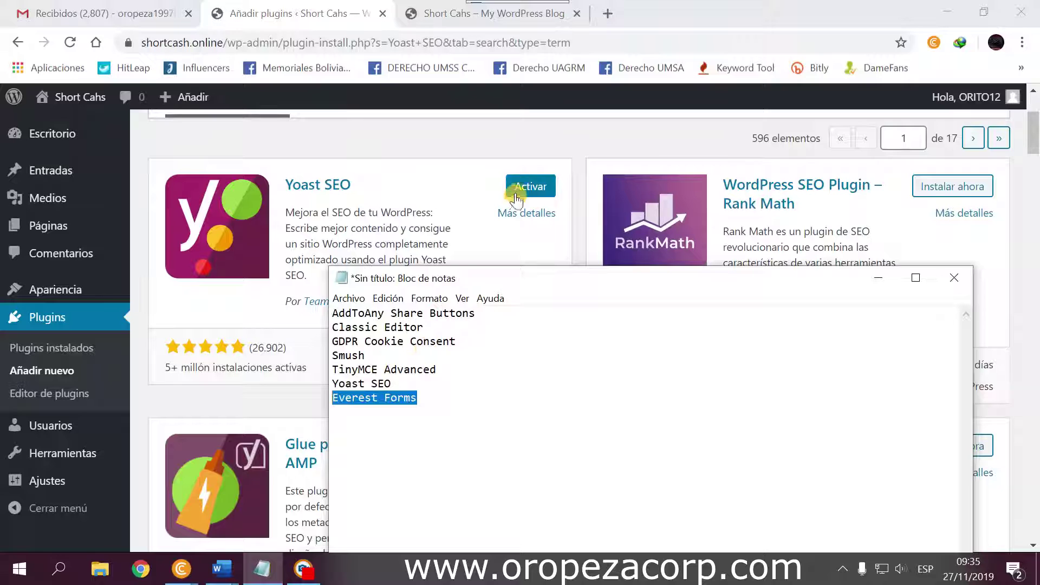
{"action": "scroll", "coordinate": [850, 179], "scroll_direction": "up", "scroll_amount": 3}
{"action": "left_click", "coordinate": [840, 258]}
{"action": "key", "text": "ctrl+a"}
{"action": "key", "text": "ctrl+v"}
{"action": "left_click", "coordinate": [262, 569]}
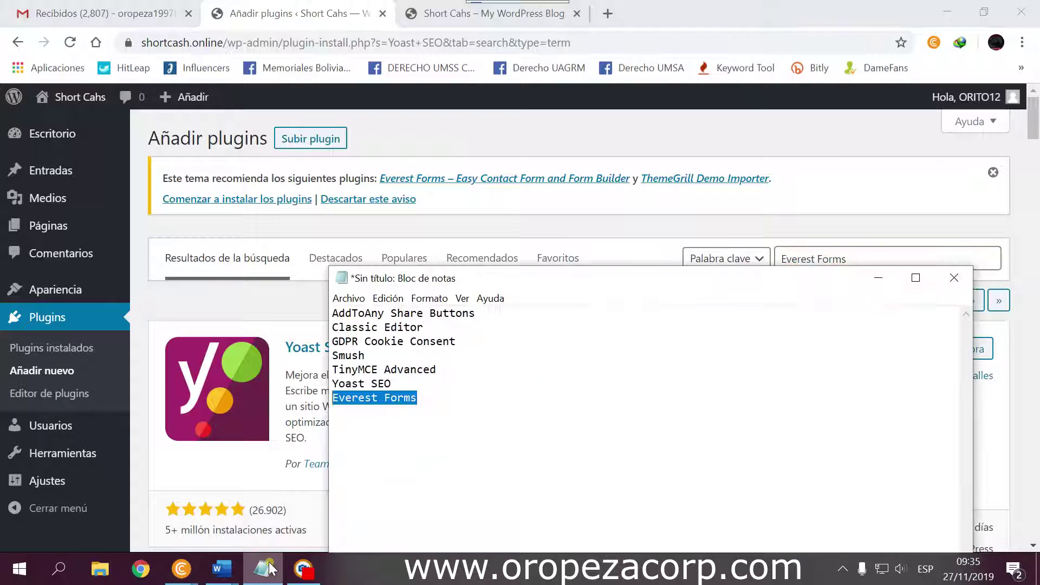
{"action": "left_click_drag", "start_coordinate": [416, 401], "coordinate": [330, 313]}
{"action": "mouse_move", "coordinate": [430, 465]}
{"action": "left_mouse_down"}
{"action": "mouse_move", "coordinate": [332, 328]}
{"action": "mouse_move", "coordinate": [429, 465]}
{"action": "left_mouse_up"}
{"action": "left_click_drag", "start_coordinate": [575, 270], "coordinate": [603, 333]}
{"action": "left_click", "coordinate": [646, 268]}
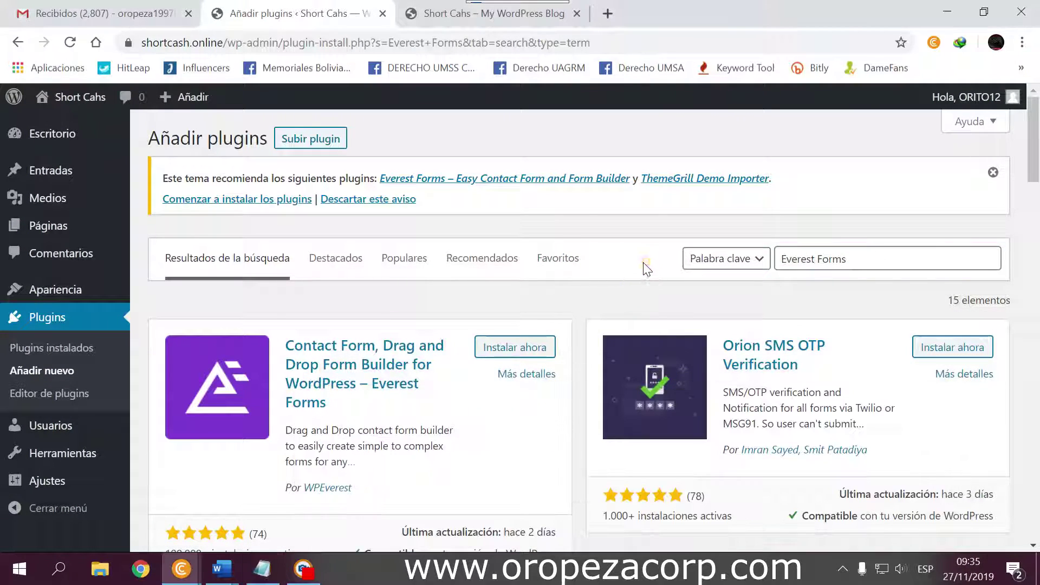
Install the Contact Form, Drag and Drop Form Builder for WordPress – Everest Forms plugin by WPEverest.
{"action": "left_click", "coordinate": [534, 346]}
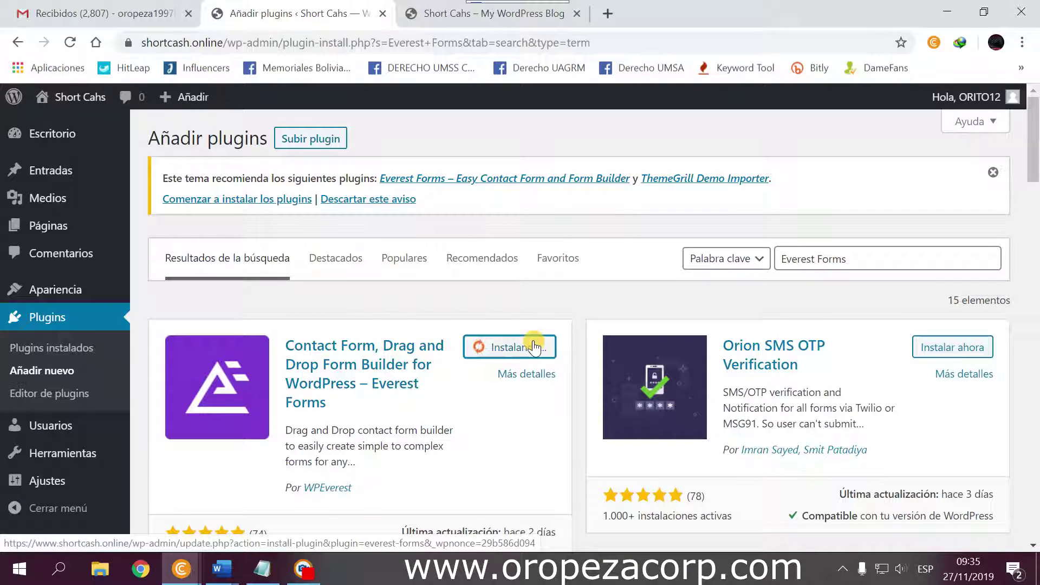
{"action": "scroll", "coordinate": [534, 346], "scroll_direction": "down", "scroll_amount": 3}
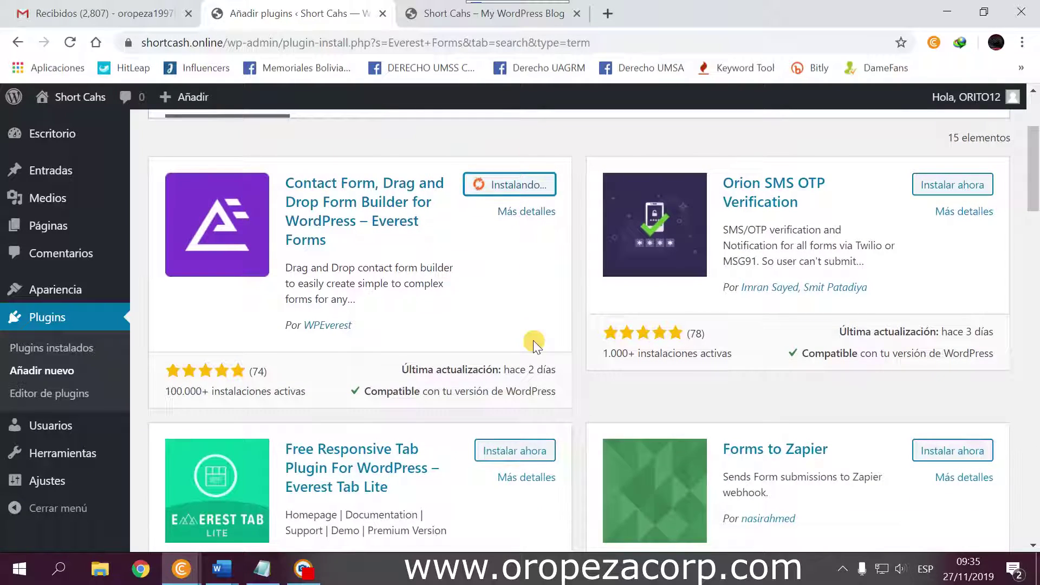
{"action": "scroll", "coordinate": [533, 340], "scroll_direction": "up", "scroll_amount": 3}
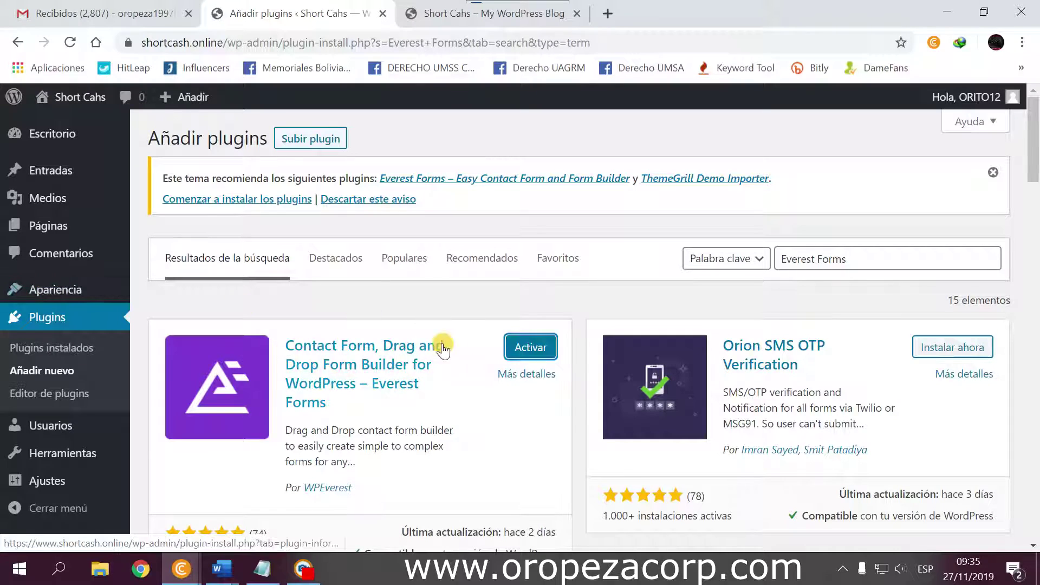
Open the list of installed plugins and activate AddToAny Share Buttons, Akismet Anti-Spam and Editor clásico.
{"action": "left_click", "coordinate": [50, 348]}
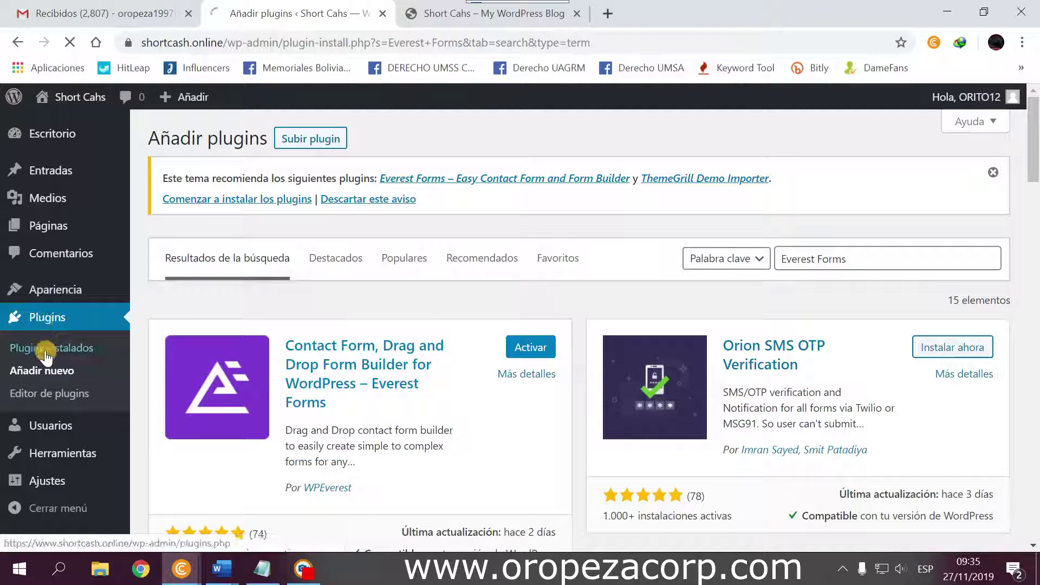
{"action": "scroll", "coordinate": [249, 379], "scroll_direction": "down", "scroll_amount": 2}
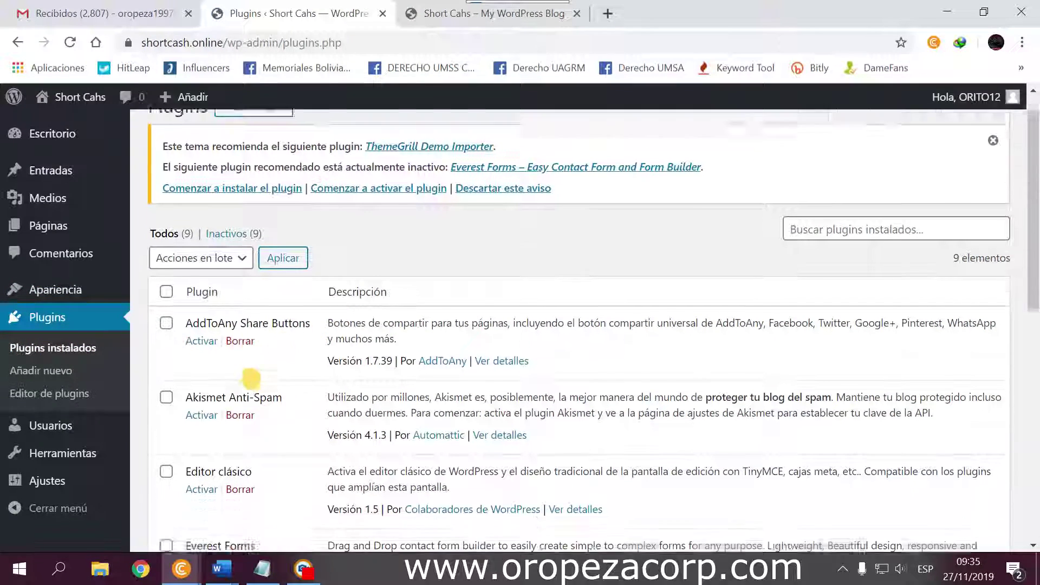
{"action": "left_click", "coordinate": [201, 366]}
{"action": "left_click", "coordinate": [200, 441]}
{"action": "scroll", "coordinate": [200, 447], "scroll_direction": "down", "scroll_amount": 2}
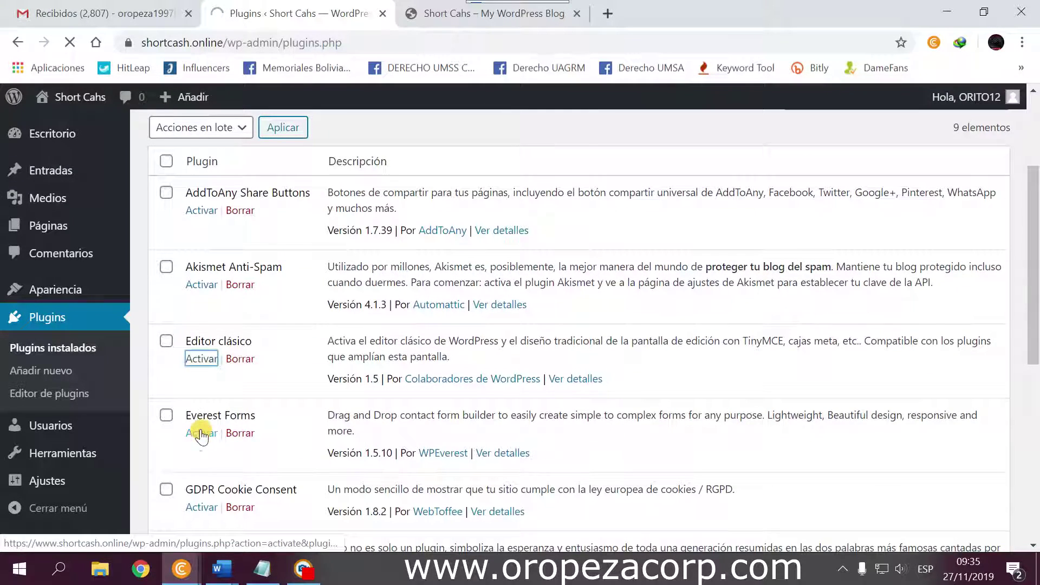
Activate the Everest Forms plugin and close its Getting Started welcome page.
{"action": "scroll", "coordinate": [203, 421], "scroll_direction": "down", "scroll_amount": 8}
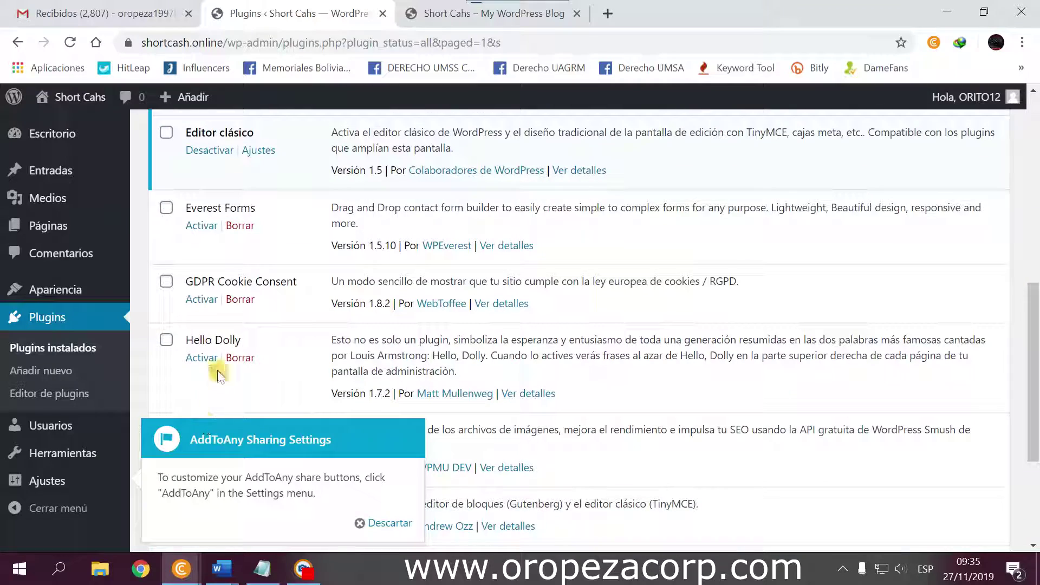
{"action": "left_click", "coordinate": [201, 227]}
{"action": "scroll", "coordinate": [319, 387], "scroll_direction": "up", "scroll_amount": 4}
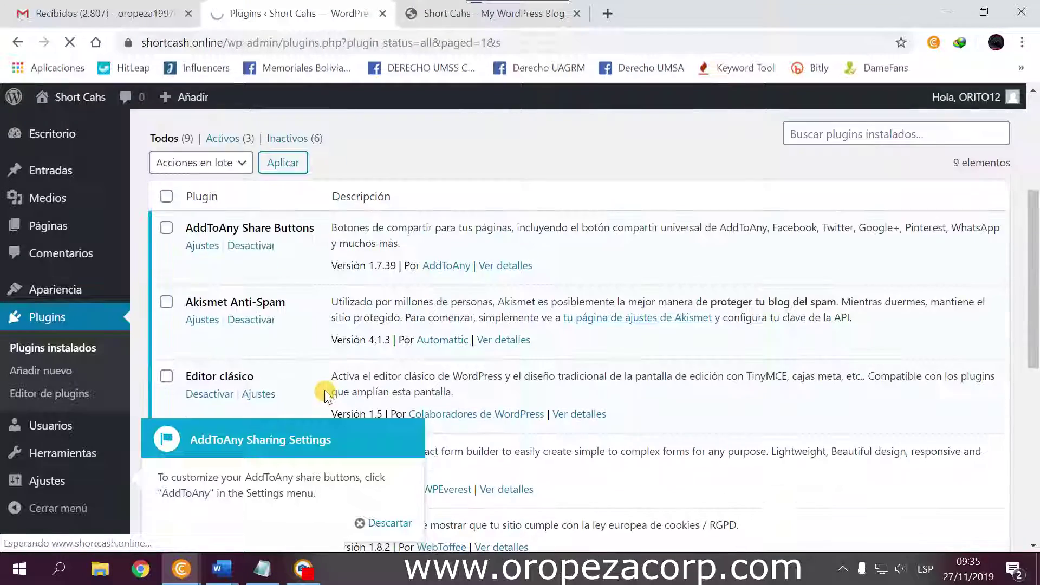
{"action": "scroll", "coordinate": [240, 448], "scroll_direction": "down", "scroll_amount": 4}
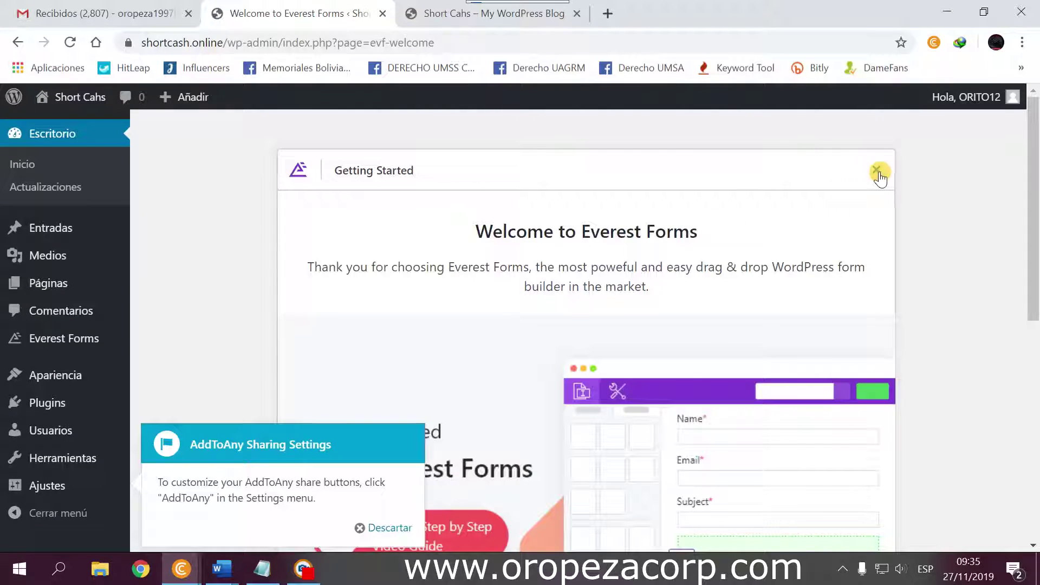
{"action": "left_click", "coordinate": [880, 174]}
Return to the list of installed plugins and dismiss the AddToAny Sharing Settings notice.
{"action": "mouse_move", "coordinate": [62, 399]}
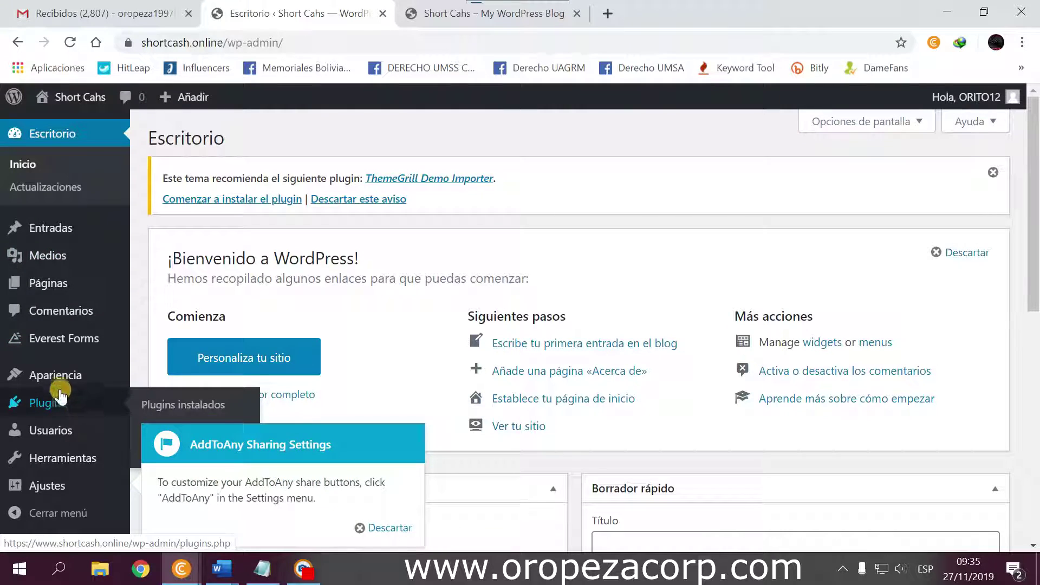
{"action": "left_click", "coordinate": [64, 414]}
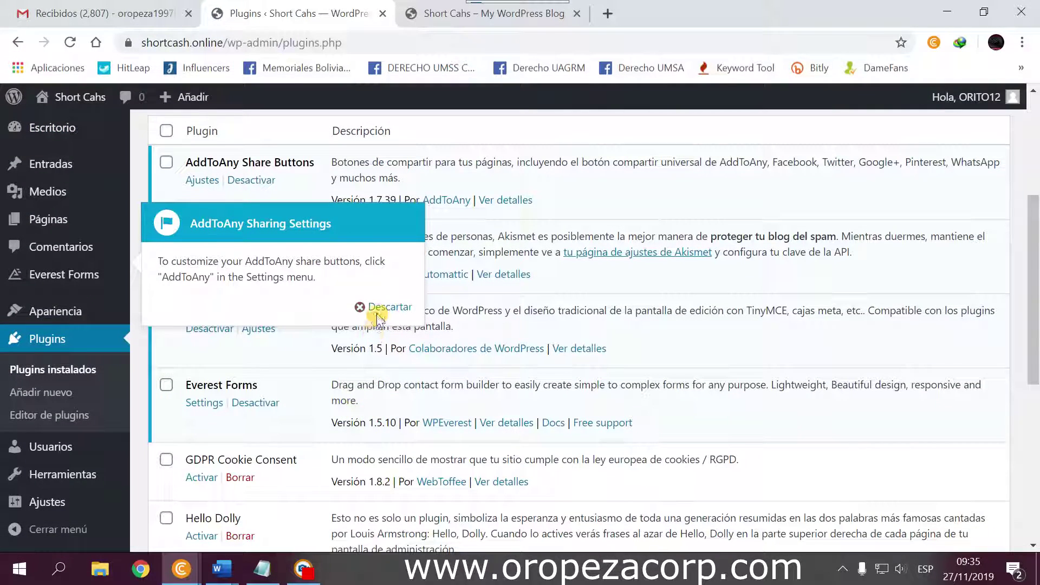
{"action": "left_click", "coordinate": [373, 309]}
{"action": "scroll", "coordinate": [272, 323], "scroll_direction": "up", "scroll_amount": 3}
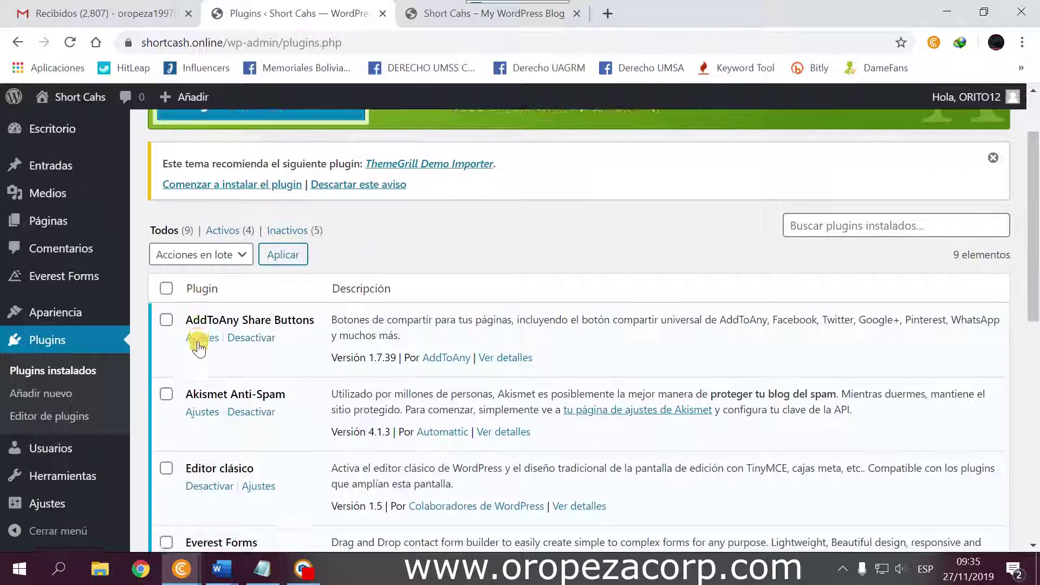
Activate the GDPR Cookie Consent plugin in the list of installed plugins.
{"action": "scroll", "coordinate": [204, 333], "scroll_direction": "down", "scroll_amount": 3}
{"action": "scroll", "coordinate": [193, 382], "scroll_direction": "down", "scroll_amount": 2}
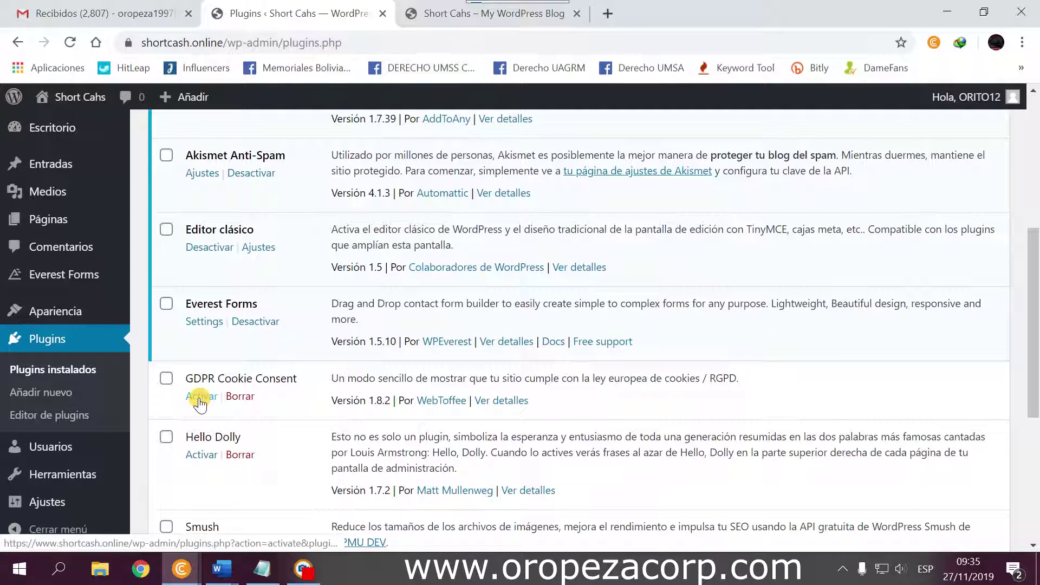
{"action": "left_click", "coordinate": [201, 397]}
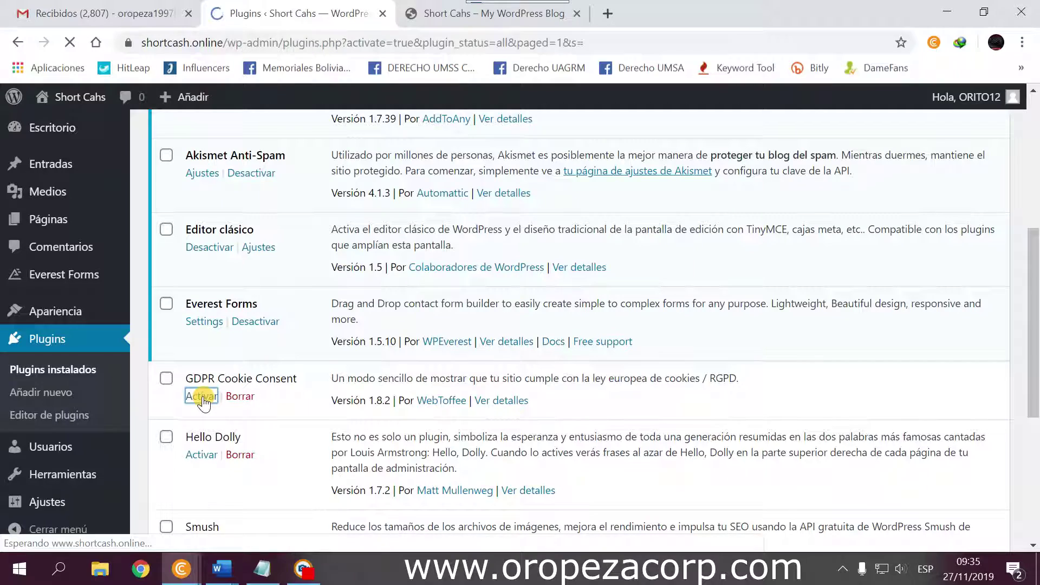
Activate the Yoast SEO plugin in the list of installed plugins.
{"action": "scroll", "coordinate": [203, 401], "scroll_direction": "down", "scroll_amount": 3}
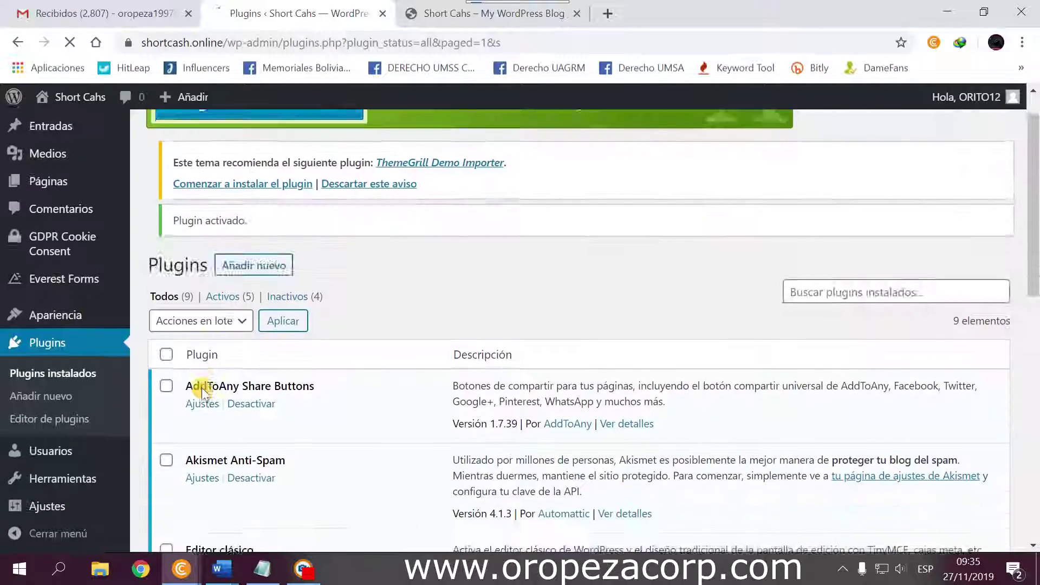
{"action": "scroll", "coordinate": [200, 393], "scroll_direction": "down", "scroll_amount": 10}
{"action": "left_click", "coordinate": [197, 378]}
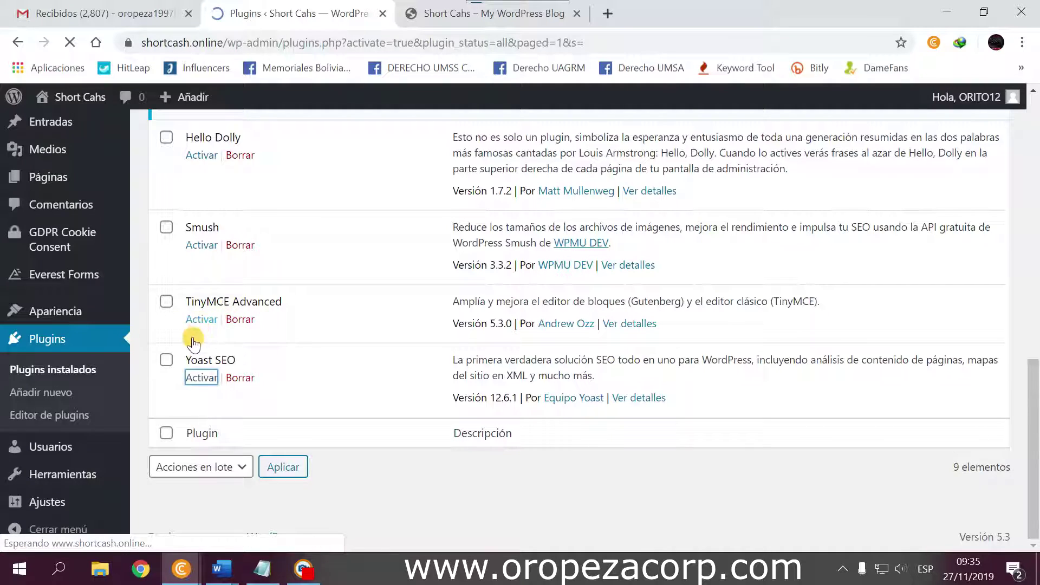
Activate the TinyMCE Advanced plugin in the list of installed plugins.
{"action": "scroll", "coordinate": [211, 333], "scroll_direction": "down", "scroll_amount": 2}
{"action": "scroll", "coordinate": [208, 346], "scroll_direction": "down", "scroll_amount": 10}
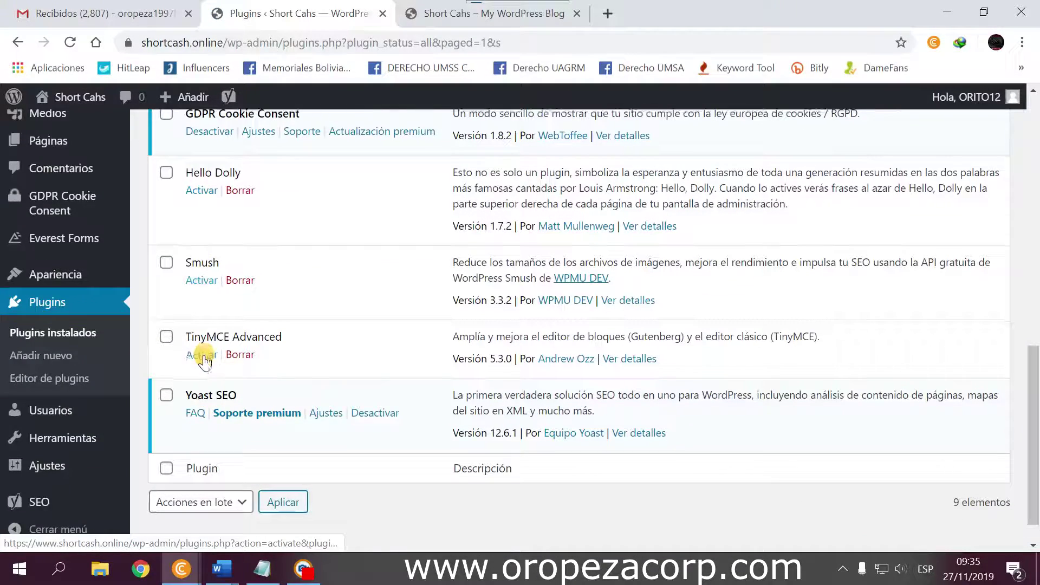
{"action": "left_click", "coordinate": [201, 355]}
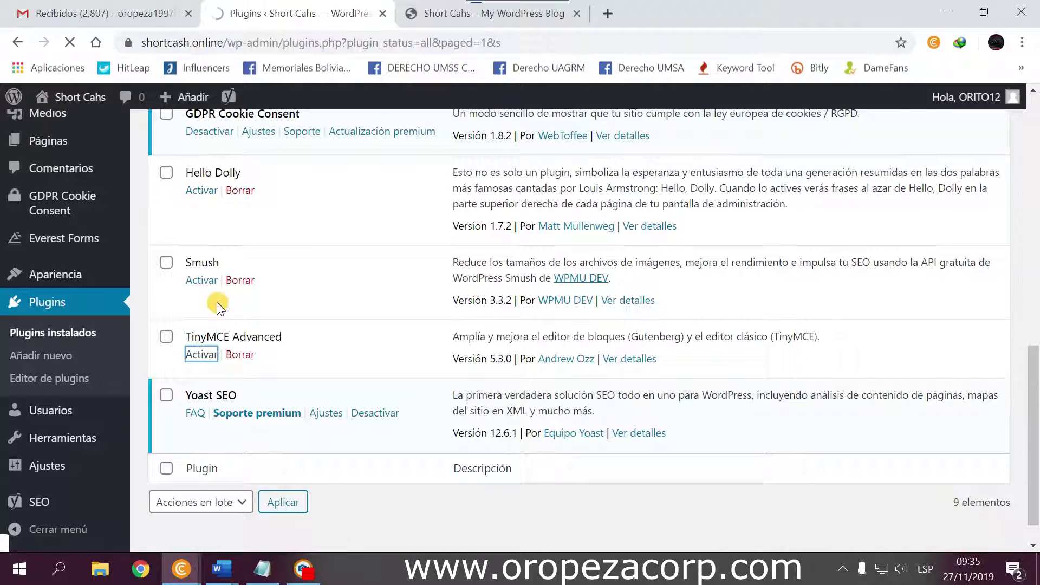
Activate the Smush plugin in the list of installed plugins.
{"action": "scroll", "coordinate": [206, 329], "scroll_direction": "down", "scroll_amount": 6}
{"action": "scroll", "coordinate": [202, 339], "scroll_direction": "down", "scroll_amount": 3}
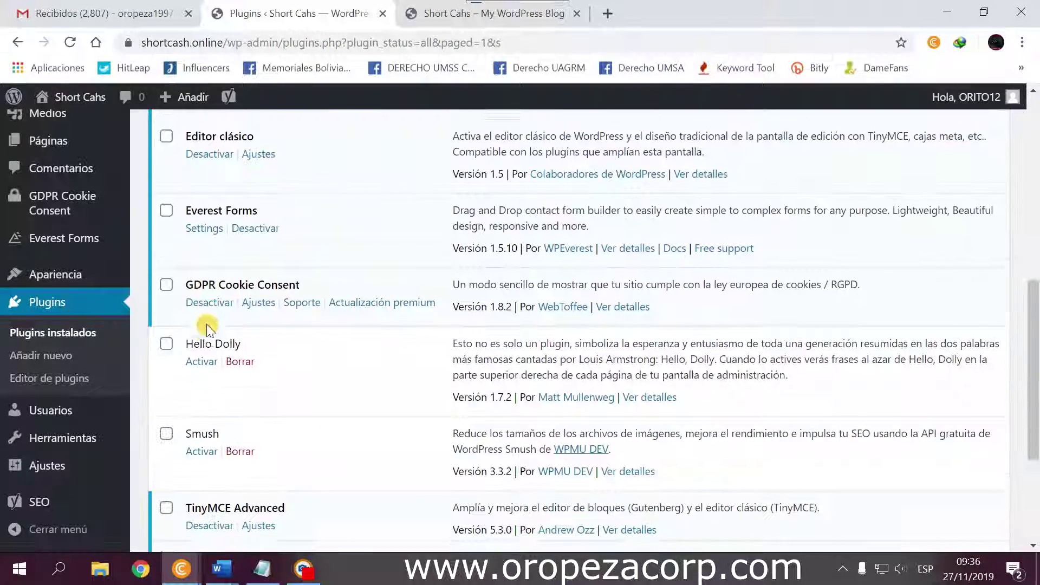
{"action": "left_click", "coordinate": [202, 443]}
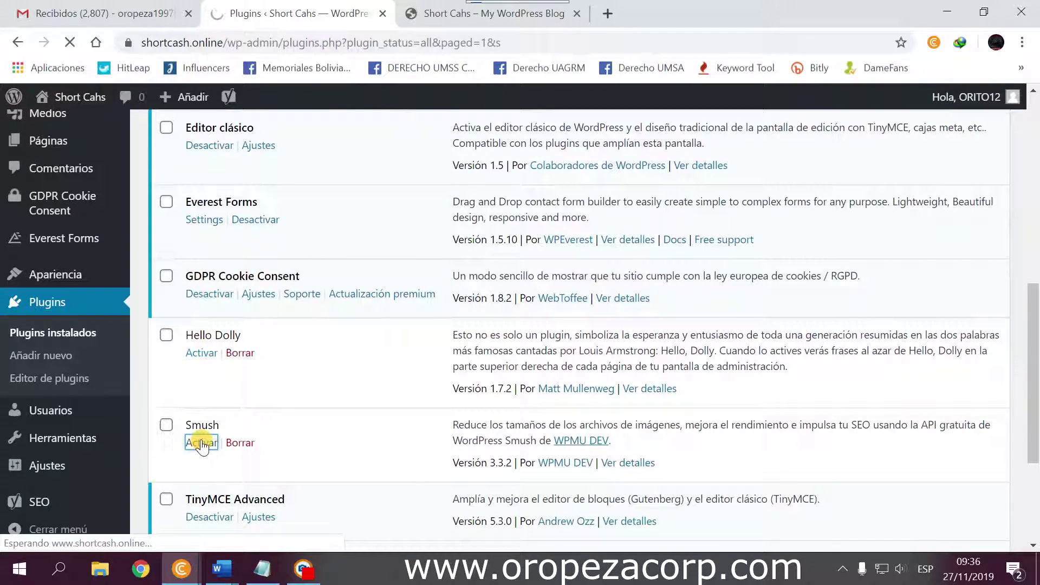
Delete the Hello Dolly plugin and its data from the installed plugins.
{"action": "scroll", "coordinate": [209, 415], "scroll_direction": "down", "scroll_amount": 4}
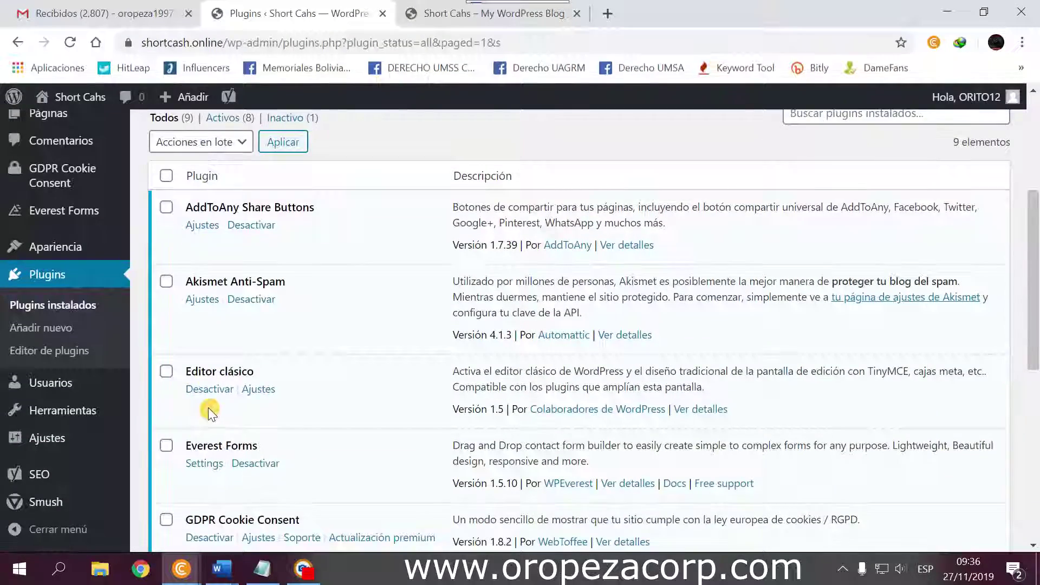
{"action": "scroll", "coordinate": [208, 412], "scroll_direction": "down", "scroll_amount": 6}
{"action": "scroll", "coordinate": [211, 292], "scroll_direction": "down", "scroll_amount": 1}
{"action": "scroll", "coordinate": [209, 295], "scroll_direction": "up", "scroll_amount": 2}
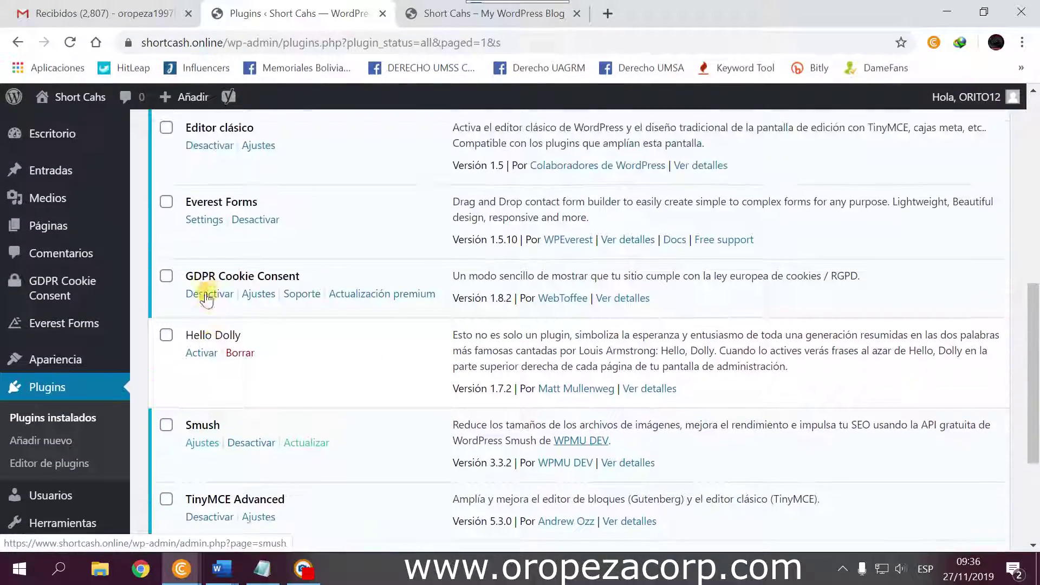
{"action": "left_click", "coordinate": [236, 354]}
{"action": "left_click", "coordinate": [584, 132]}
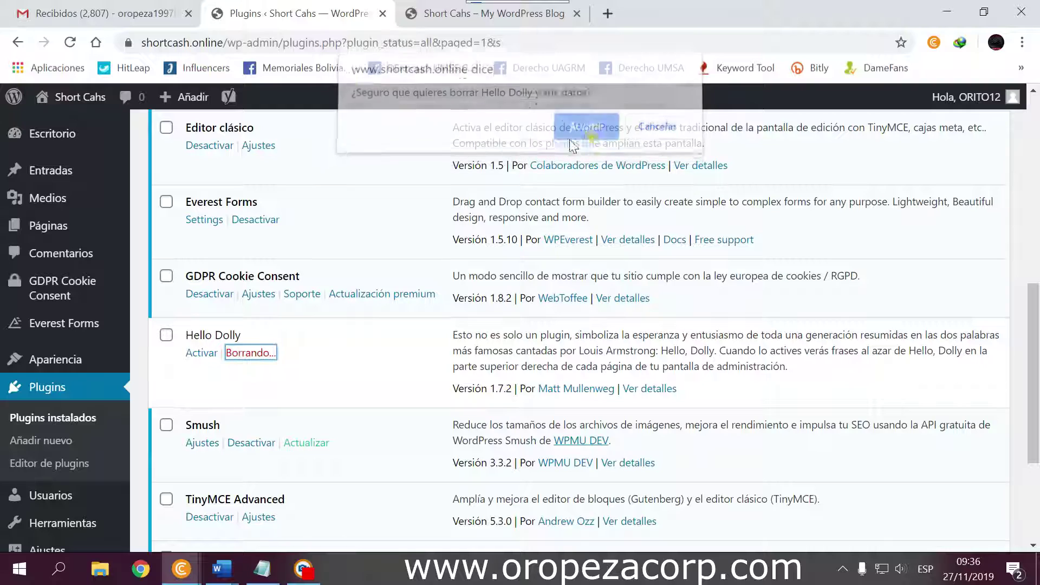
Look over the site's front page and review the full list of installed plugins.
{"action": "scroll", "coordinate": [368, 283], "scroll_direction": "up", "scroll_amount": 1}
{"action": "left_click", "coordinate": [485, 13]}
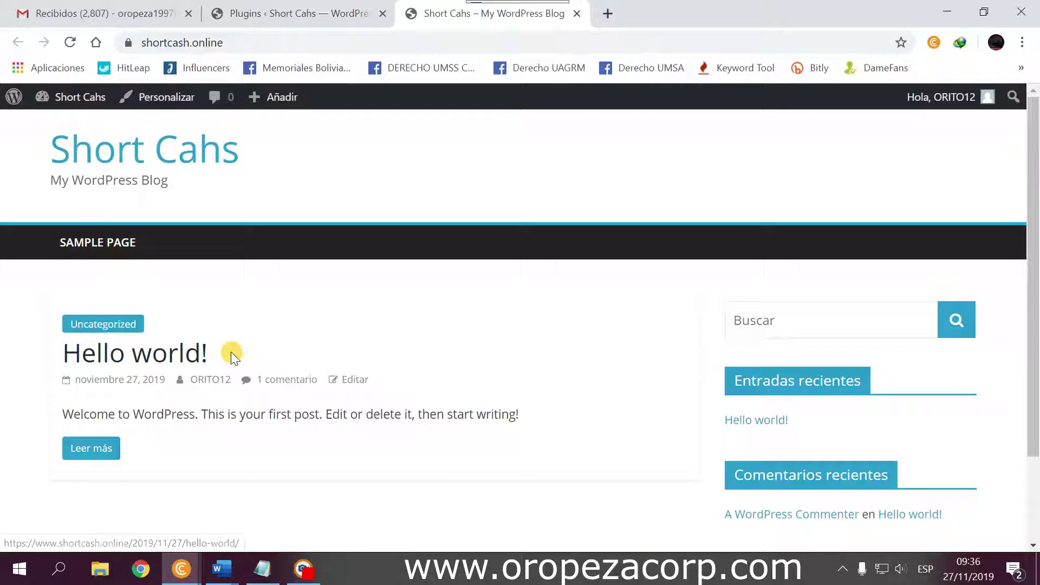
{"action": "scroll", "coordinate": [288, 353], "scroll_direction": "down", "scroll_amount": 1}
{"action": "left_click", "coordinate": [312, 10]}
{"action": "scroll", "coordinate": [303, 336], "scroll_direction": "down", "scroll_amount": 7}
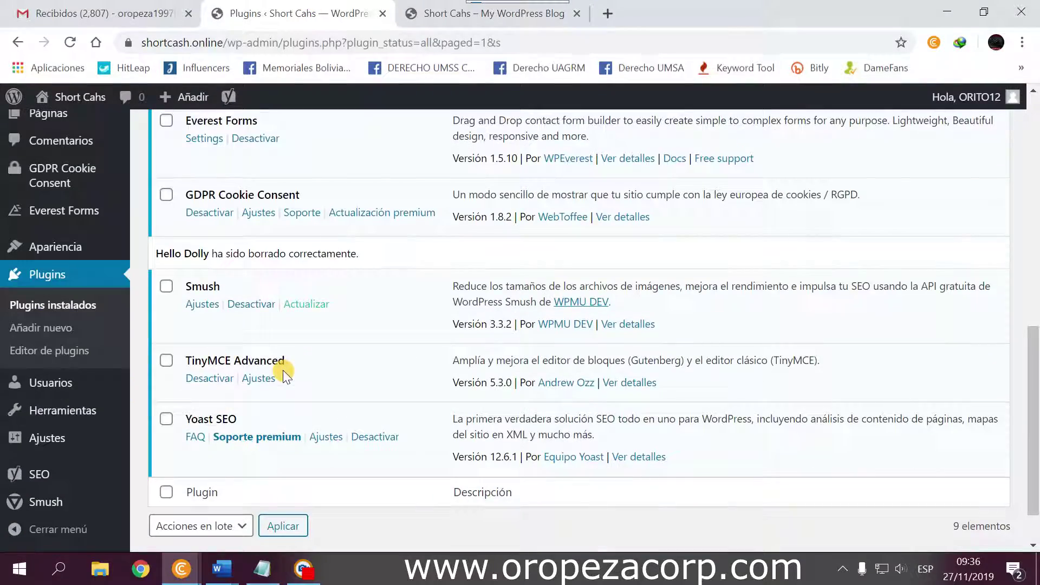
{"action": "scroll", "coordinate": [281, 375], "scroll_direction": "up", "scroll_amount": 8}
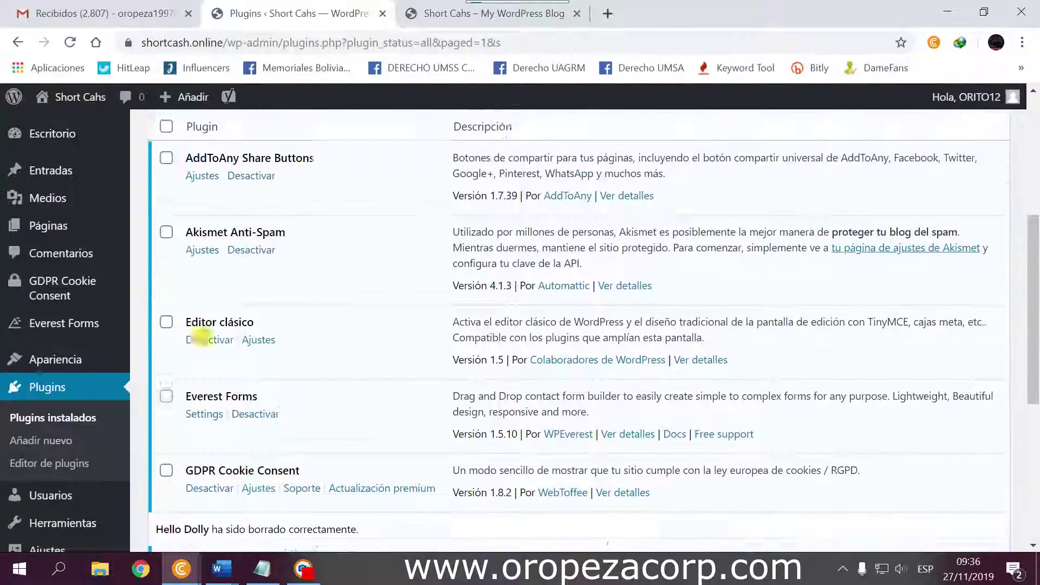
{"action": "scroll", "coordinate": [297, 398], "scroll_direction": "down", "scroll_amount": 8}
{"action": "scroll", "coordinate": [298, 397], "scroll_direction": "up", "scroll_amount": 7}
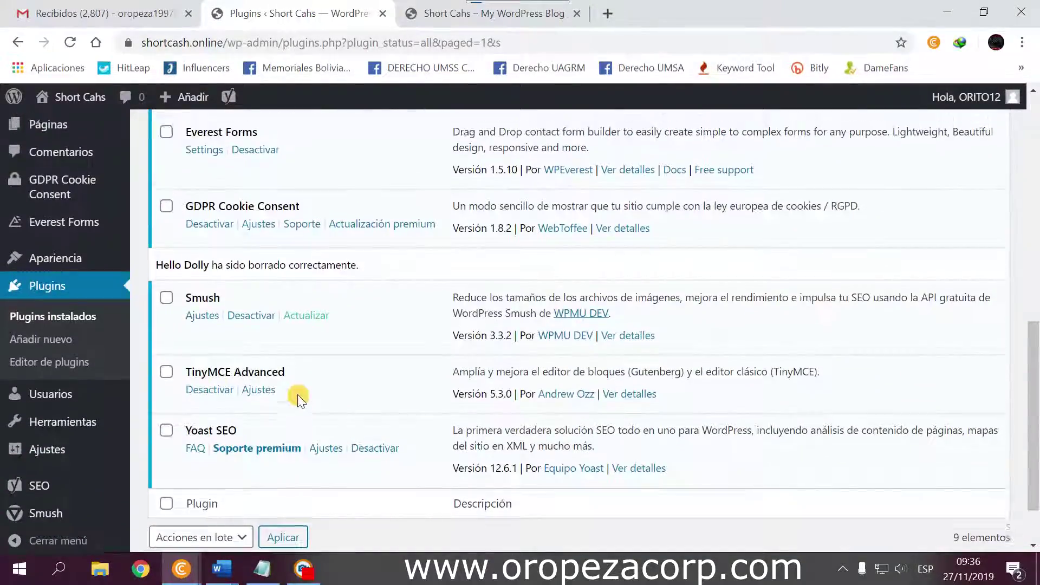
{"action": "scroll", "coordinate": [297, 395], "scroll_direction": "down", "scroll_amount": 3}
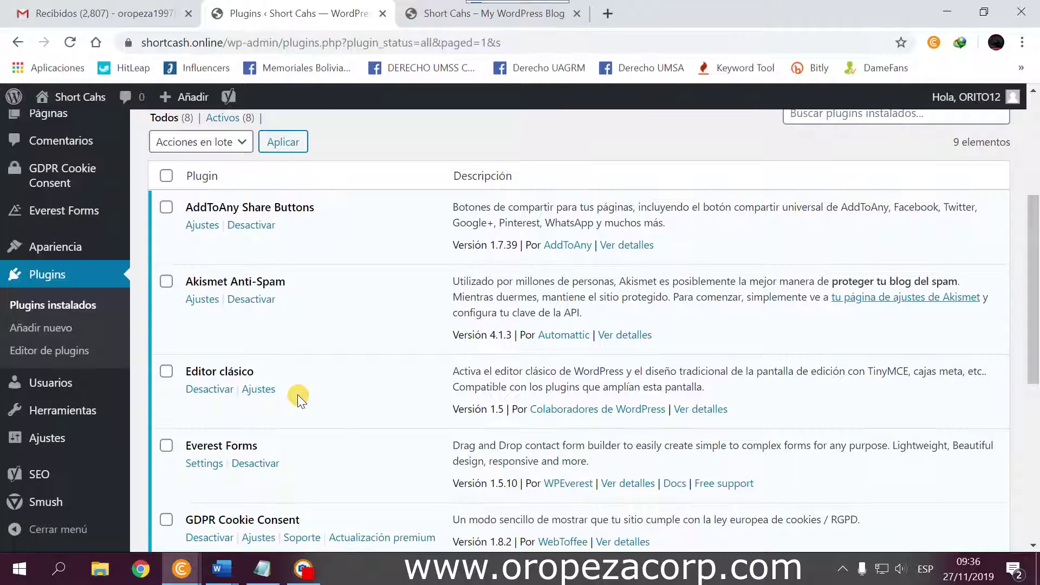
{"action": "scroll", "coordinate": [298, 395], "scroll_direction": "down", "scroll_amount": 3}
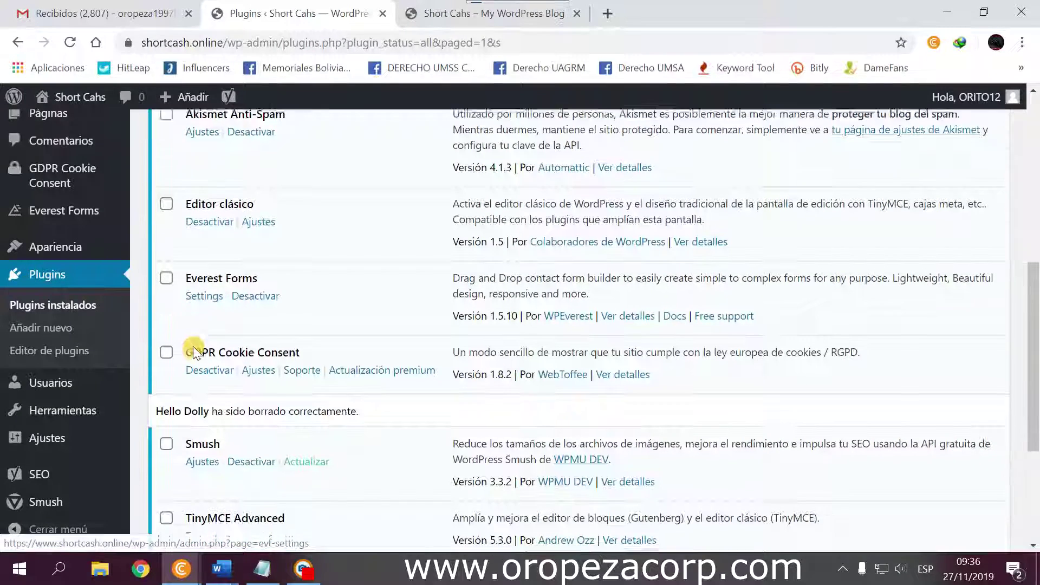
{"action": "scroll", "coordinate": [198, 344], "scroll_direction": "down", "scroll_amount": 3}
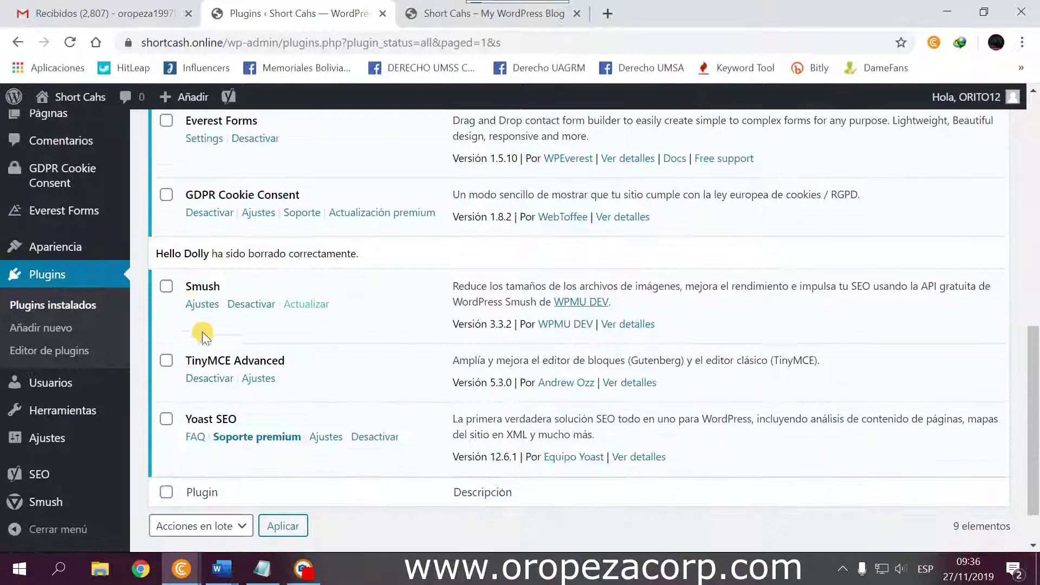
Reload the site's front page to check how the activated plugins affect it.
{"action": "left_click", "coordinate": [413, 14]}
{"action": "left_click", "coordinate": [74, 41]}
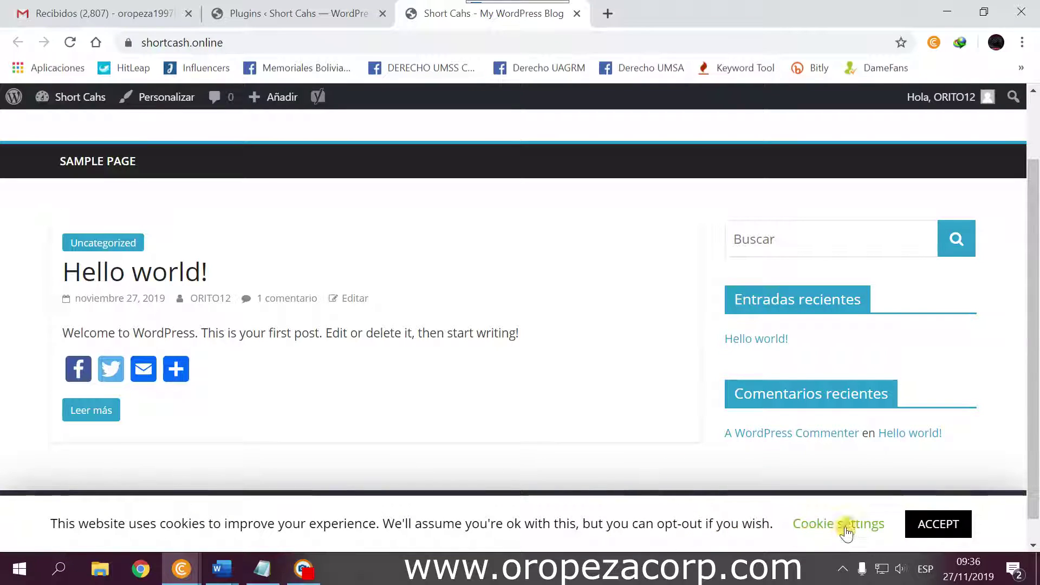
Return to the WordPress admin and move the "Hello world!" post to the trash.
{"action": "left_click", "coordinate": [297, 13]}
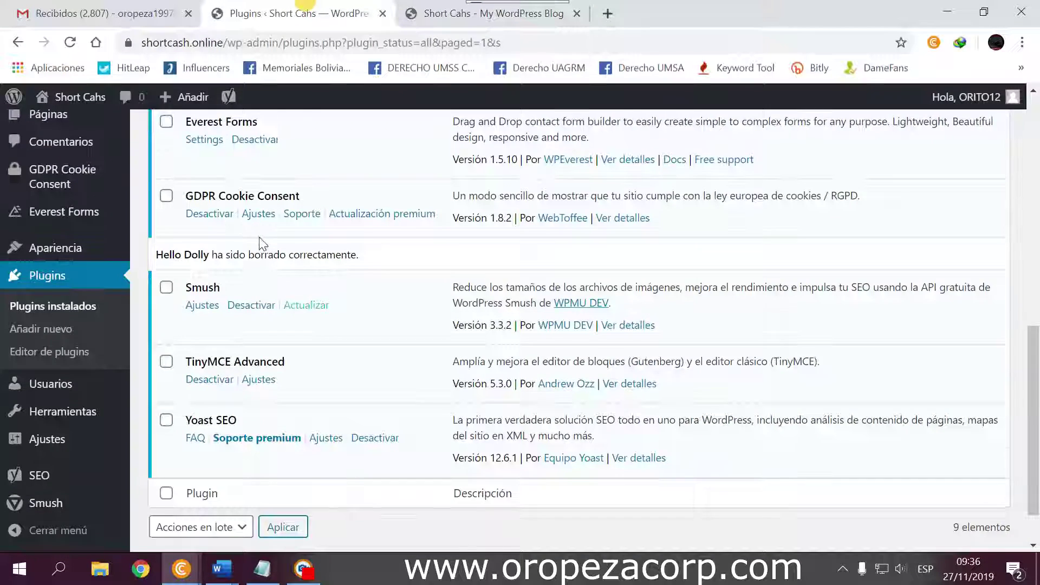
{"action": "scroll", "coordinate": [259, 236], "scroll_direction": "up", "scroll_amount": 10}
{"action": "left_click", "coordinate": [48, 170]}
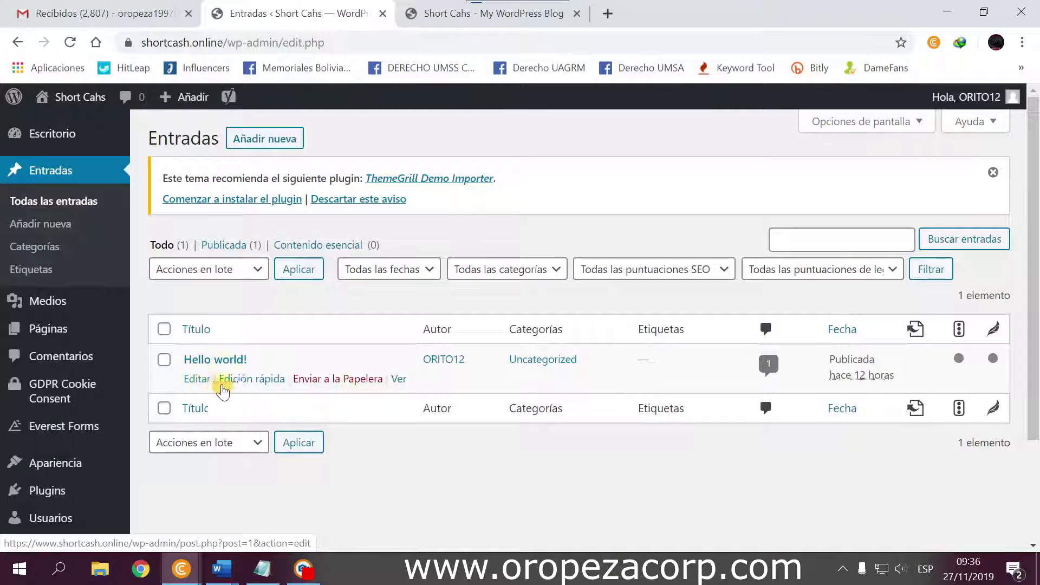
{"action": "left_click", "coordinate": [357, 382]}
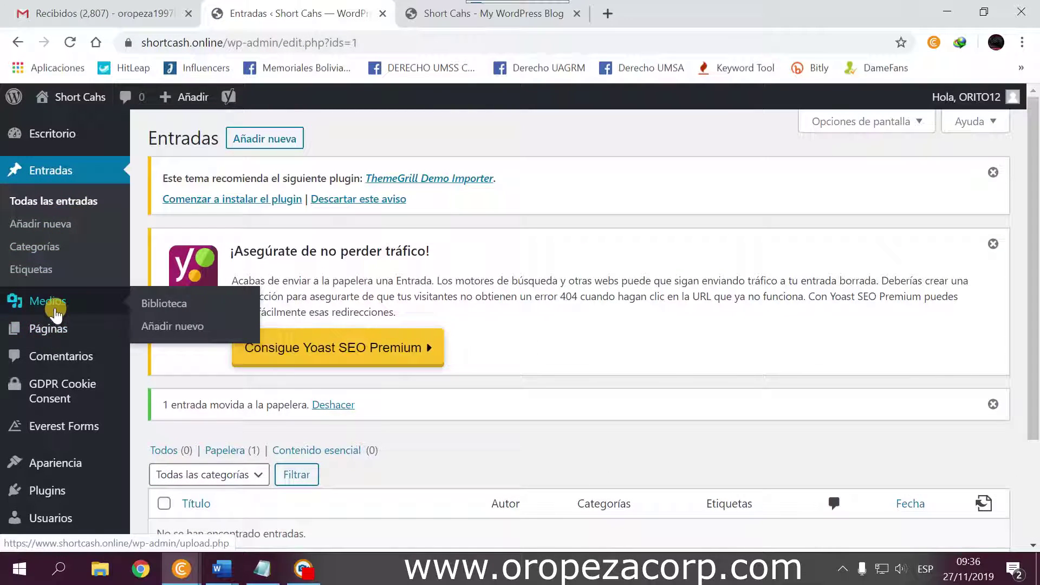
Show all pages of the site and open the draft Privacy Policy page for editing.
{"action": "mouse_move", "coordinate": [66, 333]}
{"action": "left_click", "coordinate": [180, 327]}
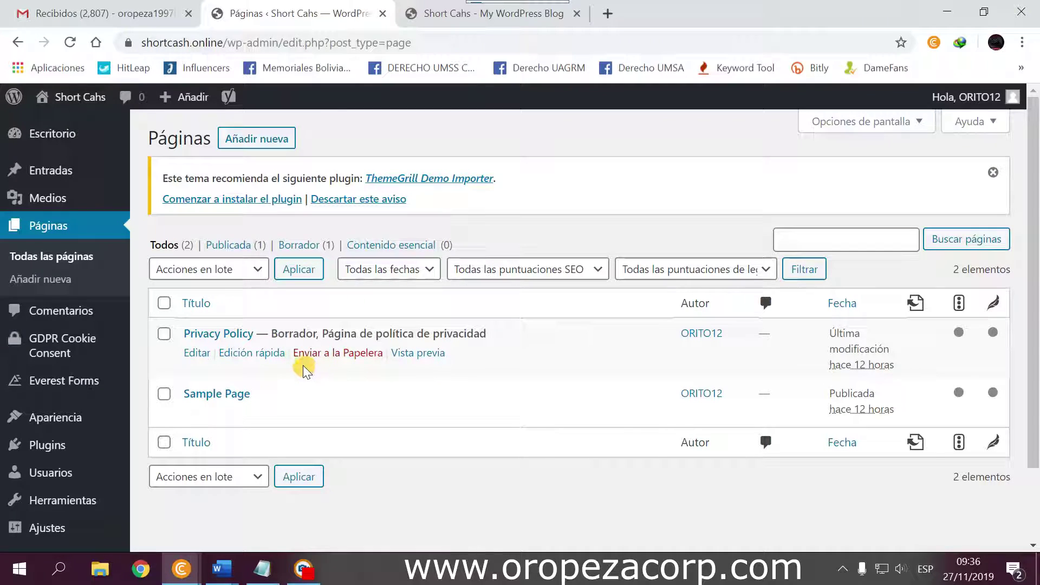
{"action": "left_click", "coordinate": [197, 353]}
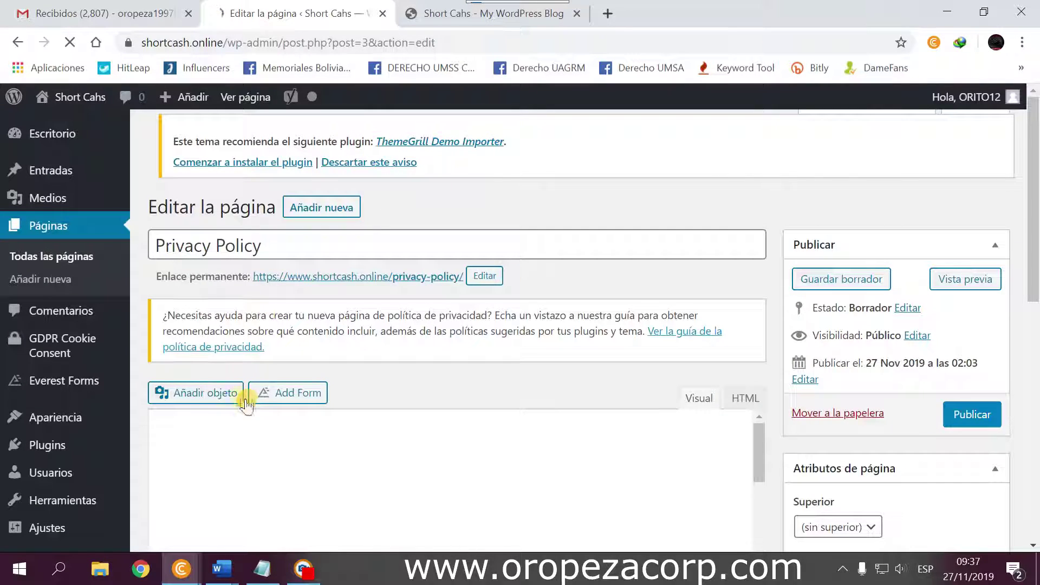
Examine the content of the Privacy Policy page in the editor from beginning to end.
{"action": "scroll", "coordinate": [241, 425], "scroll_direction": "down", "scroll_amount": 3}
{"action": "scroll", "coordinate": [241, 426], "scroll_direction": "up", "scroll_amount": 3}
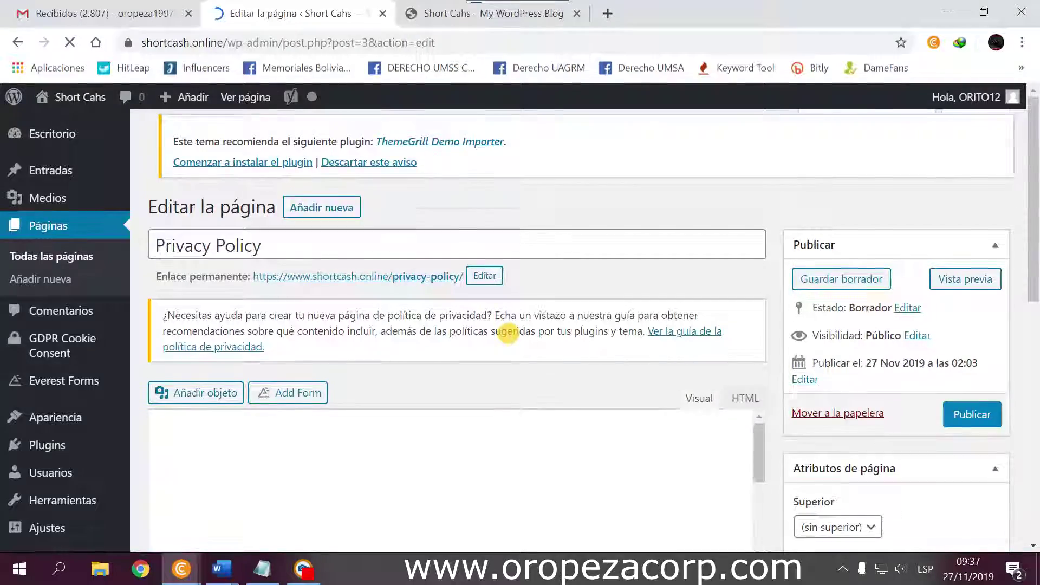
{"action": "scroll", "coordinate": [378, 403], "scroll_direction": "down", "scroll_amount": 10}
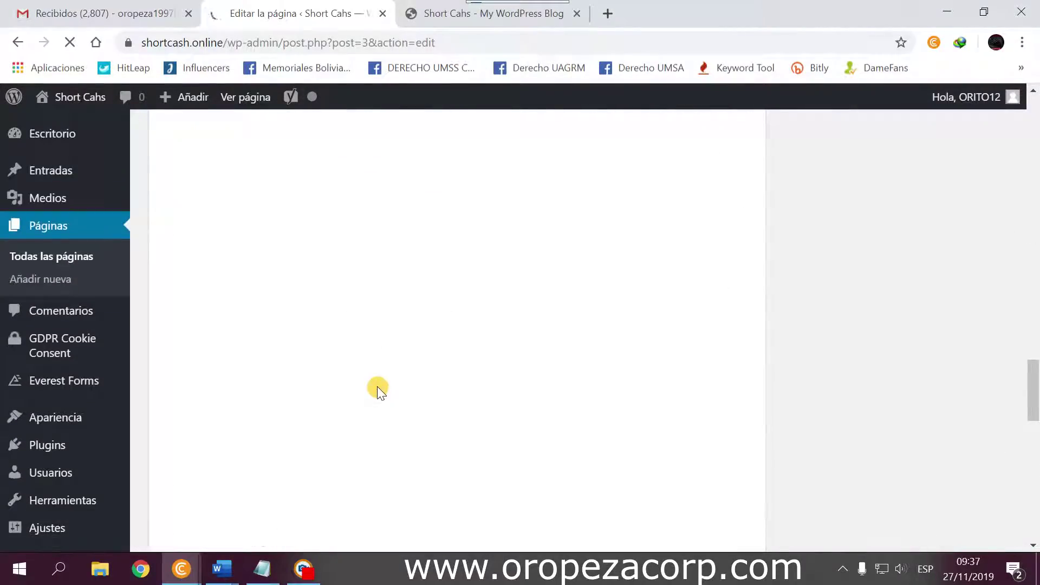
{"action": "scroll", "coordinate": [363, 265], "scroll_direction": "up", "scroll_amount": 15}
{"action": "scroll", "coordinate": [357, 268], "scroll_direction": "up", "scroll_amount": 2}
{"action": "scroll", "coordinate": [357, 268], "scroll_direction": "down", "scroll_amount": 6}
{"action": "scroll", "coordinate": [357, 266], "scroll_direction": "up", "scroll_amount": 5}
{"action": "scroll", "coordinate": [357, 266], "scroll_direction": "up", "scroll_amount": 1}
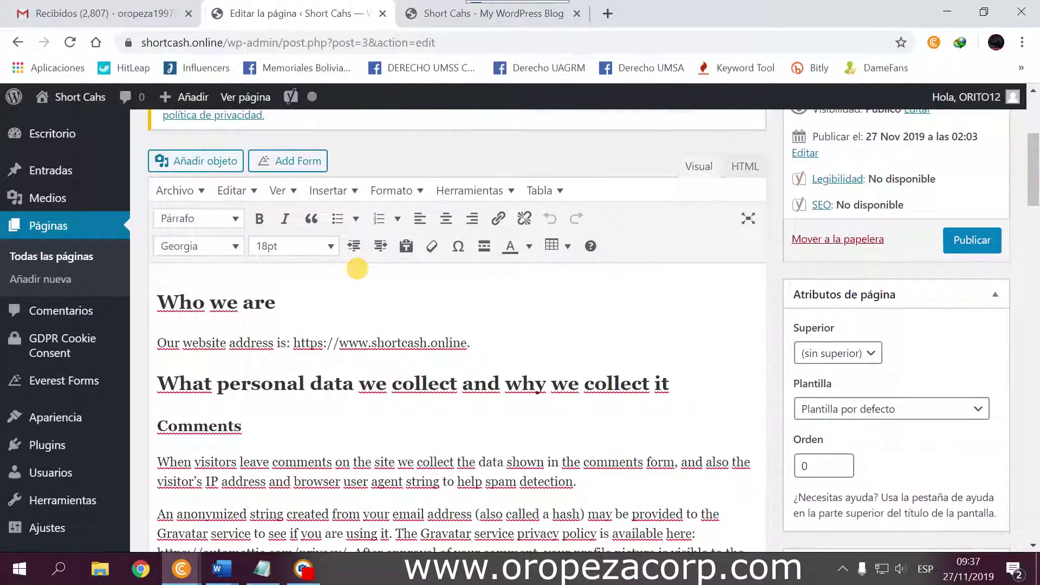
{"action": "scroll", "coordinate": [340, 293], "scroll_direction": "down", "scroll_amount": 15}
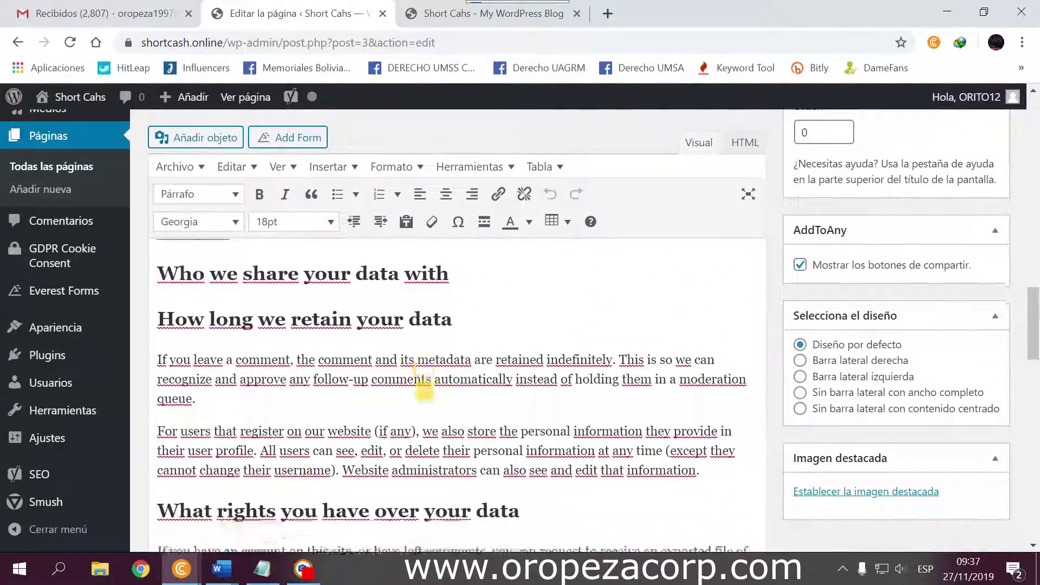
{"action": "scroll", "coordinate": [438, 390], "scroll_direction": "down", "scroll_amount": 6}
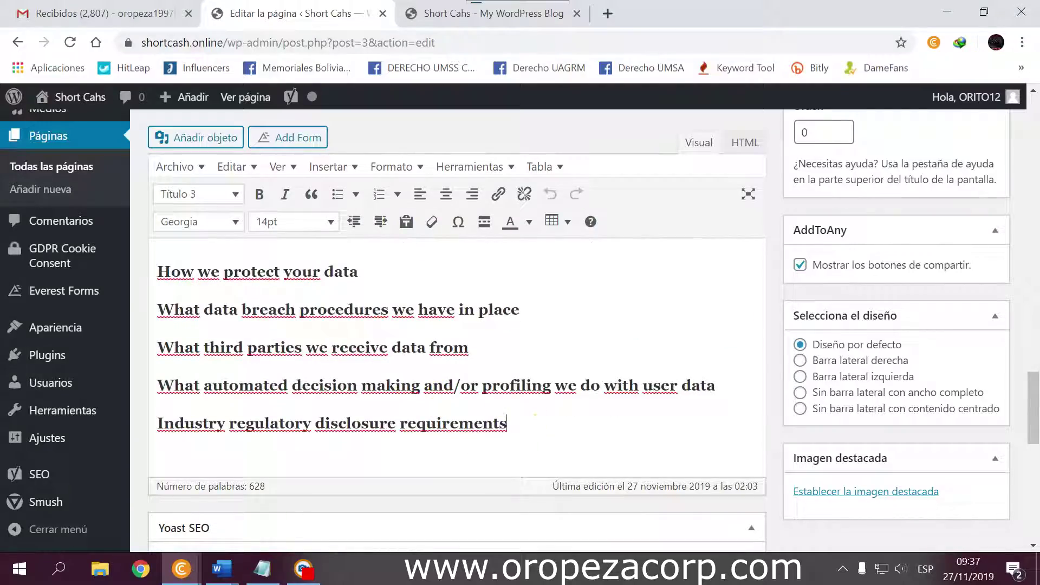
{"action": "scroll", "coordinate": [531, 417], "scroll_direction": "up", "scroll_amount": 20}
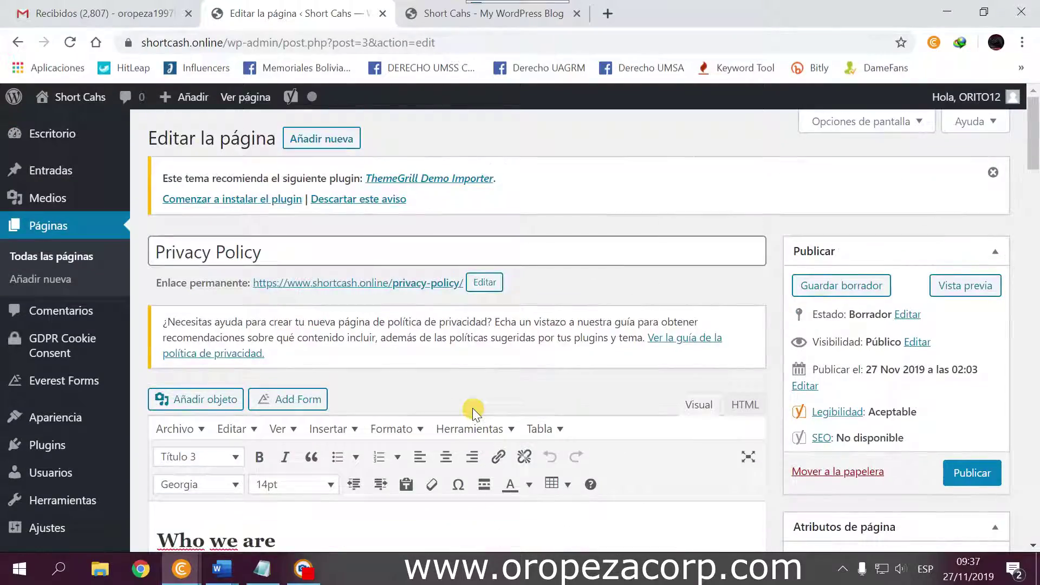
{"action": "scroll", "coordinate": [473, 412], "scroll_direction": "down", "scroll_amount": 5}
{"action": "scroll", "coordinate": [372, 372], "scroll_direction": "up", "scroll_amount": 4}
{"action": "scroll", "coordinate": [353, 401], "scroll_direction": "down", "scroll_amount": 4}
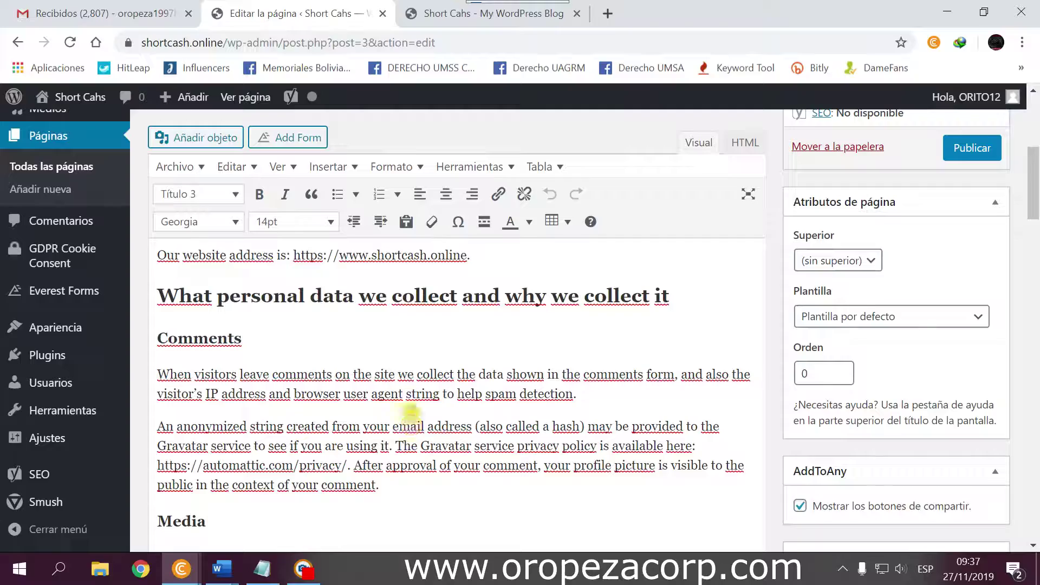
{"action": "scroll", "coordinate": [489, 422], "scroll_direction": "down", "scroll_amount": 10}
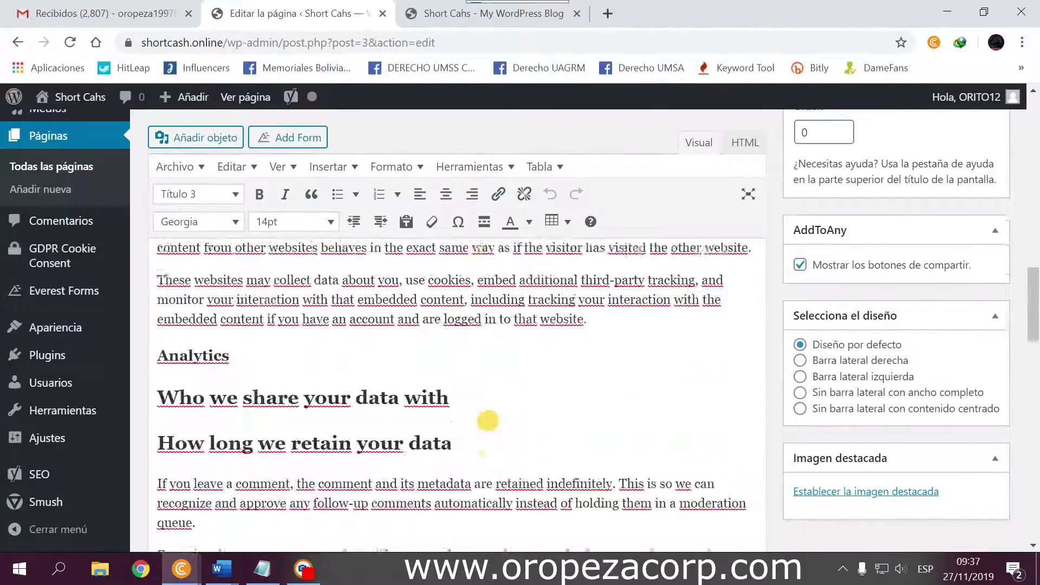
{"action": "scroll", "coordinate": [487, 421], "scroll_direction": "up", "scroll_amount": 5}
{"action": "scroll", "coordinate": [487, 420], "scroll_direction": "up", "scroll_amount": 8}
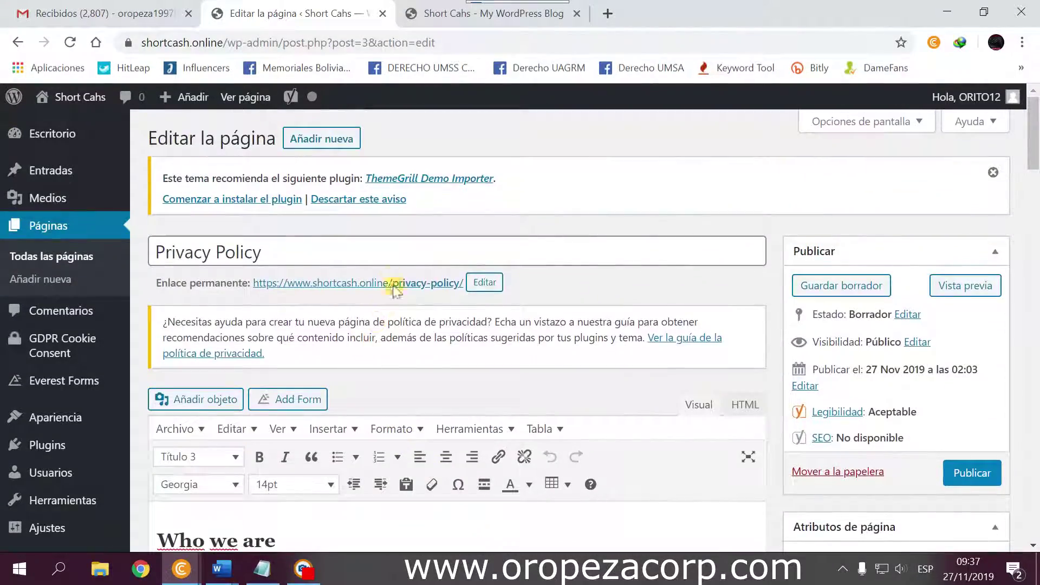
Replace the page title "Privacy Policy" with "Política de Privacidad", correcting the misspelled words.
{"action": "left_click", "coordinate": [369, 253]}
{"action": "left_click_drag", "start_coordinate": [368, 253], "coordinate": [292, 251]}
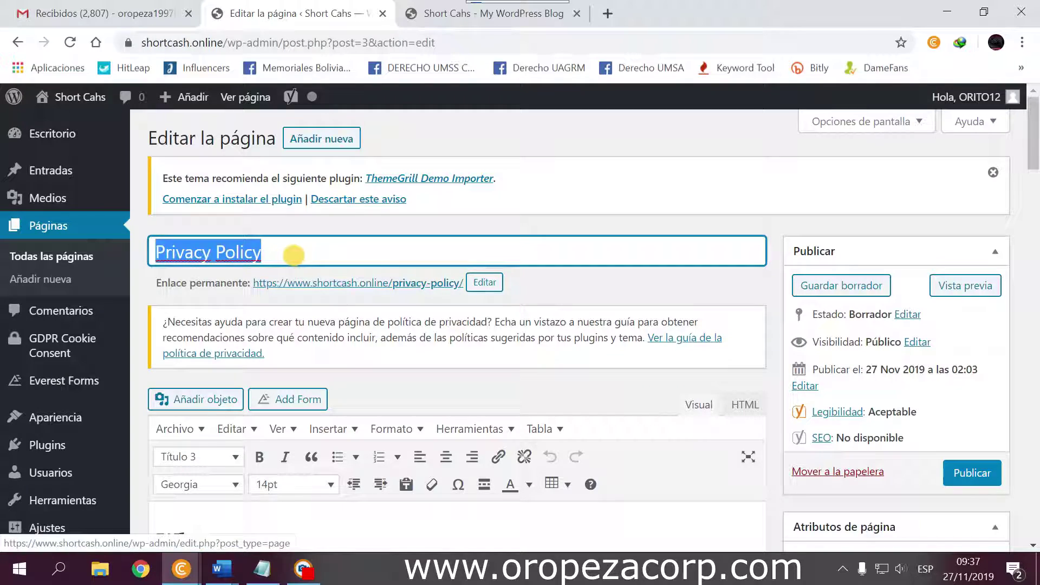
{"action": "left_click", "coordinate": [296, 254]}
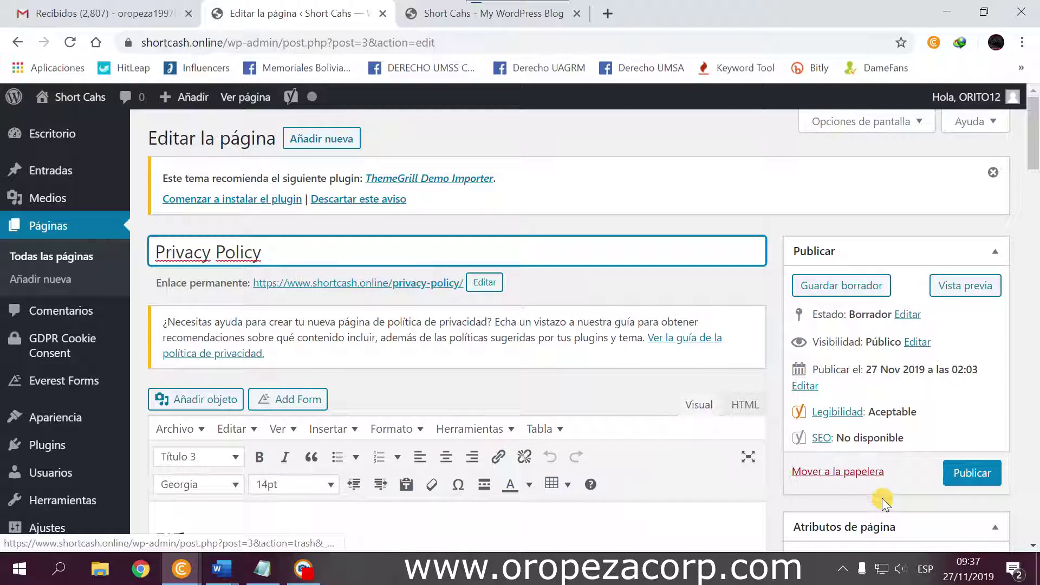
{"action": "left_click_drag", "start_coordinate": [260, 251], "coordinate": [64, 230]}
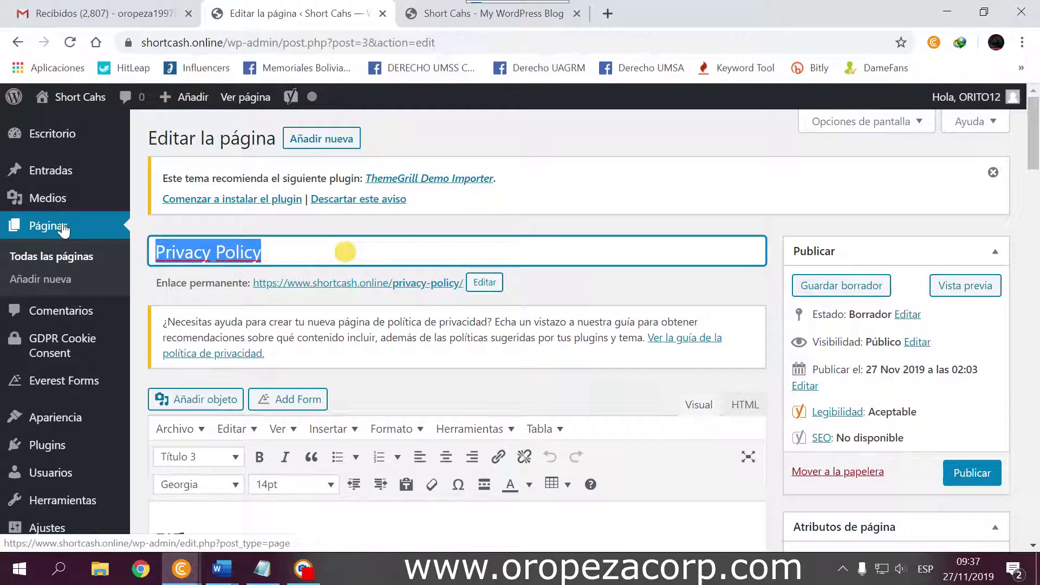
{"action": "type", "text": "Pl"}
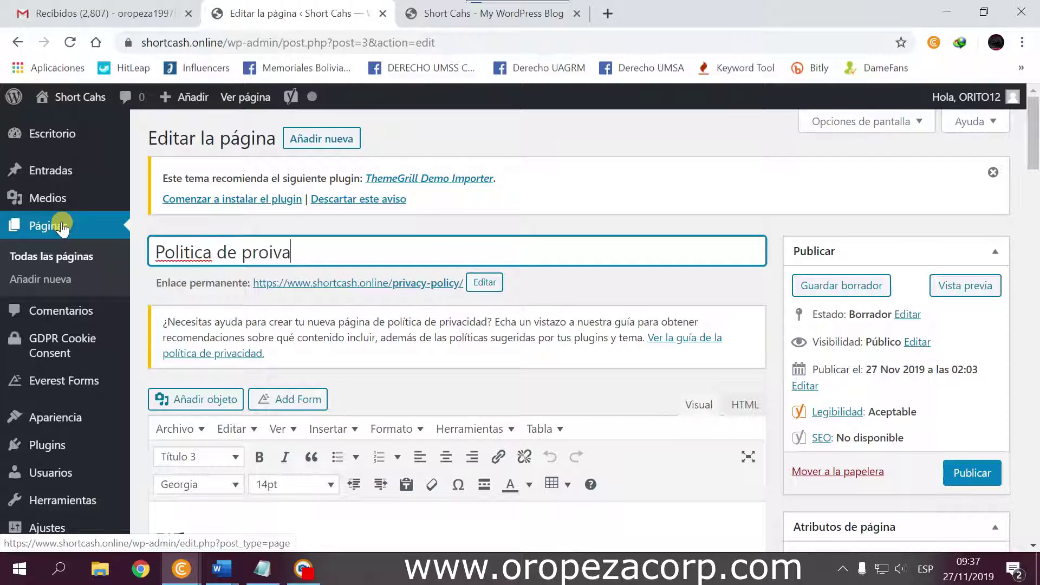
{"action": "right_click", "coordinate": [202, 253]}
{"action": "left_click", "coordinate": [224, 261]}
{"action": "right_click", "coordinate": [263, 254]}
{"action": "left_click", "coordinate": [309, 268]}
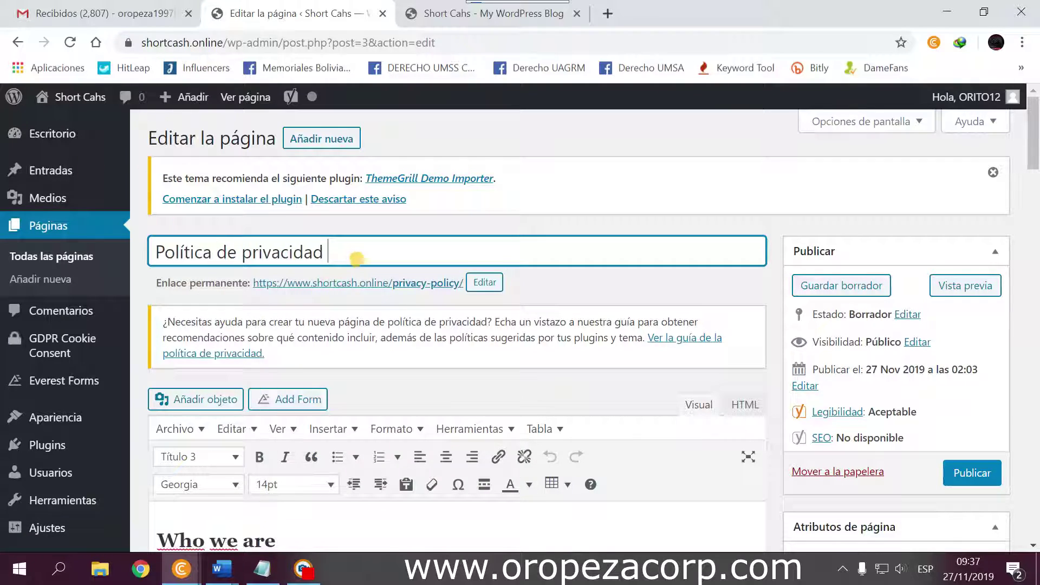
{"action": "type", "text": "P"}
Regenerate the page's permalink from its Spanish title as "politica-de-privacidad" and publish the page.
{"action": "left_click", "coordinate": [484, 282]}
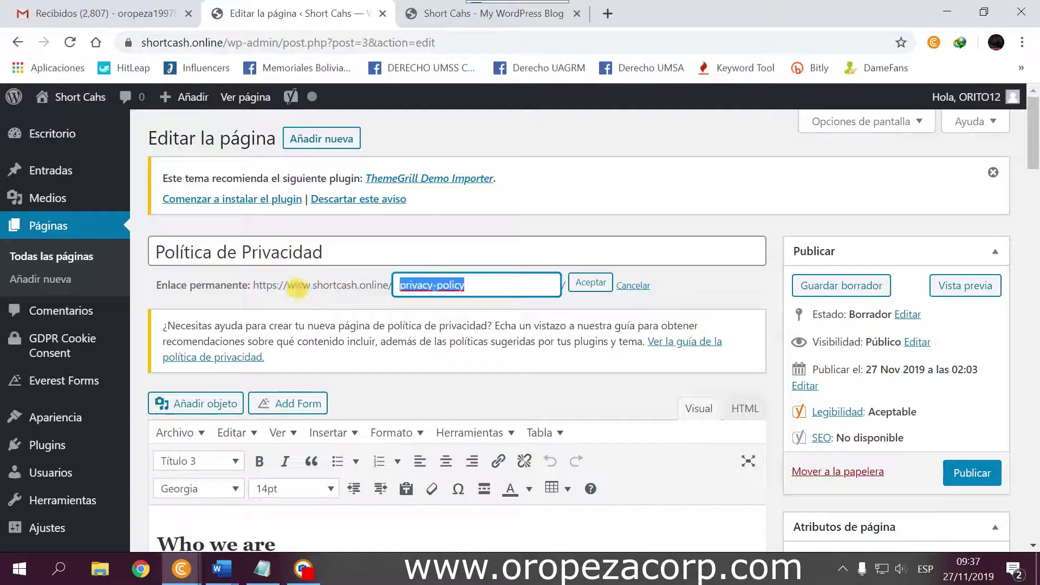
{"action": "key", "text": "BackSpace"}
{"action": "left_click", "coordinate": [593, 286]}
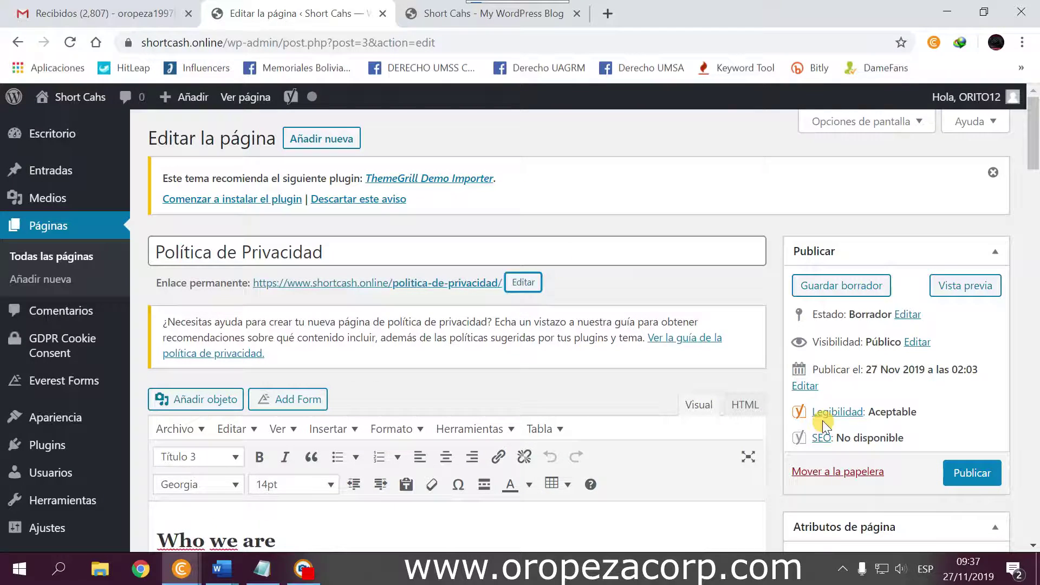
{"action": "left_click", "coordinate": [969, 474]}
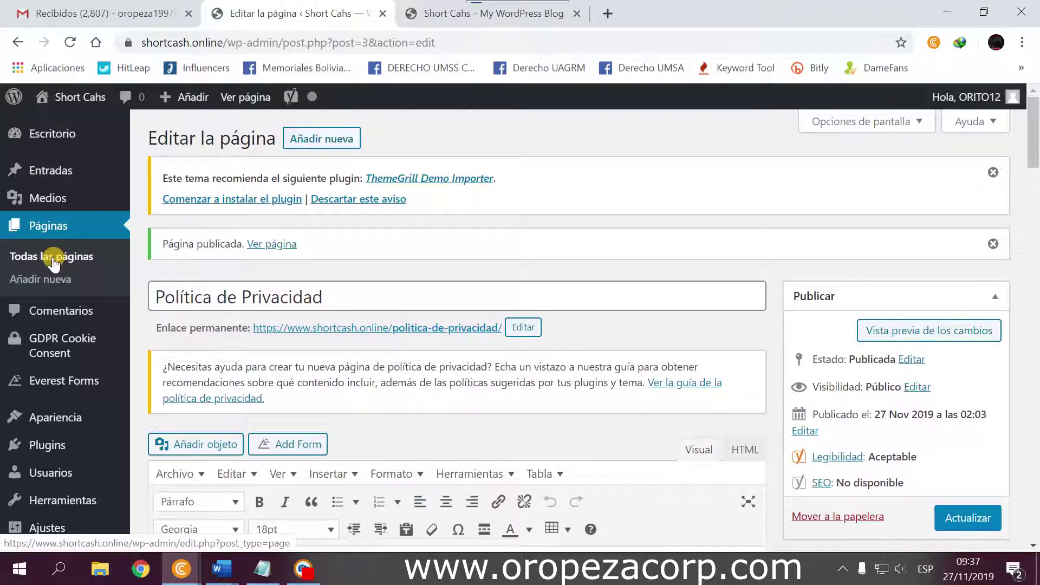
Start a new page and title it "SOBRE MI", copying the heading from the Word document.
{"action": "left_click", "coordinate": [47, 280]}
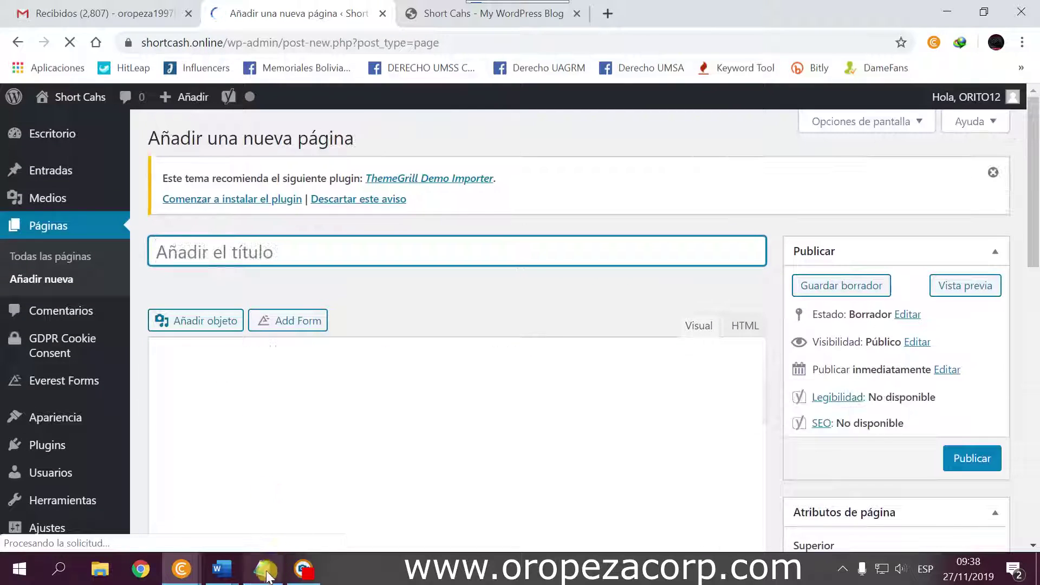
{"action": "left_click", "coordinate": [263, 570]}
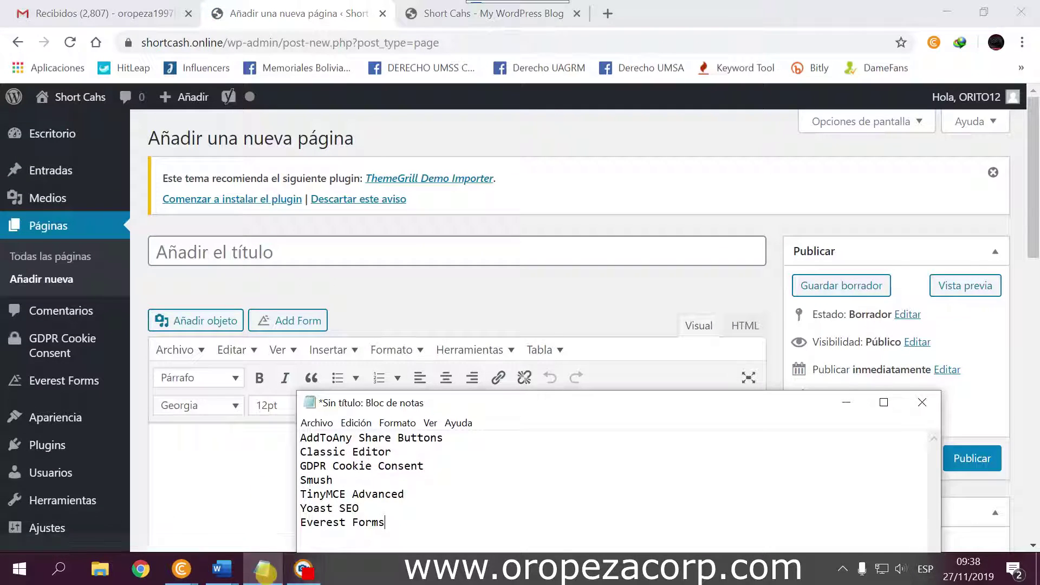
{"action": "left_click", "coordinate": [263, 569]}
{"action": "mouse_move", "coordinate": [222, 569]}
{"action": "left_click", "coordinate": [277, 538]}
{"action": "scroll", "coordinate": [412, 352], "scroll_direction": "down", "scroll_amount": 2}
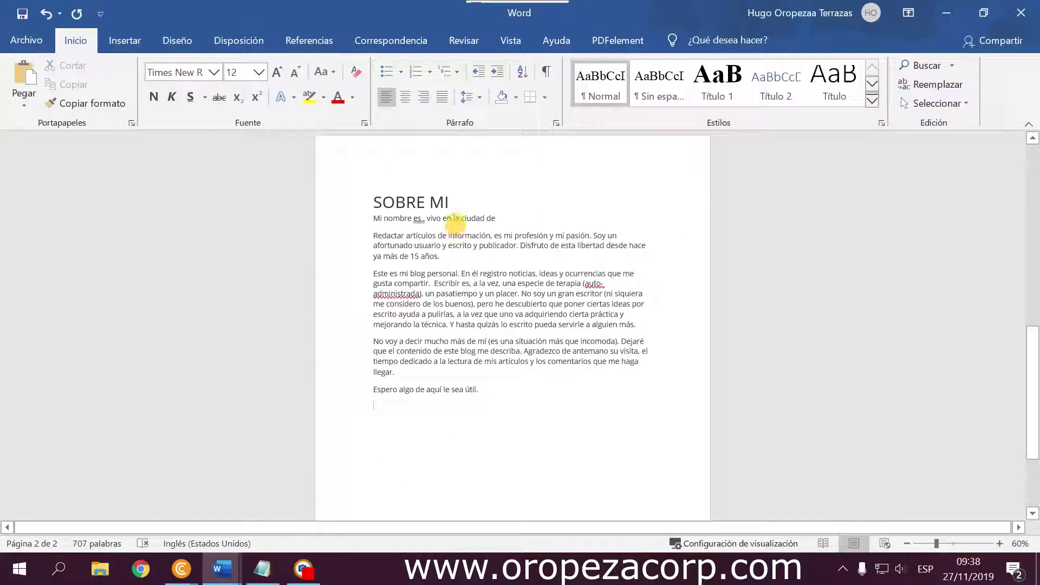
{"action": "left_click_drag", "start_coordinate": [363, 202], "coordinate": [459, 205]}
{"action": "key", "text": "ctrl+c"}
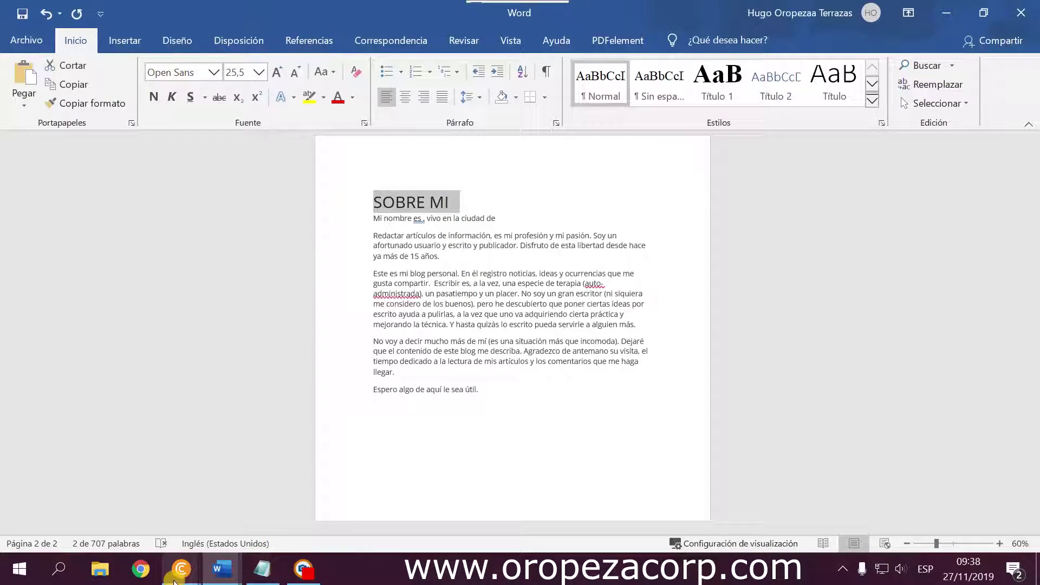
{"action": "mouse_move", "coordinate": [141, 569]}
{"action": "left_click", "coordinate": [92, 493]}
{"action": "key", "text": "ctrl+v"}
Copy the paragraphs below the "SOBRE MI" heading in Word and paste them into the new page's content.
{"action": "left_click", "coordinate": [206, 437]}
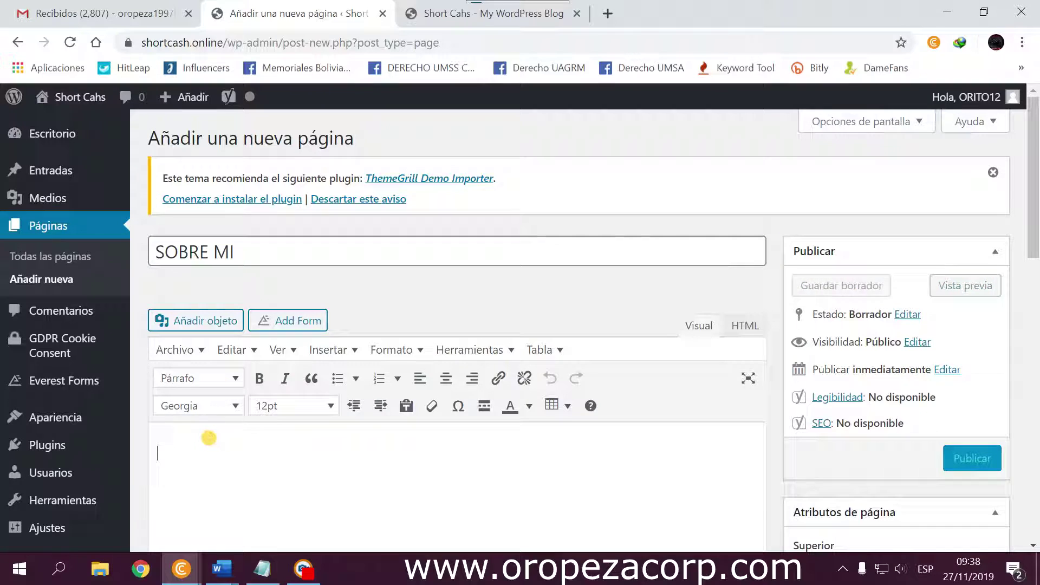
{"action": "mouse_move", "coordinate": [222, 568]}
{"action": "left_click", "coordinate": [298, 504]}
{"action": "left_click_drag", "start_coordinate": [482, 390], "coordinate": [374, 218]}
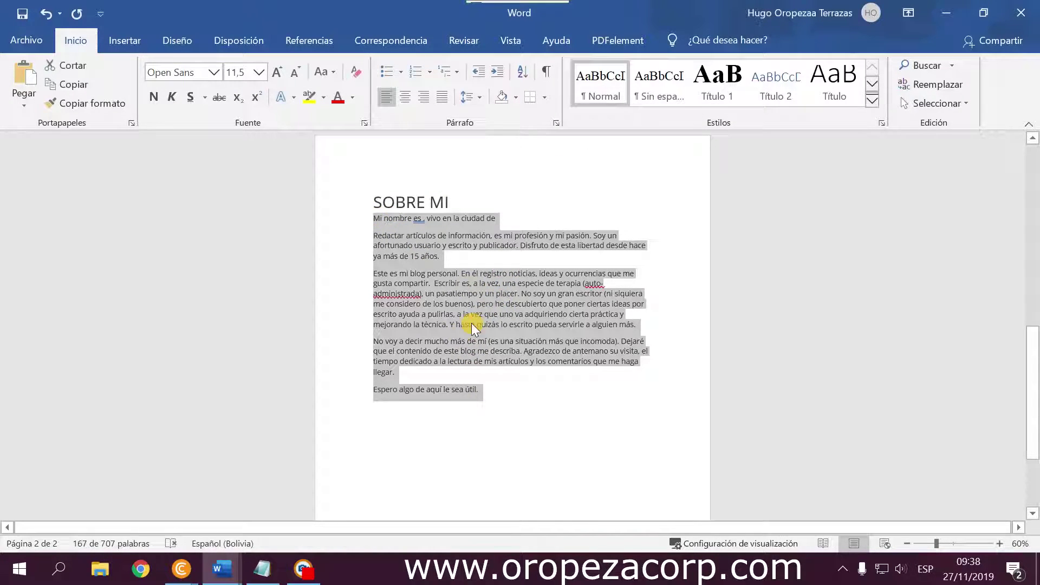
{"action": "mouse_move", "coordinate": [141, 569]}
{"action": "left_click", "coordinate": [147, 509]}
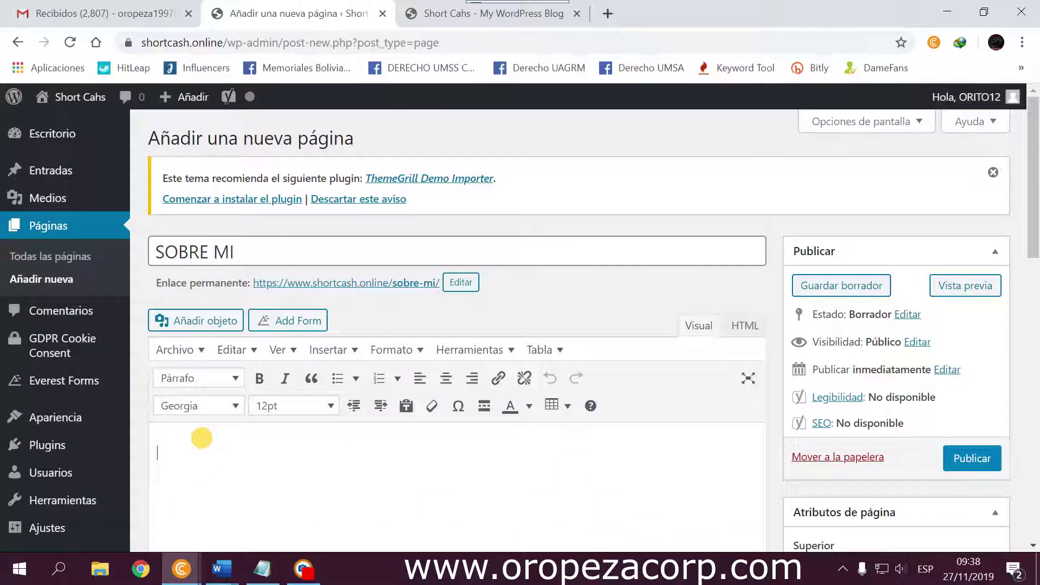
{"action": "key", "text": "ctrl+v"}
Justify all of the "SOBRE MI" page text and set its font to Arial.
{"action": "scroll", "coordinate": [327, 410], "scroll_direction": "up", "scroll_amount": 3}
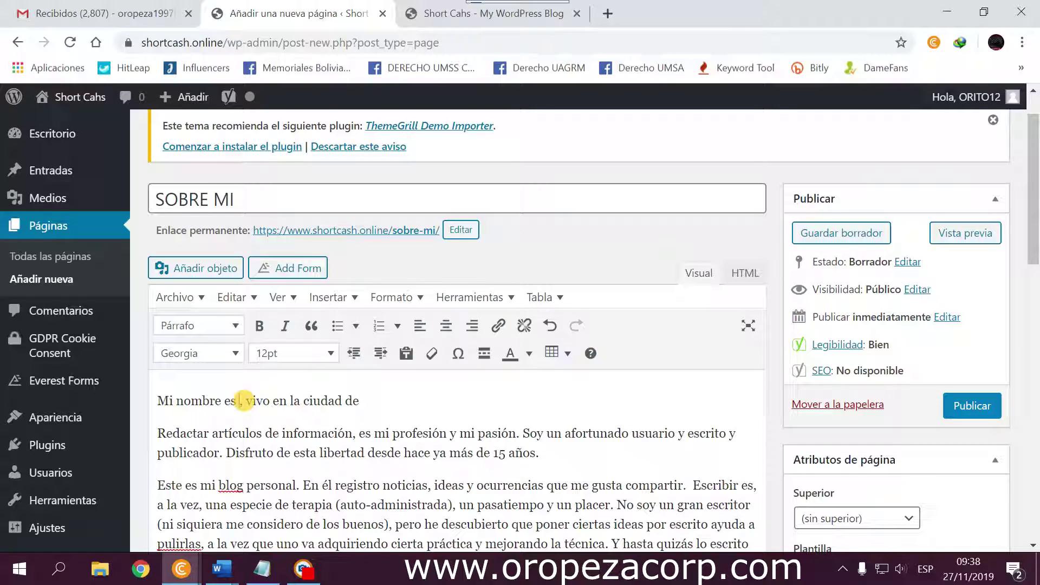
{"action": "scroll", "coordinate": [244, 401], "scroll_direction": "down", "scroll_amount": 3}
{"action": "scroll", "coordinate": [267, 438], "scroll_direction": "up", "scroll_amount": 1}
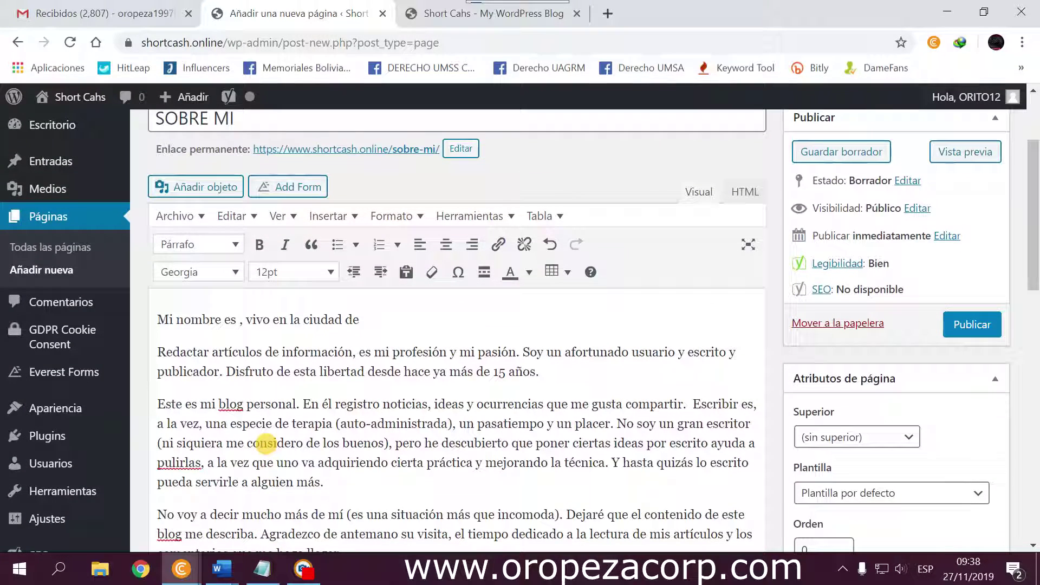
{"action": "scroll", "coordinate": [262, 441], "scroll_direction": "down", "scroll_amount": 7}
{"action": "key", "text": "ctrl+a"}
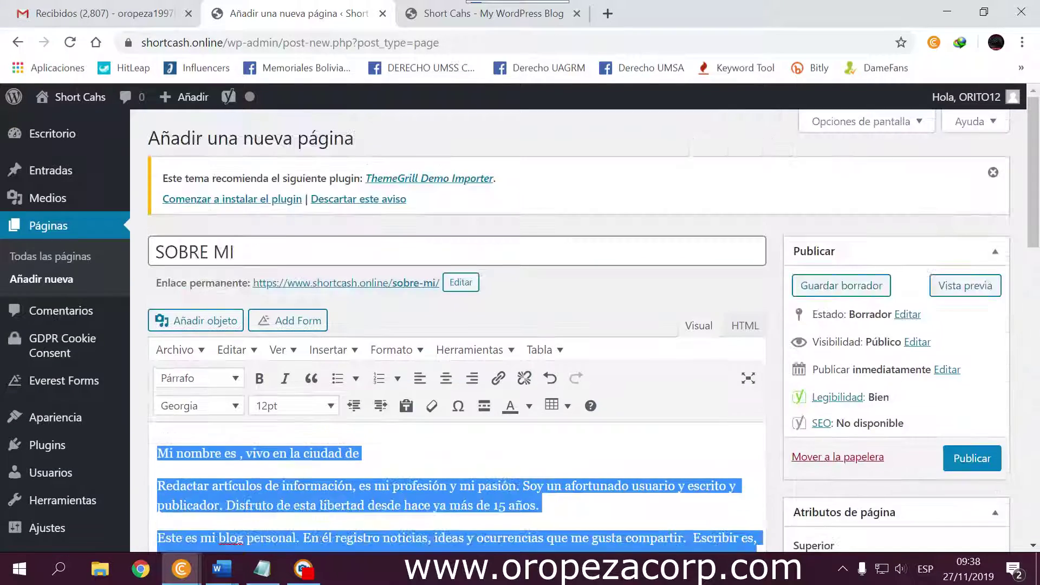
{"action": "left_click", "coordinate": [399, 349]}
{"action": "mouse_move", "coordinate": [428, 448]}
{"action": "left_click", "coordinate": [592, 533]}
{"action": "left_click", "coordinate": [209, 406]}
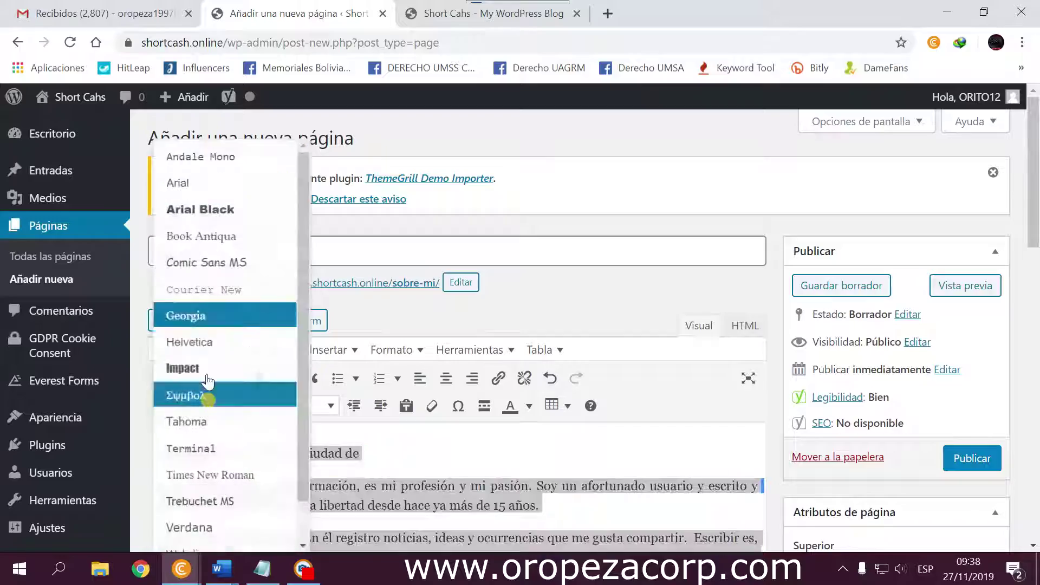
{"action": "left_click", "coordinate": [186, 182]}
{"action": "scroll", "coordinate": [320, 428], "scroll_direction": "down", "scroll_amount": 3}
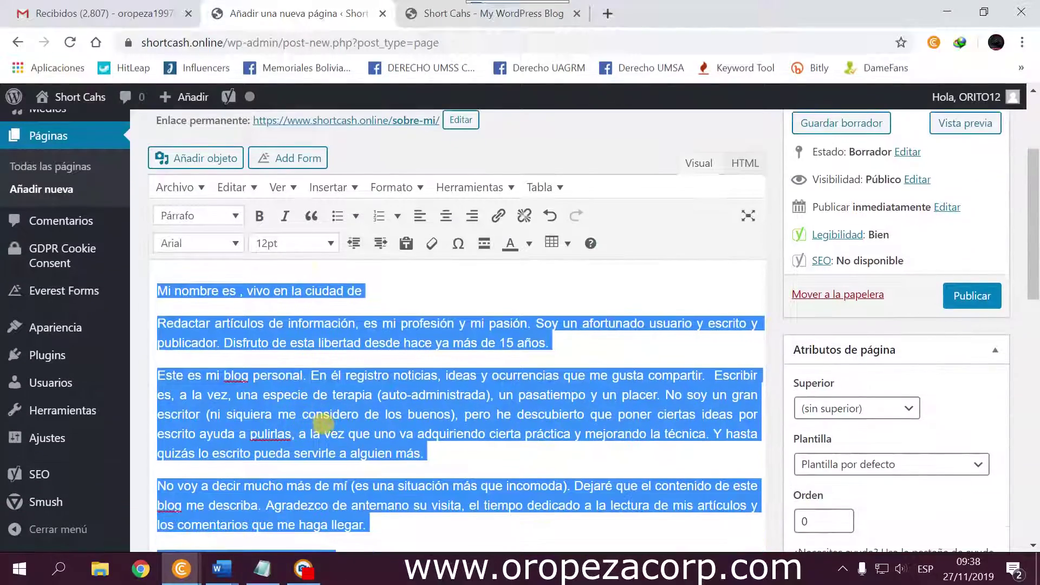
Insert the author's full name after "Mi nombre es" in the opening sentence and publish the page.
{"action": "left_click", "coordinate": [347, 322]}
{"action": "scroll", "coordinate": [343, 425], "scroll_direction": "down", "scroll_amount": 2}
{"action": "scroll", "coordinate": [341, 424], "scroll_direction": "up", "scroll_amount": 5}
{"action": "scroll", "coordinate": [341, 425], "scroll_direction": "down", "scroll_amount": 5}
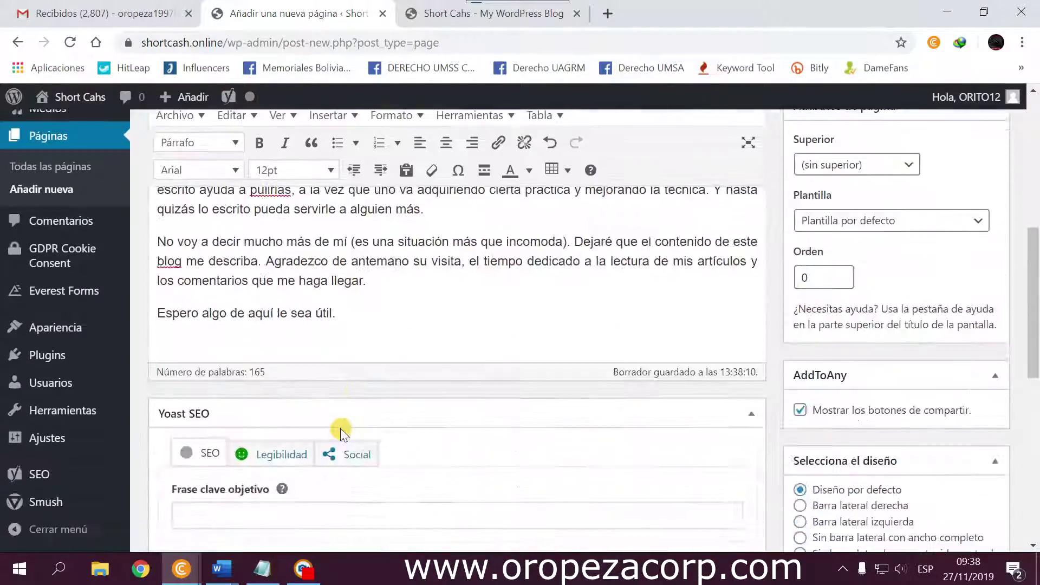
{"action": "scroll", "coordinate": [338, 431], "scroll_direction": "up", "scroll_amount": 3}
{"action": "scroll", "coordinate": [337, 431], "scroll_direction": "up", "scroll_amount": 3}
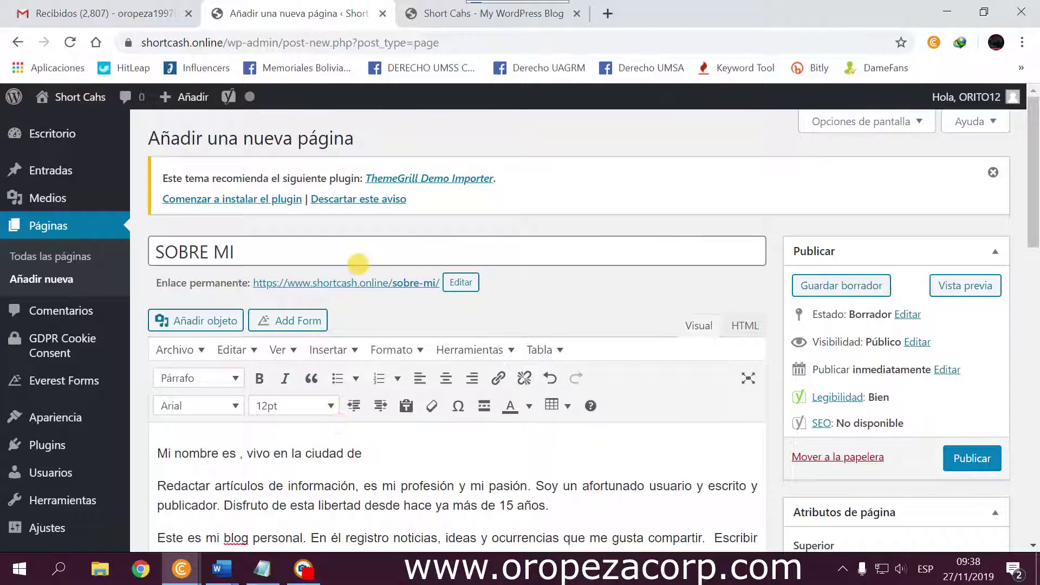
{"action": "scroll", "coordinate": [390, 264], "scroll_direction": "down", "scroll_amount": 5}
{"action": "scroll", "coordinate": [302, 343], "scroll_direction": "up", "scroll_amount": 3}
{"action": "left_click", "coordinate": [363, 372], "text": "shift"}
{"action": "left_click", "coordinate": [247, 404]}
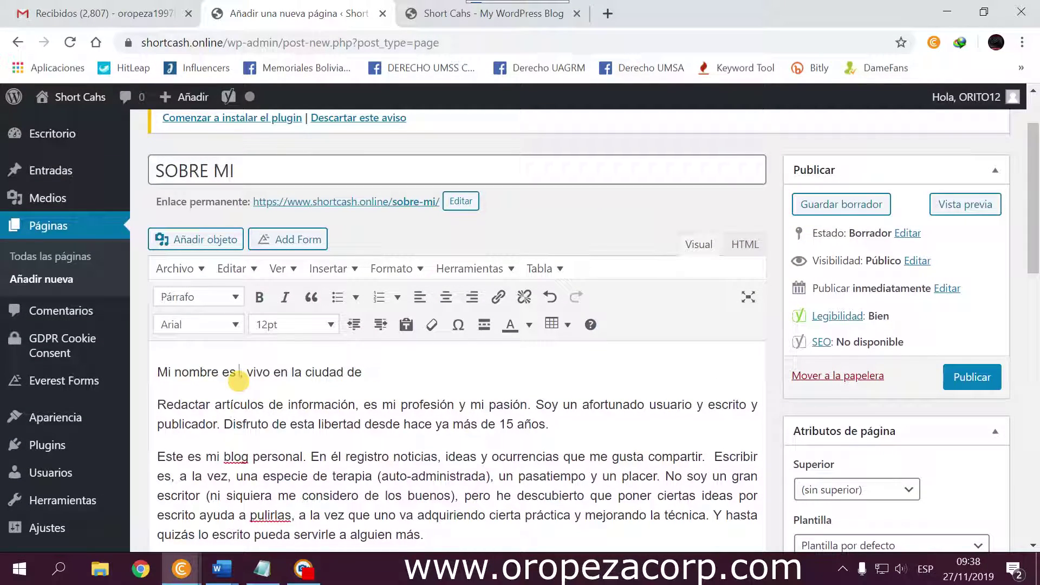
{"action": "type", "text": "iu"}
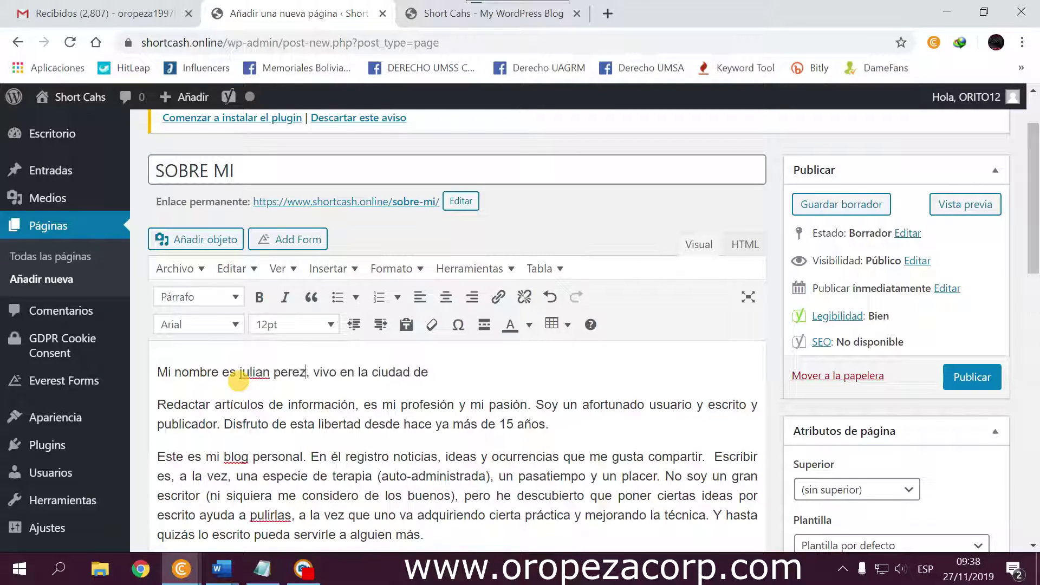
{"action": "left_click", "coordinate": [967, 373]}
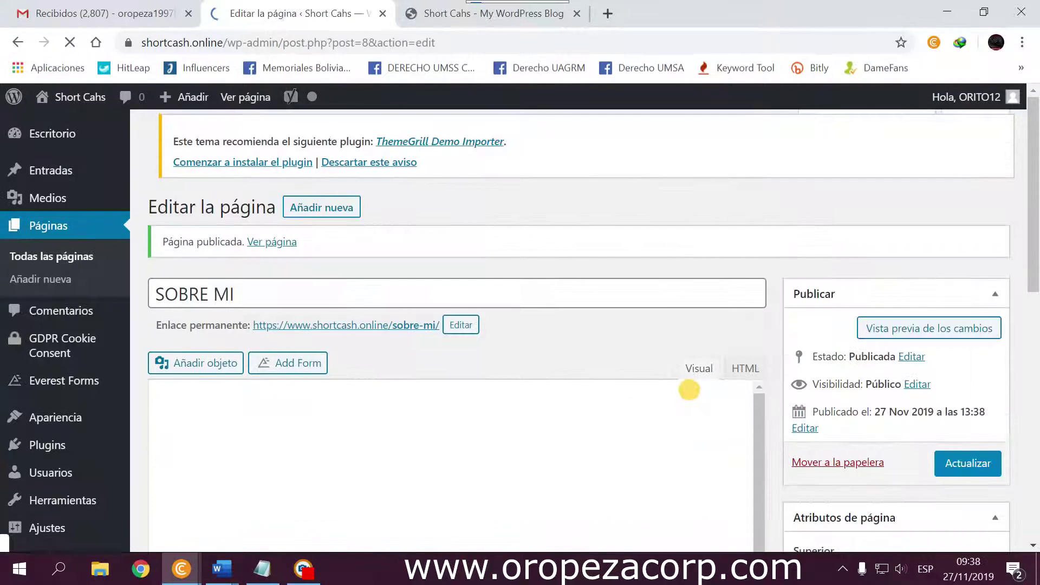
Start a new page titled "Contacto" with the text "Hola para ponerse en contacto conmigo rellene este formulario".
{"action": "scroll", "coordinate": [286, 319], "scroll_direction": "down", "scroll_amount": 3}
{"action": "scroll", "coordinate": [286, 323], "scroll_direction": "up", "scroll_amount": 6}
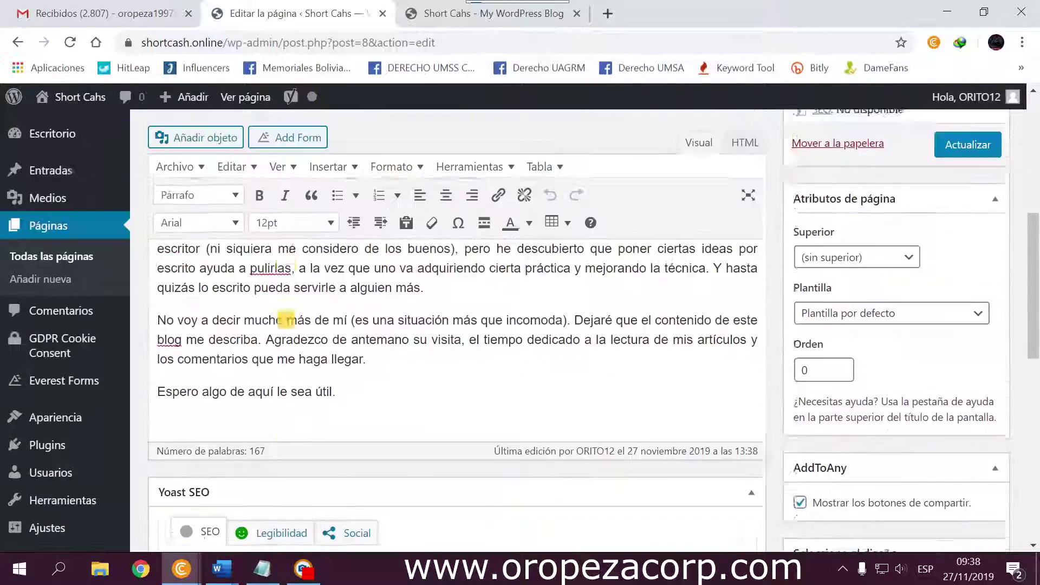
{"action": "scroll", "coordinate": [187, 312], "scroll_direction": "up", "scroll_amount": 2}
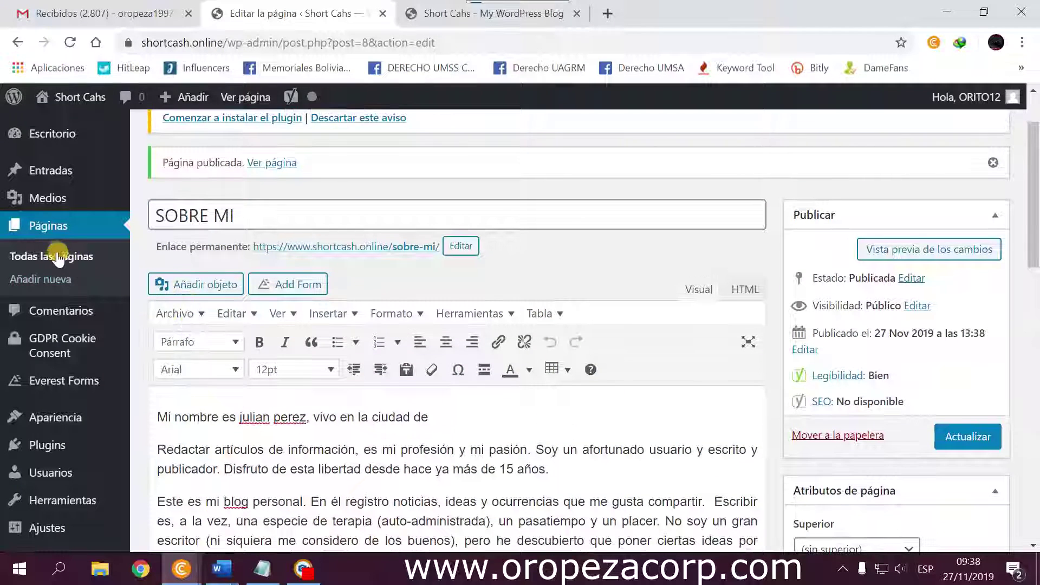
{"action": "left_click", "coordinate": [48, 285]}
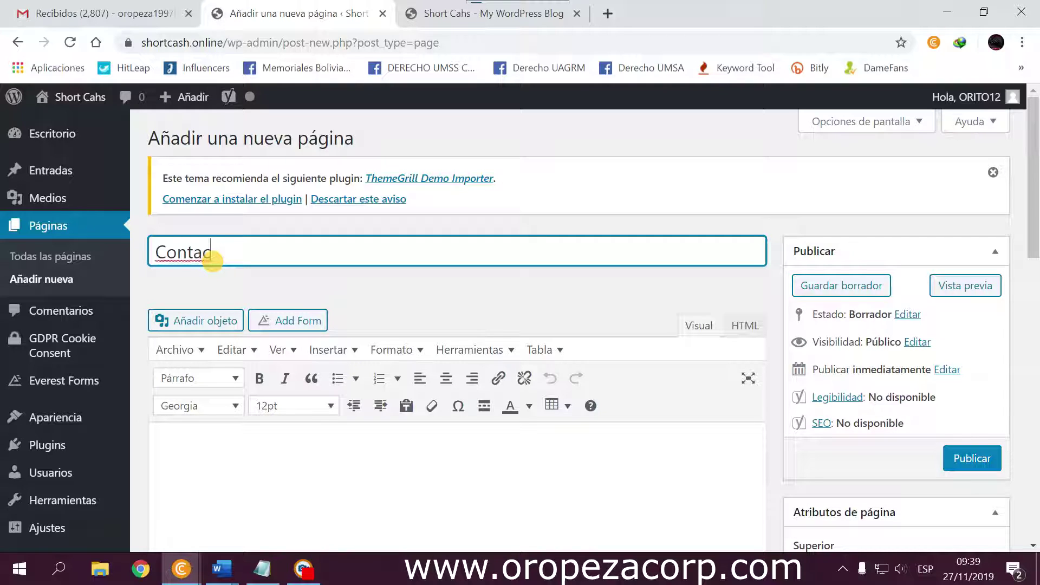
{"action": "scroll", "coordinate": [223, 432], "scroll_direction": "down", "scroll_amount": 2}
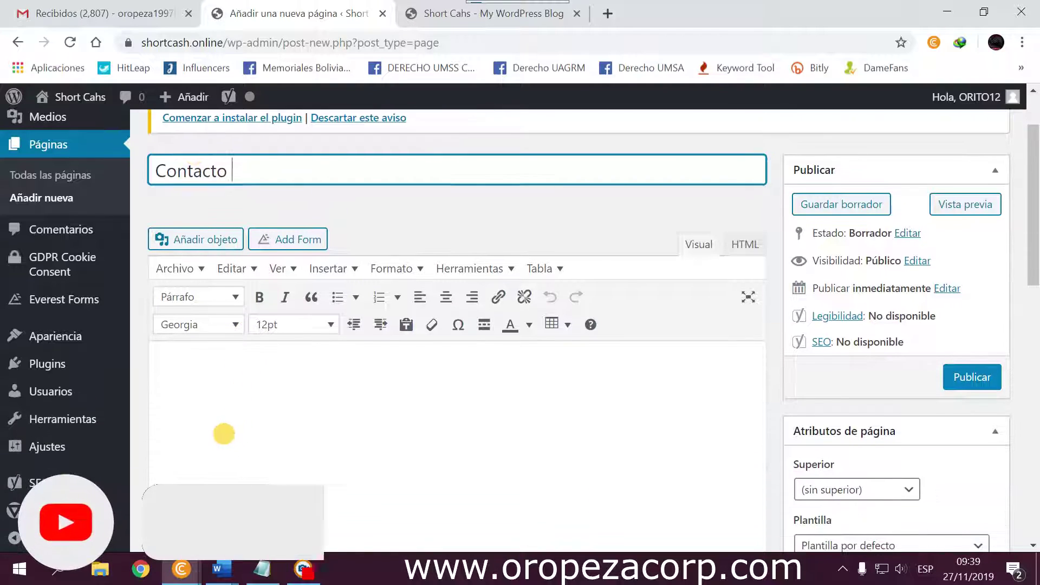
{"action": "left_click", "coordinate": [244, 394]}
{"action": "type", "text": "Hola"}
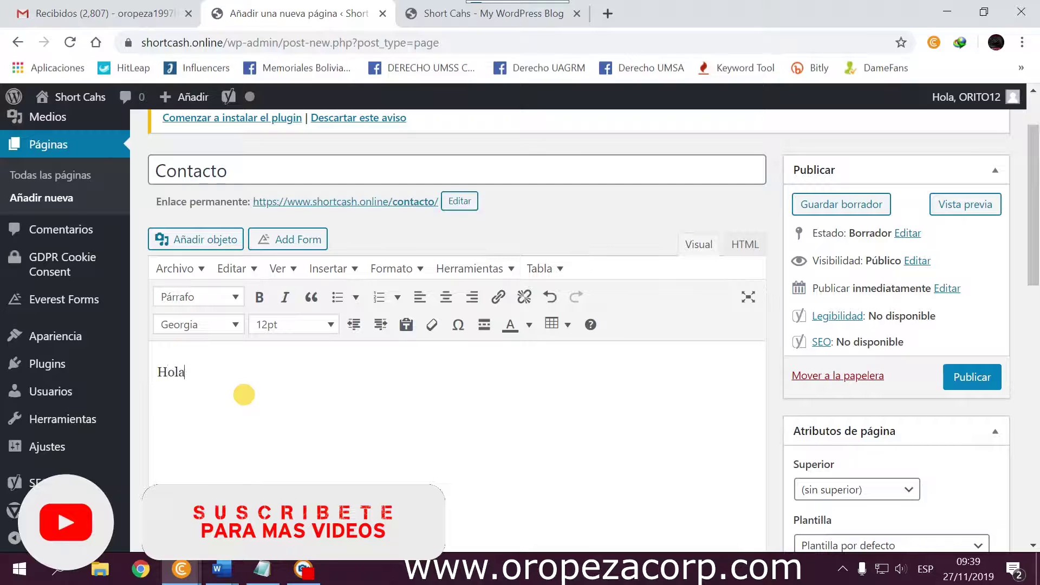
{"action": "type", "text": " para ponerse en contacto conmigo rellene este formulario"}
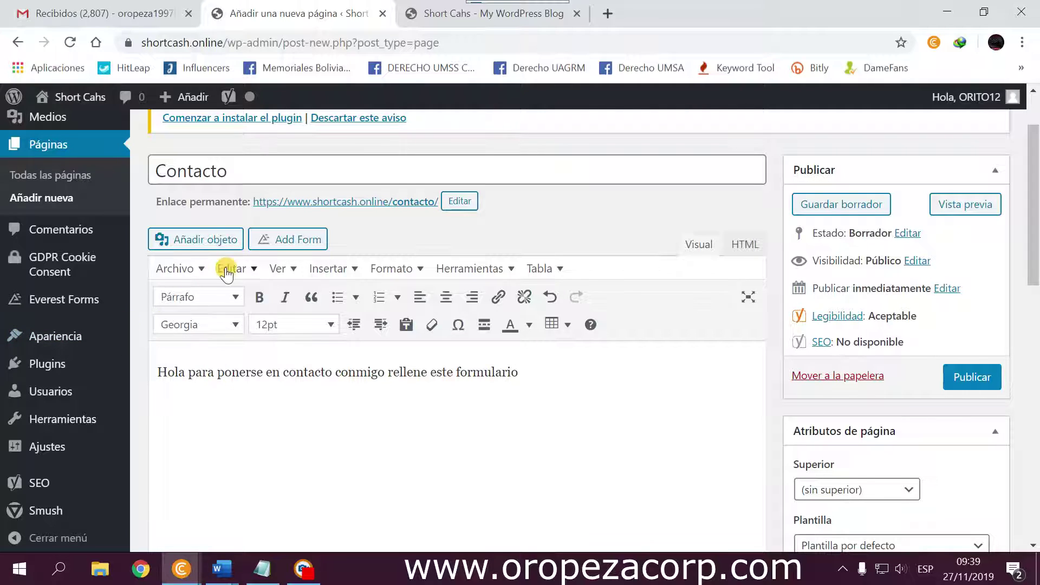
Show all Everest Forms forms in a separate browser tab and open "Contact Form" for editing.
{"action": "mouse_move", "coordinate": [48, 299]}
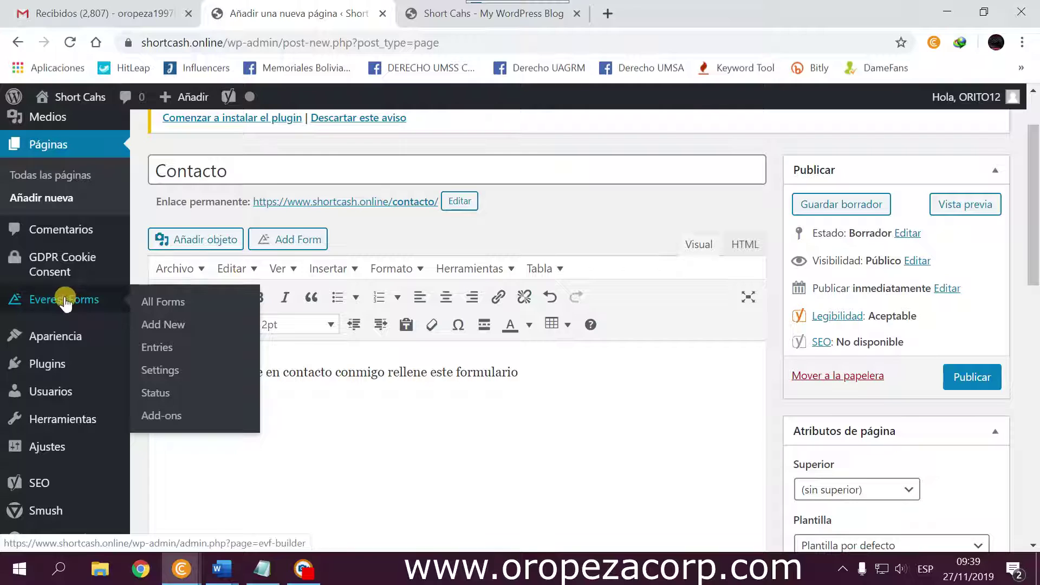
{"action": "right_click", "coordinate": [152, 308]}
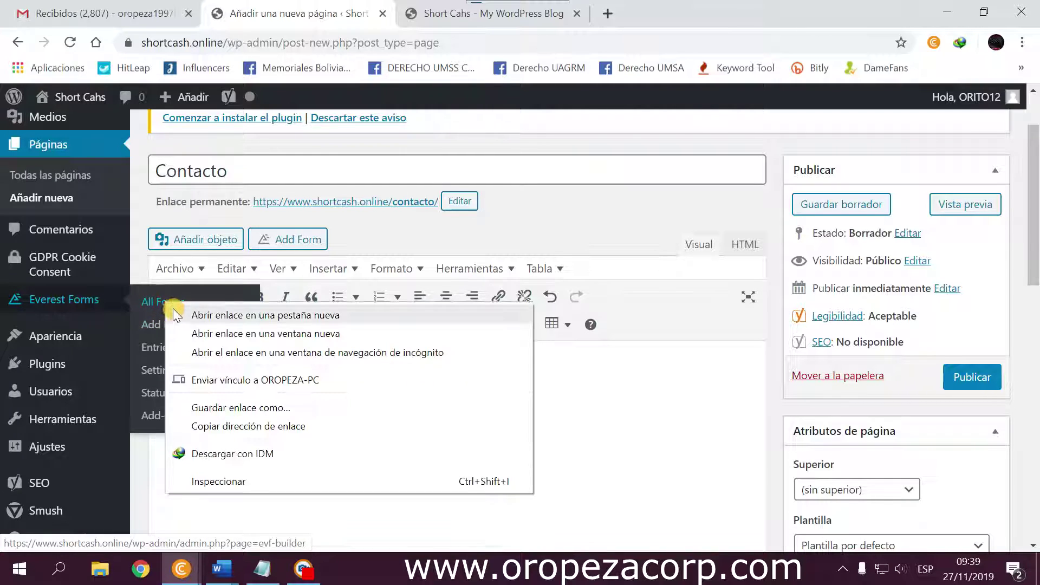
{"action": "left_click", "coordinate": [185, 309]}
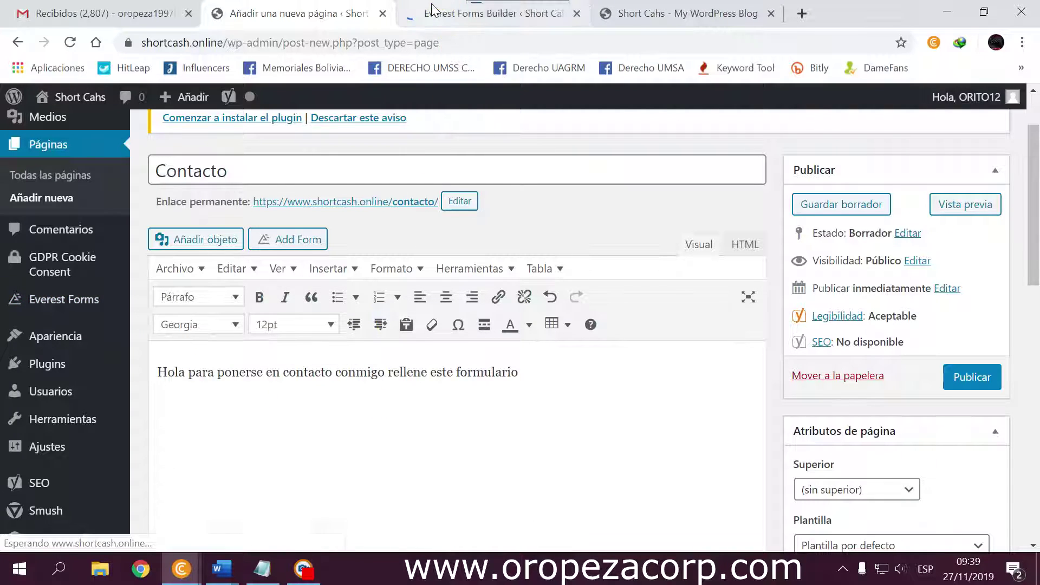
{"action": "left_click", "coordinate": [450, 13]}
{"action": "mouse_move", "coordinate": [396, 282]}
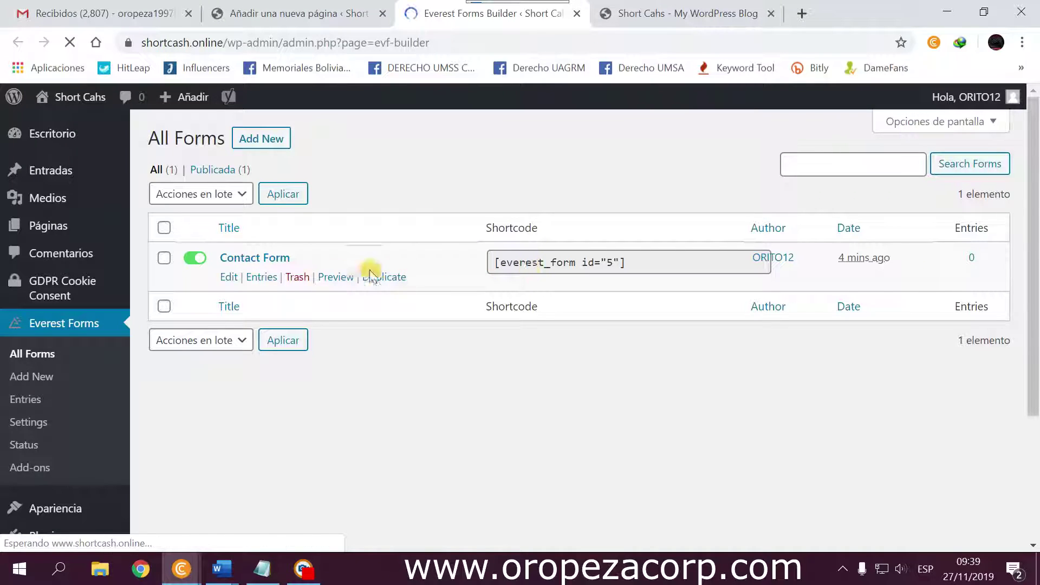
{"action": "left_click", "coordinate": [232, 279]}
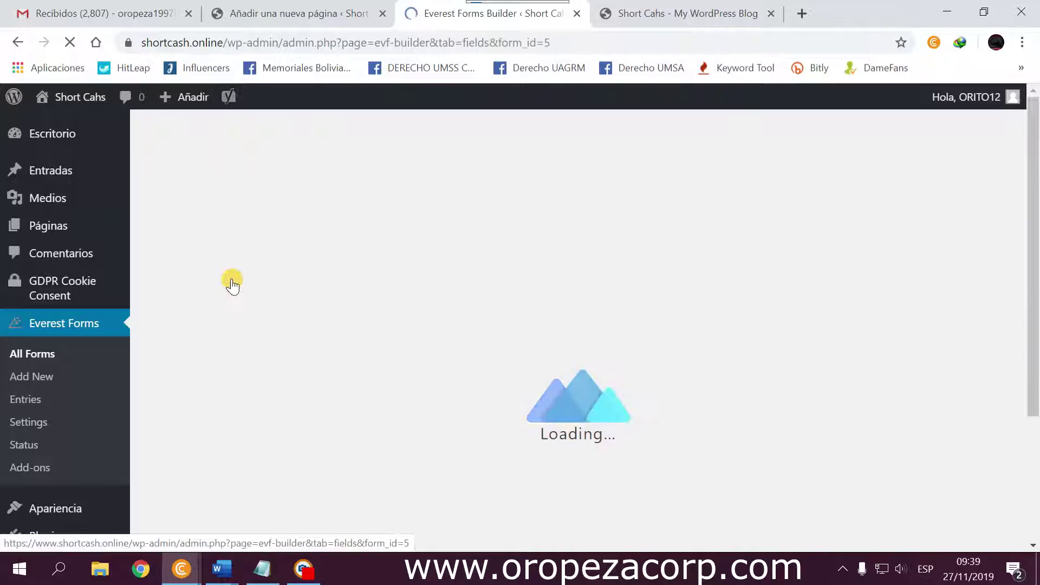
Examine the fields of the contact form and the field types that the form builder offers.
{"action": "scroll", "coordinate": [533, 327], "scroll_direction": "down", "scroll_amount": 3}
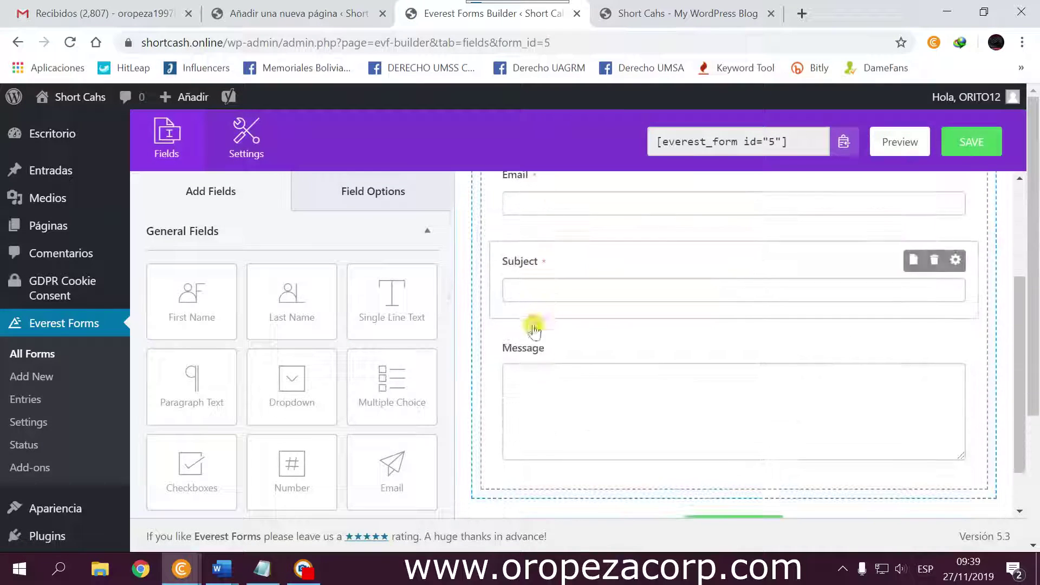
{"action": "scroll", "coordinate": [600, 412], "scroll_direction": "up", "scroll_amount": 5}
{"action": "scroll", "coordinate": [281, 339], "scroll_direction": "down", "scroll_amount": 5}
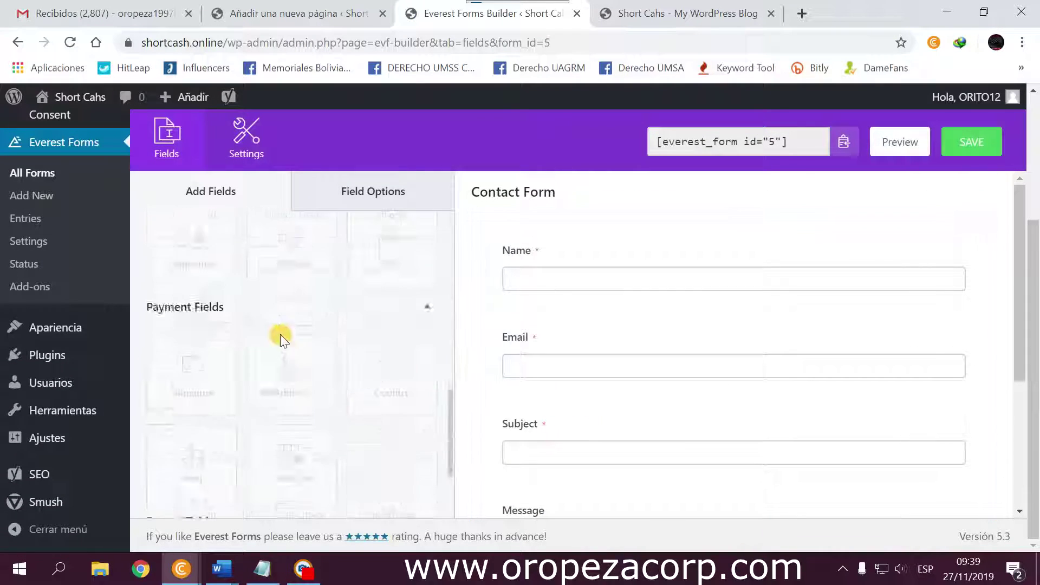
{"action": "scroll", "coordinate": [281, 339], "scroll_direction": "up", "scroll_amount": 3}
{"action": "scroll", "coordinate": [544, 402], "scroll_direction": "up", "scroll_amount": 3}
{"action": "scroll", "coordinate": [200, 258], "scroll_direction": "up", "scroll_amount": 2}
{"action": "scroll", "coordinate": [201, 257], "scroll_direction": "up", "scroll_amount": 4}
{"action": "scroll", "coordinate": [195, 379], "scroll_direction": "down", "scroll_amount": 2}
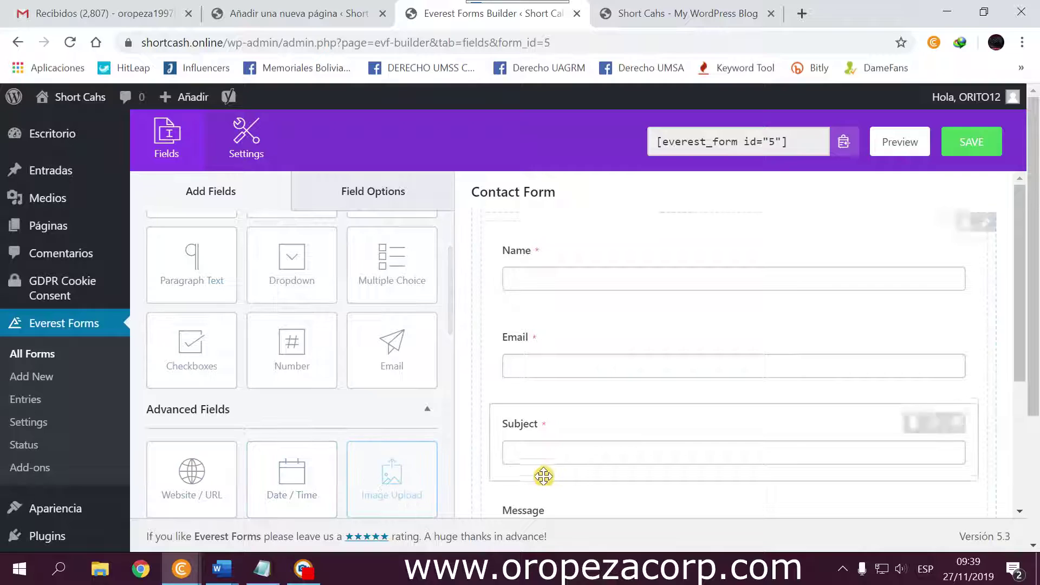
{"action": "scroll", "coordinate": [546, 476], "scroll_direction": "down", "scroll_amount": 3}
{"action": "scroll", "coordinate": [502, 434], "scroll_direction": "up", "scroll_amount": 3}
{"action": "scroll", "coordinate": [372, 352], "scroll_direction": "up", "scroll_amount": 2}
{"action": "scroll", "coordinate": [577, 286], "scroll_direction": "down", "scroll_amount": 1}
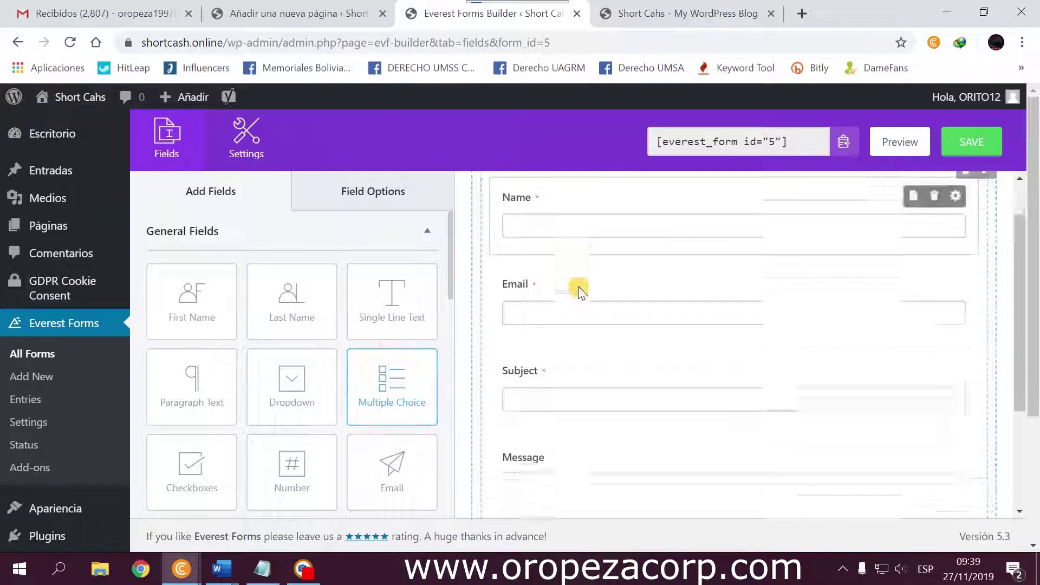
Copy the contact form's shortcode [everest_form id="5"] and insert it below the text in the HTML source of the Contacto page.
{"action": "scroll", "coordinate": [578, 286], "scroll_direction": "up", "scroll_amount": 1}
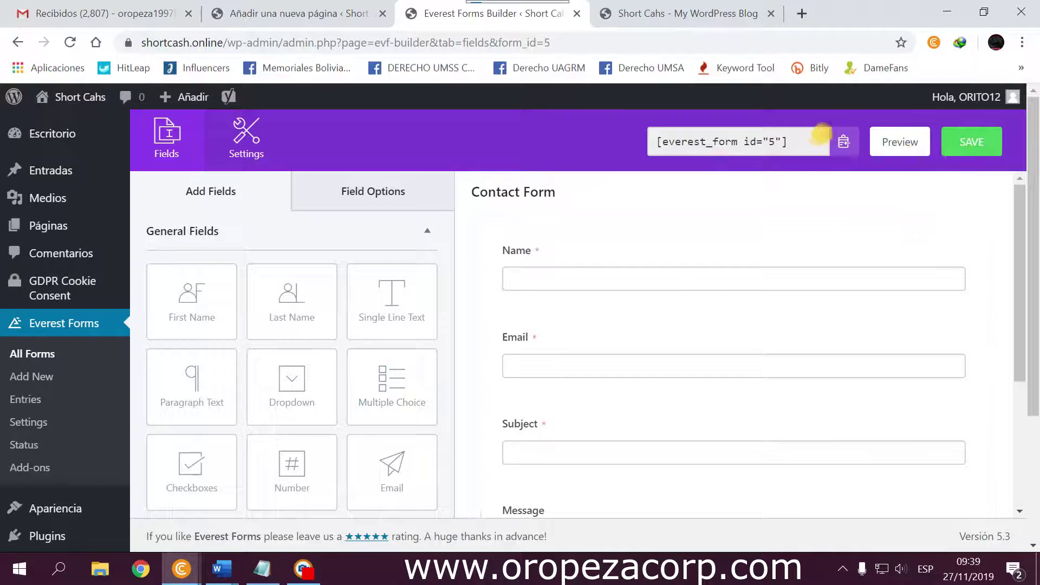
{"action": "left_click", "coordinate": [815, 136]}
{"action": "left_click", "coordinate": [794, 142]}
{"action": "key", "text": "ctrl+c"}
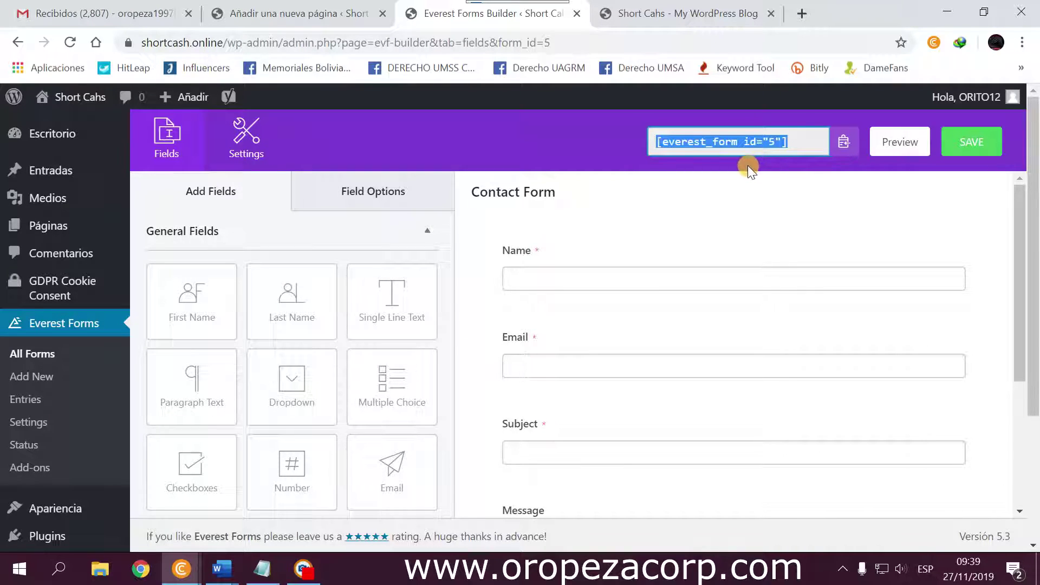
{"action": "left_click", "coordinate": [347, 14]}
{"action": "left_click", "coordinate": [365, 428]}
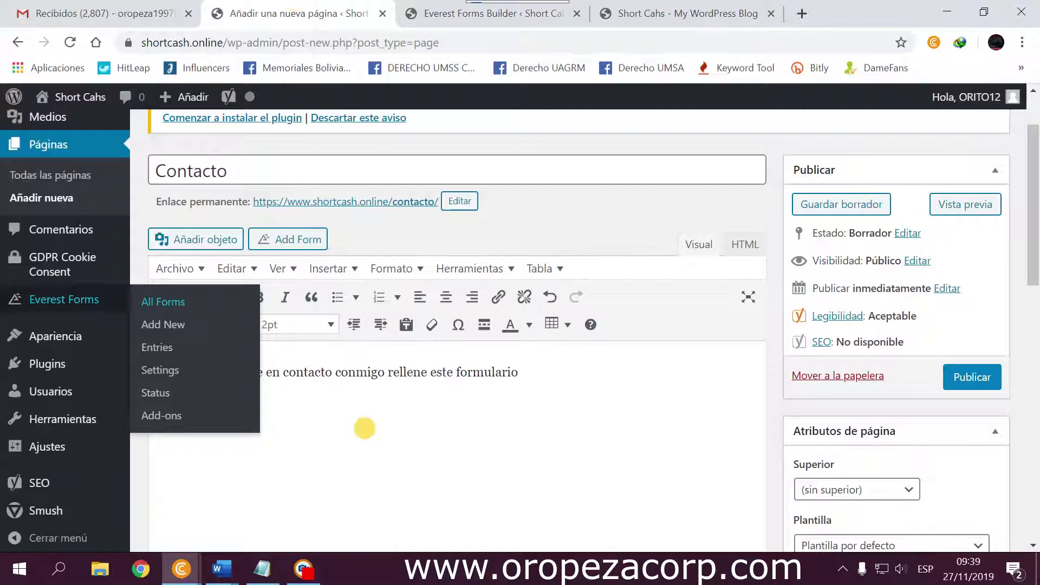
{"action": "left_click", "coordinate": [741, 247]}
{"action": "key", "text": "ctrl+v"}
{"action": "left_click", "coordinate": [439, 325]}
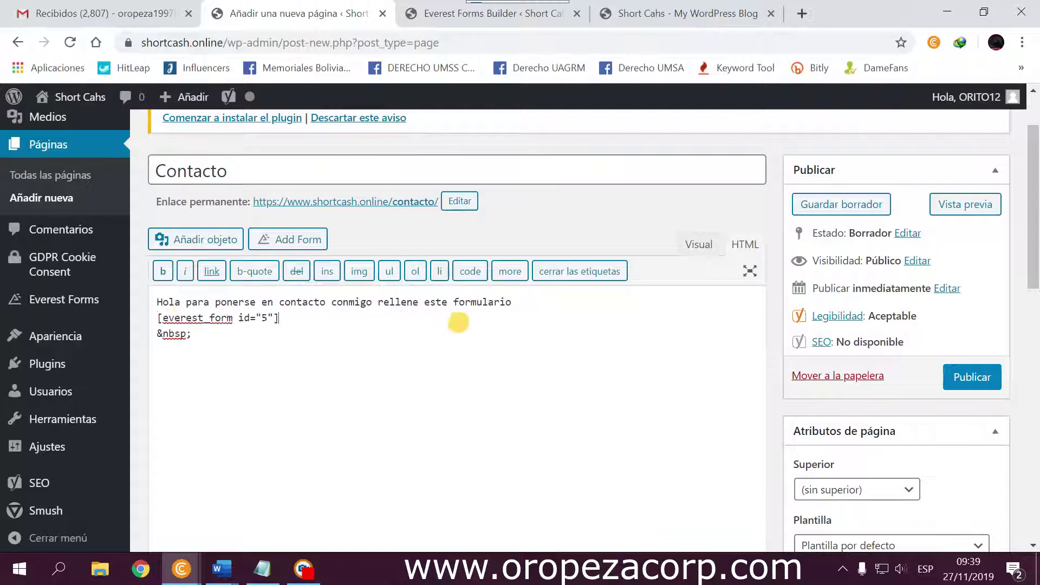
Return the Contacto page to the visual view and publish it, and save the contact form in the form builder.
{"action": "left_click", "coordinate": [686, 248]}
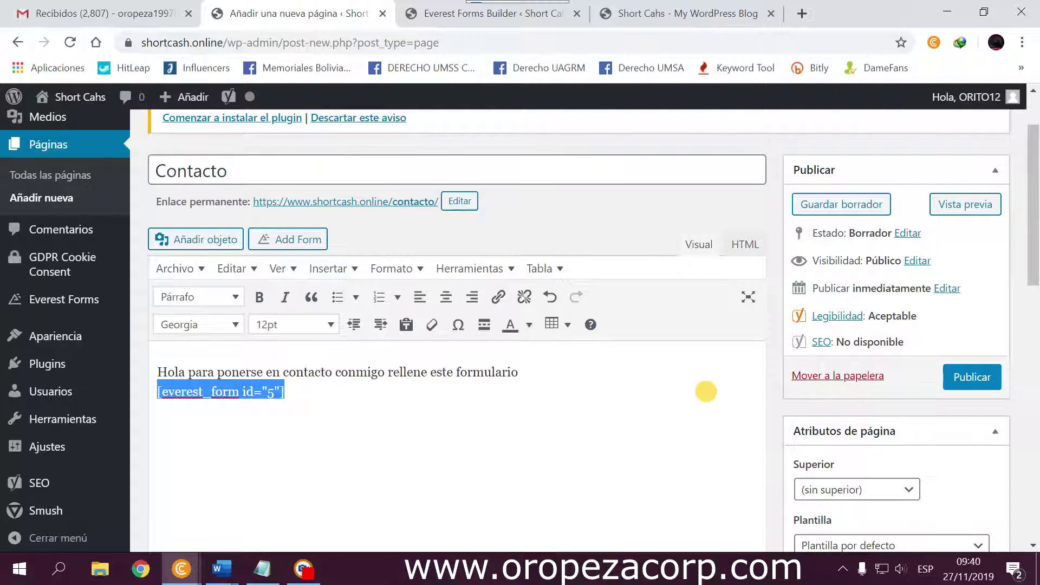
{"action": "left_click", "coordinate": [966, 381]}
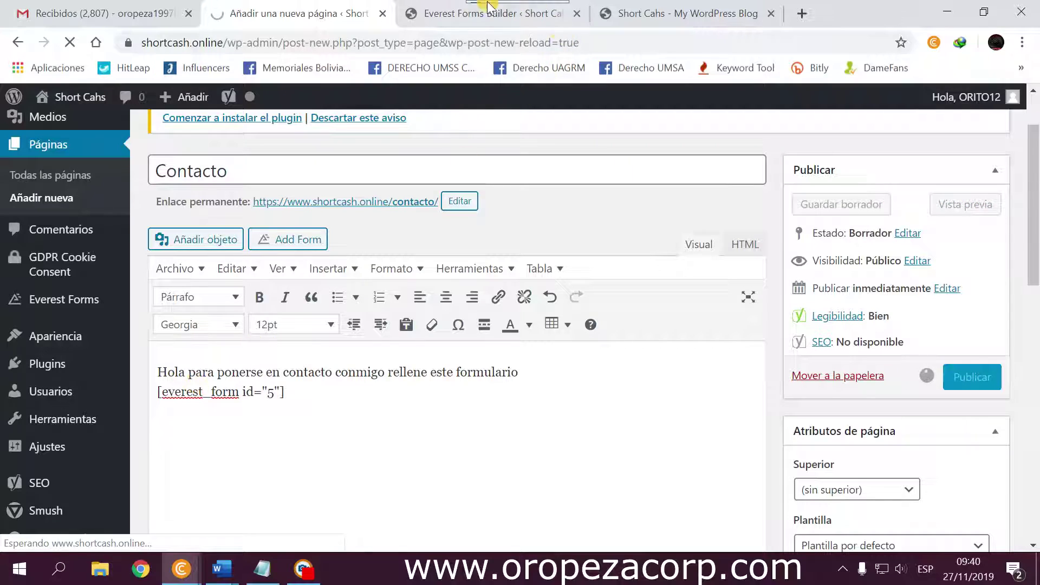
{"action": "left_click", "coordinate": [495, 8]}
{"action": "left_click", "coordinate": [971, 146]}
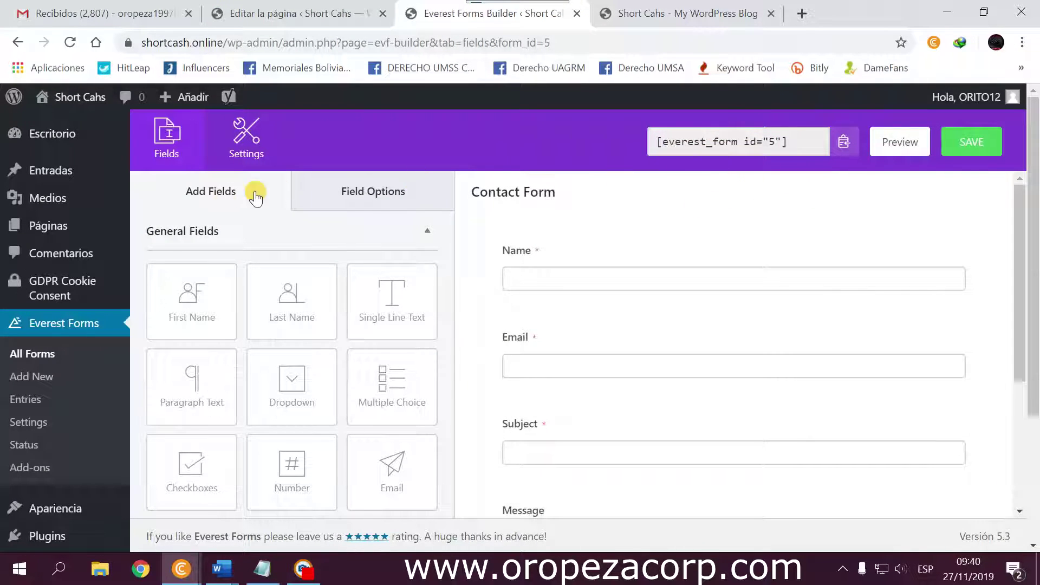
Open the published Contacto page in a separate browser tab and check how the form is displayed.
{"action": "left_click", "coordinate": [297, 13]}
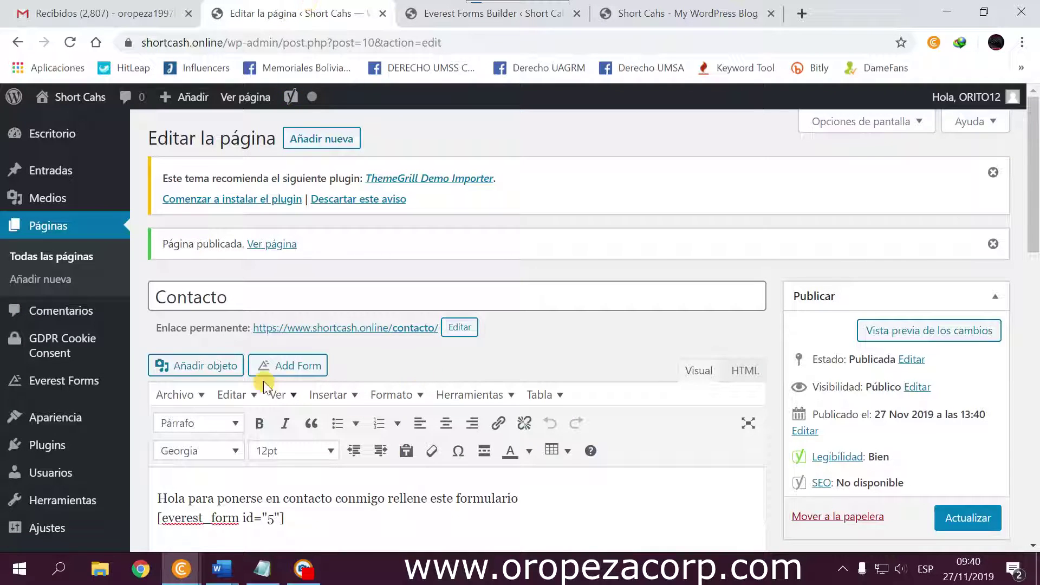
{"action": "right_click", "coordinate": [345, 330]}
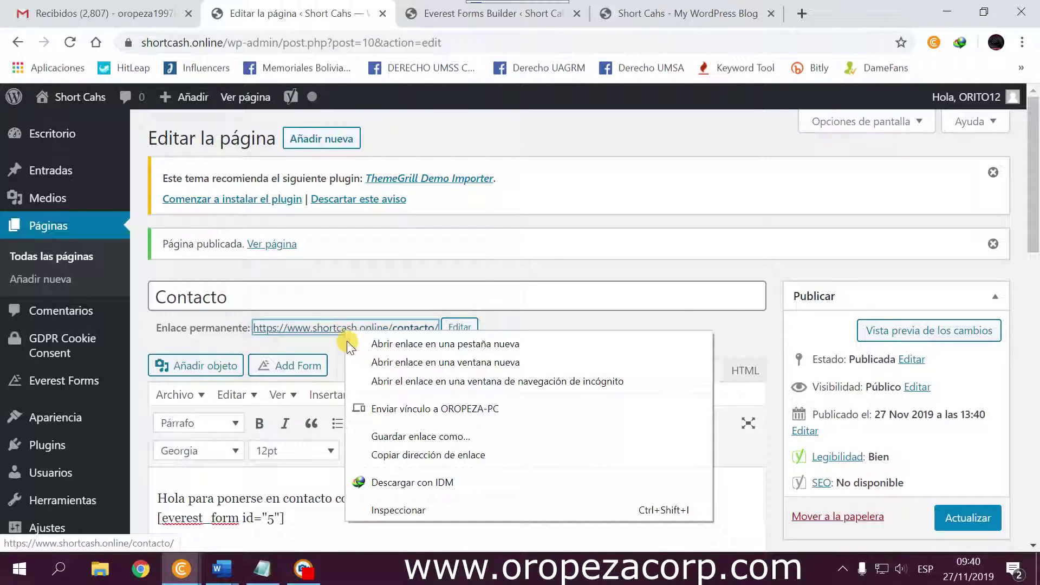
{"action": "left_click", "coordinate": [362, 345]}
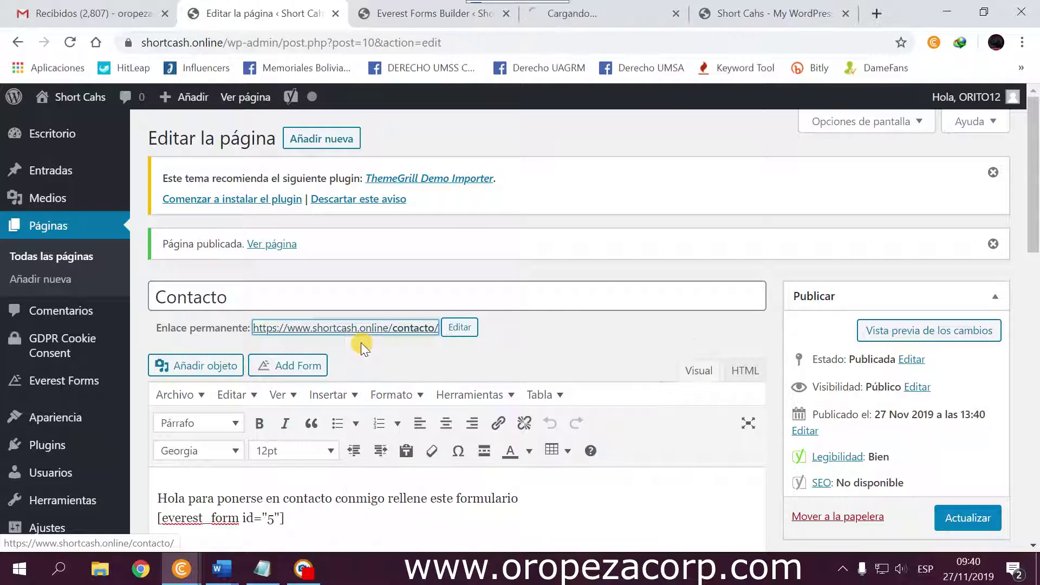
{"action": "left_click", "coordinate": [606, 19]}
{"action": "scroll", "coordinate": [352, 449], "scroll_direction": "down", "scroll_amount": 2}
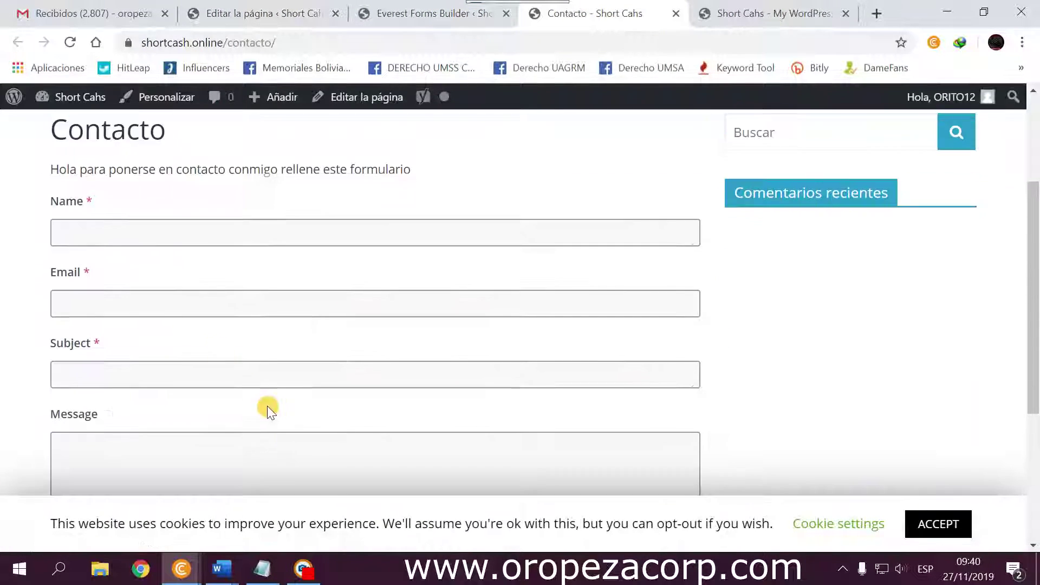
{"action": "scroll", "coordinate": [216, 379], "scroll_direction": "up", "scroll_amount": 4}
{"action": "scroll", "coordinate": [126, 353], "scroll_direction": "down", "scroll_amount": 1}
{"action": "scroll", "coordinate": [126, 353], "scroll_direction": "up", "scroll_amount": 1}
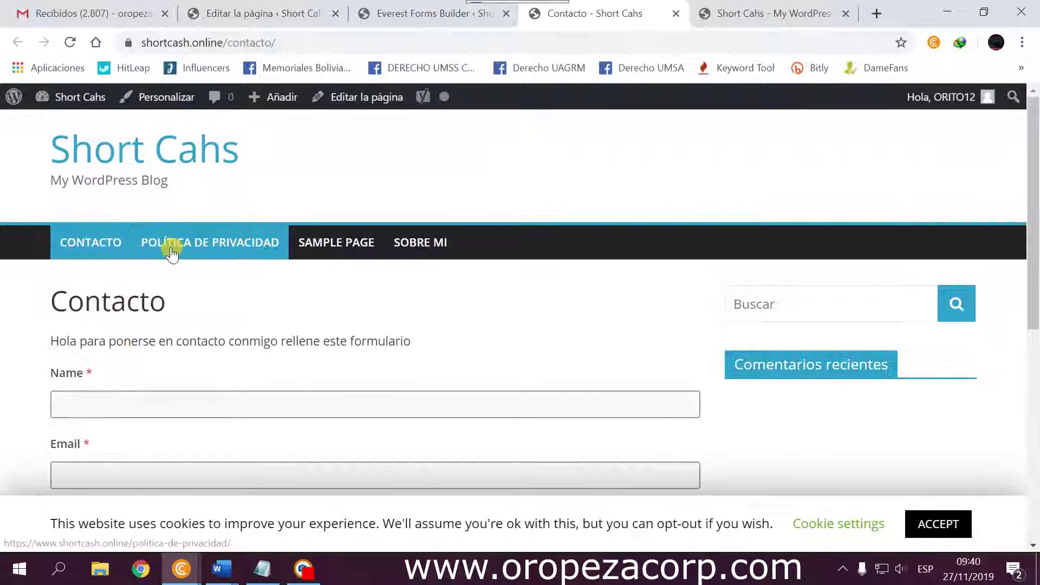
View the published about-me page on the site and look through its text.
{"action": "left_click", "coordinate": [433, 246]}
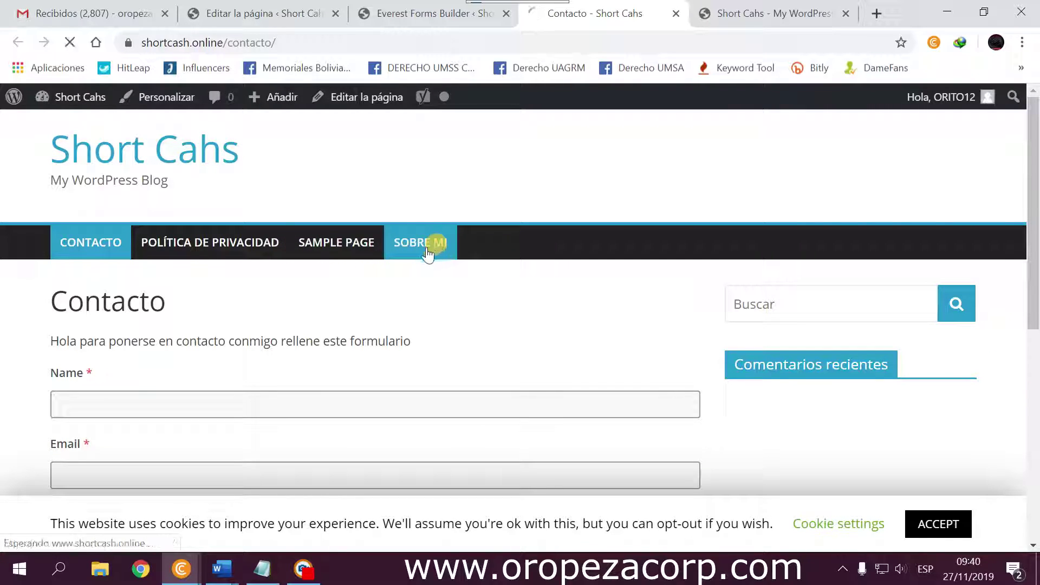
{"action": "scroll", "coordinate": [401, 282], "scroll_direction": "down", "scroll_amount": 5}
{"action": "scroll", "coordinate": [350, 269], "scroll_direction": "up", "scroll_amount": 5}
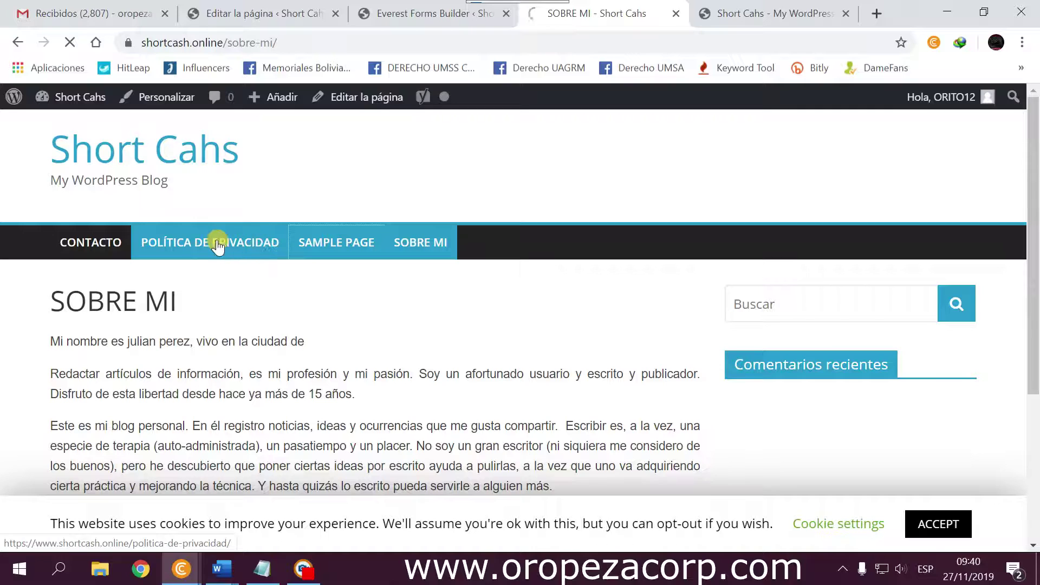
Accept the cookie notice on the published privacy policy page and look through the policy's sections.
{"action": "left_click", "coordinate": [218, 246]}
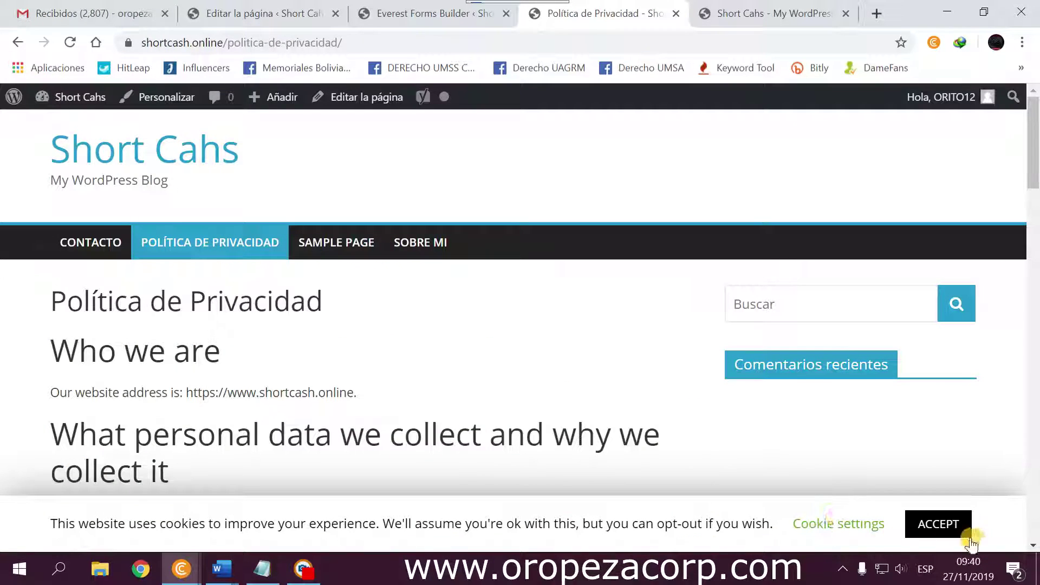
{"action": "left_click", "coordinate": [945, 534]}
{"action": "left_click", "coordinate": [901, 538]}
{"action": "left_click", "coordinate": [948, 524]}
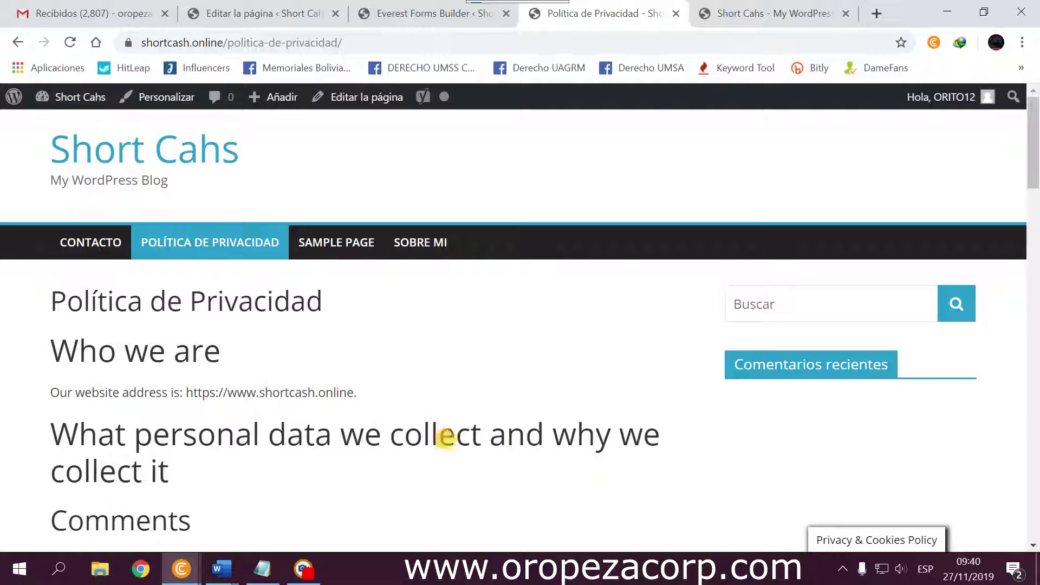
{"action": "scroll", "coordinate": [470, 440], "scroll_direction": "down", "scroll_amount": 11}
{"action": "scroll", "coordinate": [464, 455], "scroll_direction": "up", "scroll_amount": 12}
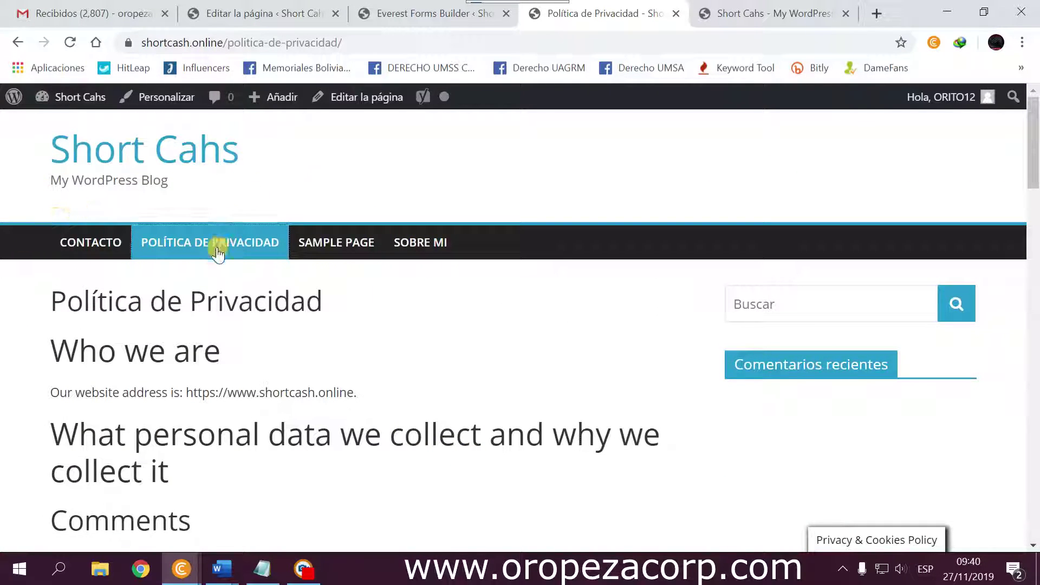
Look through the published Sample Page and check the site's home page.
{"action": "left_click", "coordinate": [343, 254]}
{"action": "scroll", "coordinate": [336, 279], "scroll_direction": "down", "scroll_amount": 3}
{"action": "scroll", "coordinate": [333, 277], "scroll_direction": "up", "scroll_amount": 3}
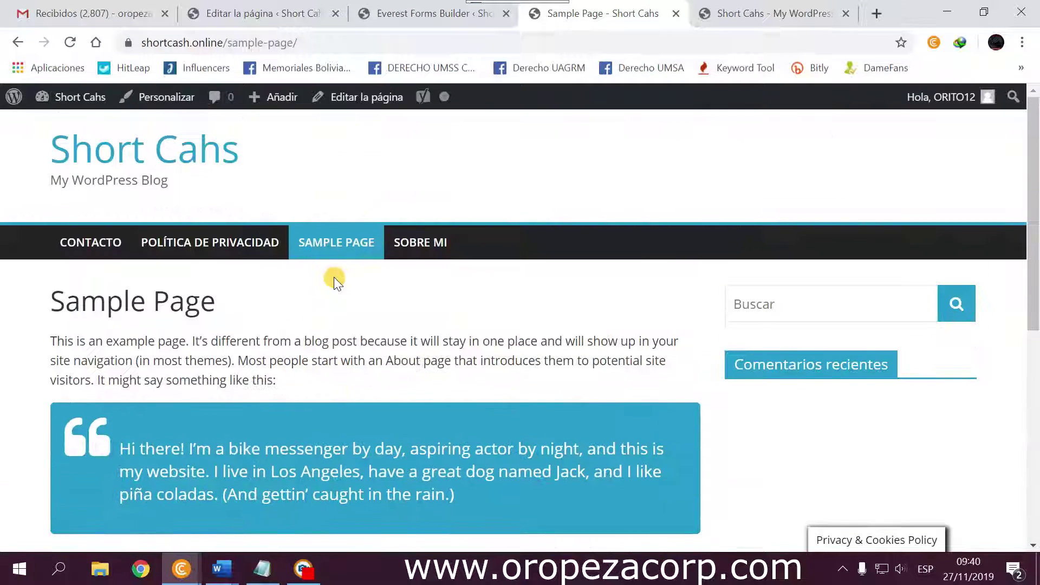
{"action": "left_click", "coordinate": [110, 159]}
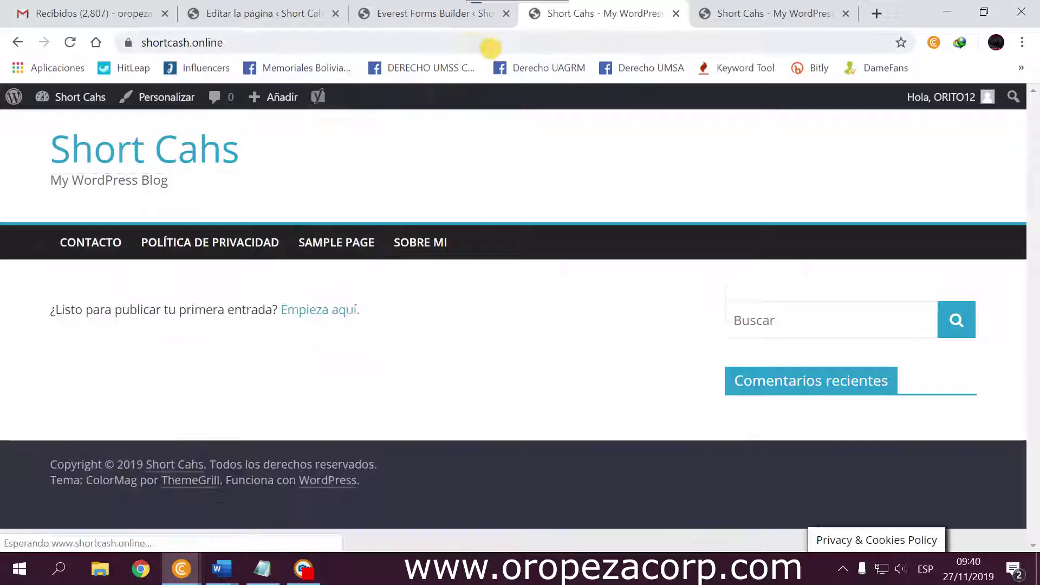
{"action": "left_click", "coordinate": [420, 21]}
{"action": "left_click", "coordinate": [622, 22]}
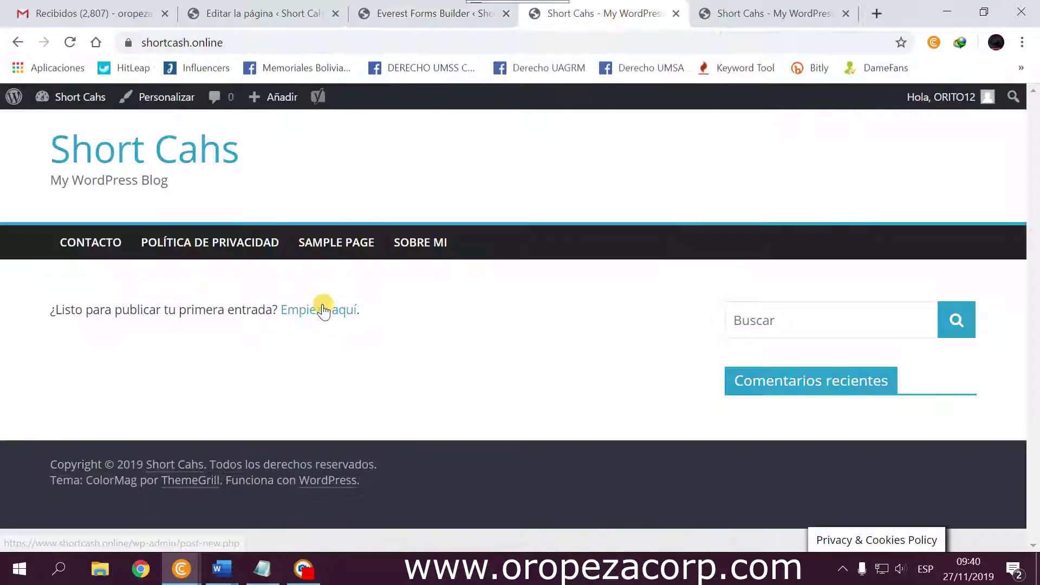
Reopen the published privacy policy page and examine the social sharing options at its end.
{"action": "left_click", "coordinate": [231, 247]}
{"action": "scroll", "coordinate": [202, 298], "scroll_direction": "down", "scroll_amount": 20}
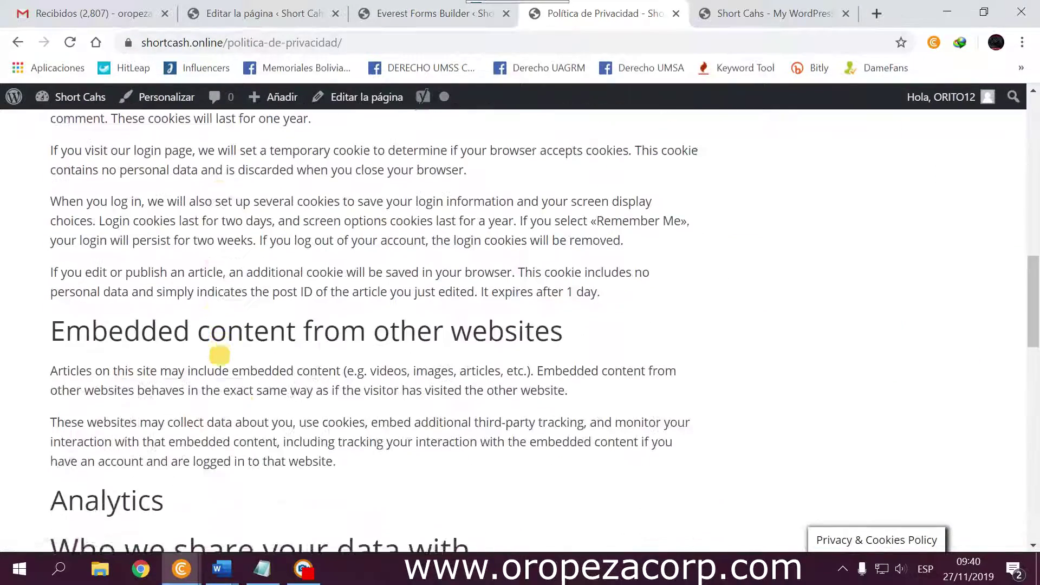
{"action": "mouse_move", "coordinate": [157, 399]}
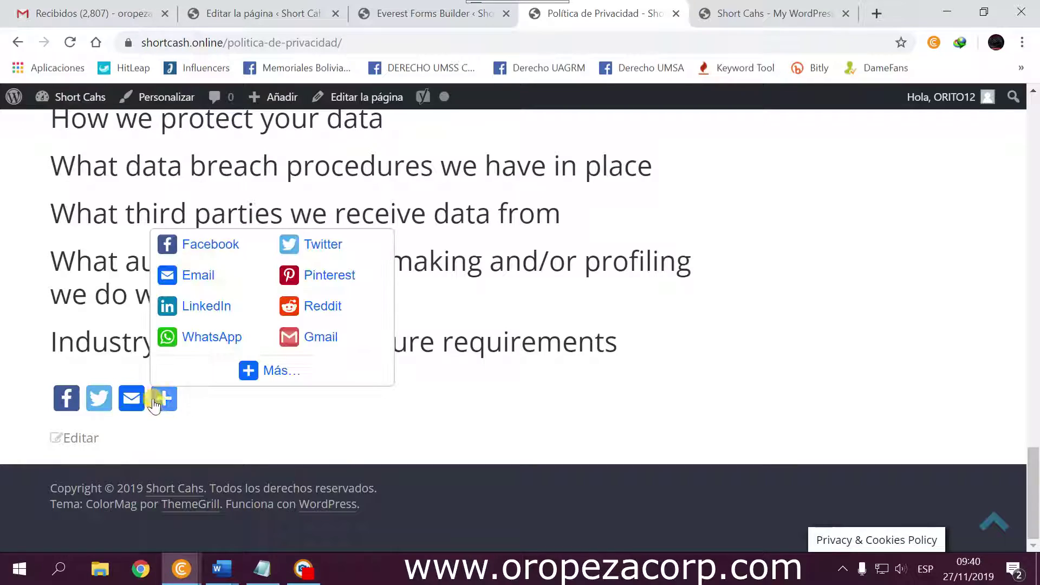
{"action": "scroll", "coordinate": [234, 484], "scroll_direction": "up", "scroll_amount": 20}
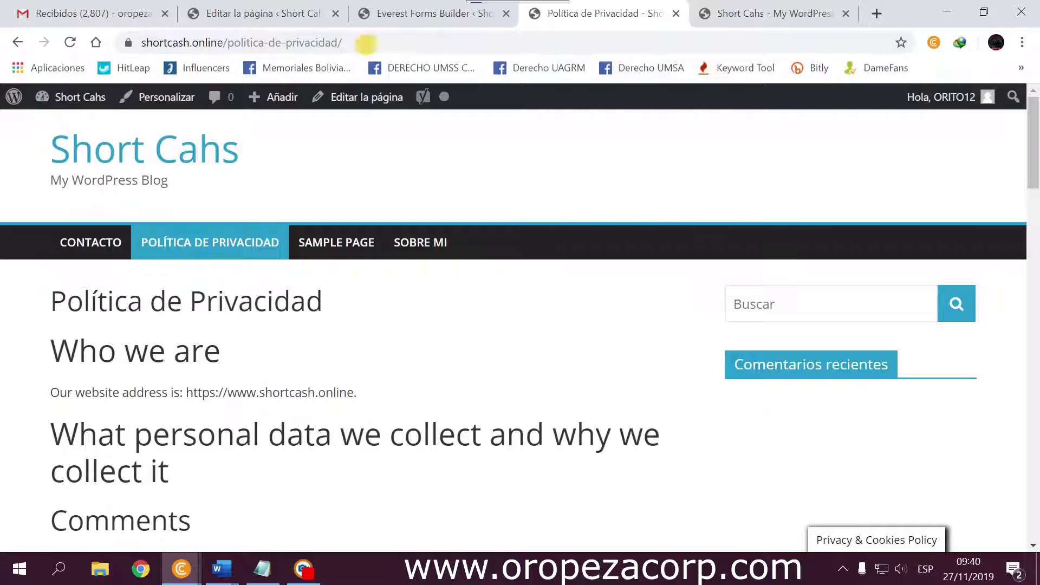
{"action": "left_click", "coordinate": [416, 7]}
{"action": "left_click", "coordinate": [599, 10]}
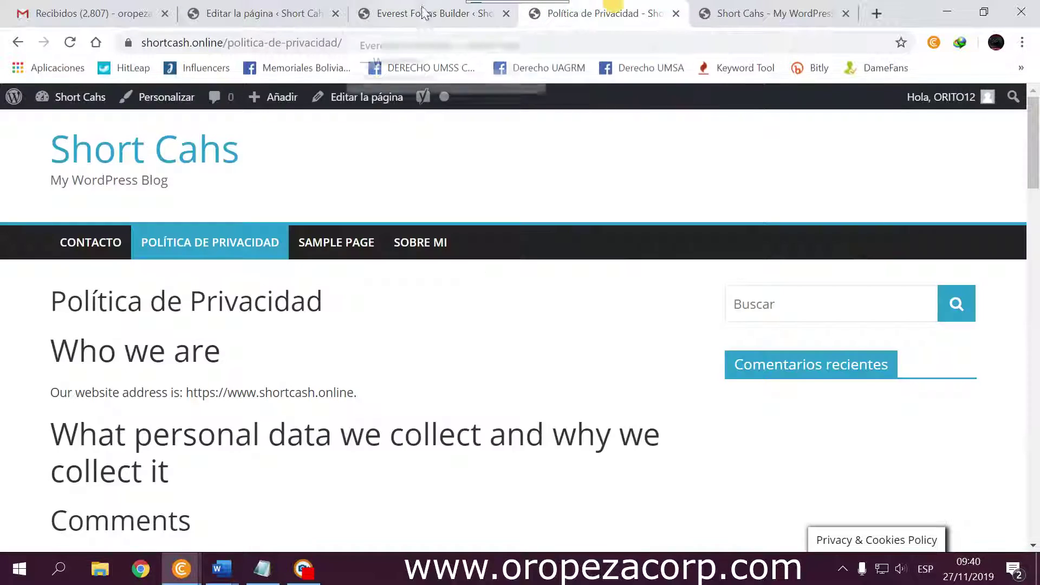
Start a new post from the site's list of entries, ready for writing in its body.
{"action": "left_click", "coordinate": [417, 8]}
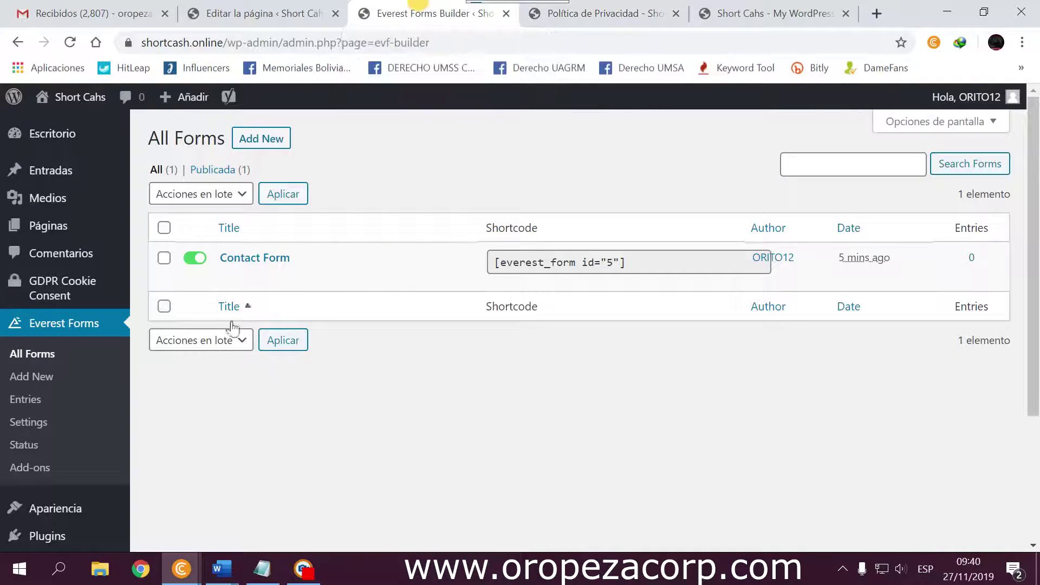
{"action": "left_click", "coordinate": [61, 171]}
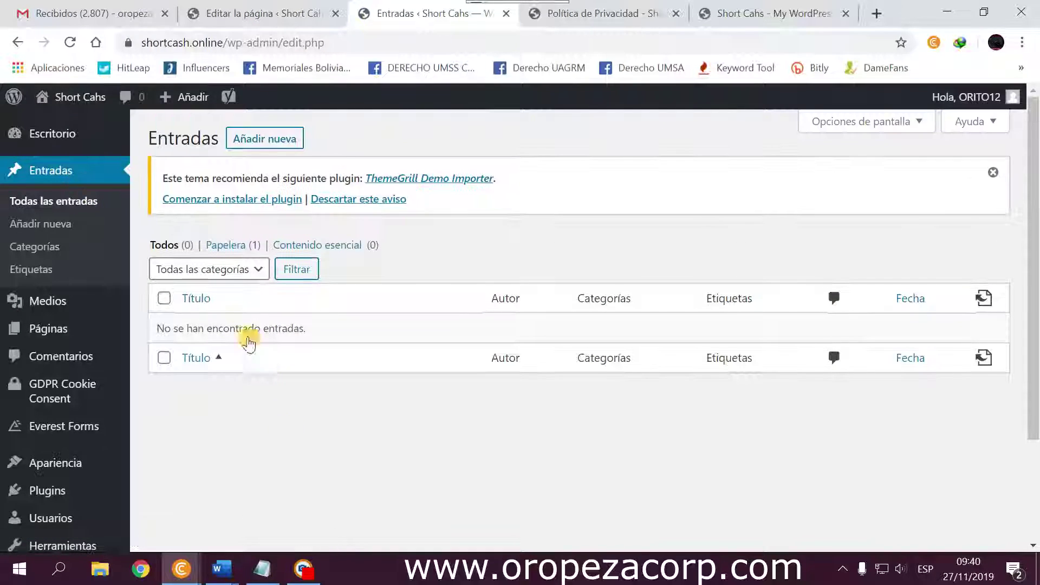
{"action": "left_click", "coordinate": [286, 142]}
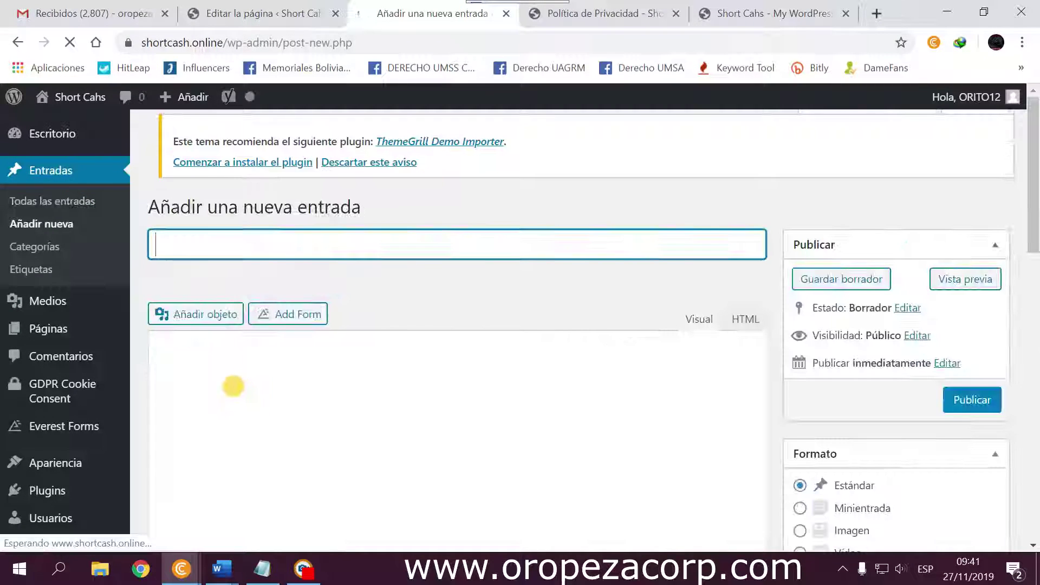
{"action": "left_click", "coordinate": [234, 380]}
{"action": "left_click", "coordinate": [202, 476]}
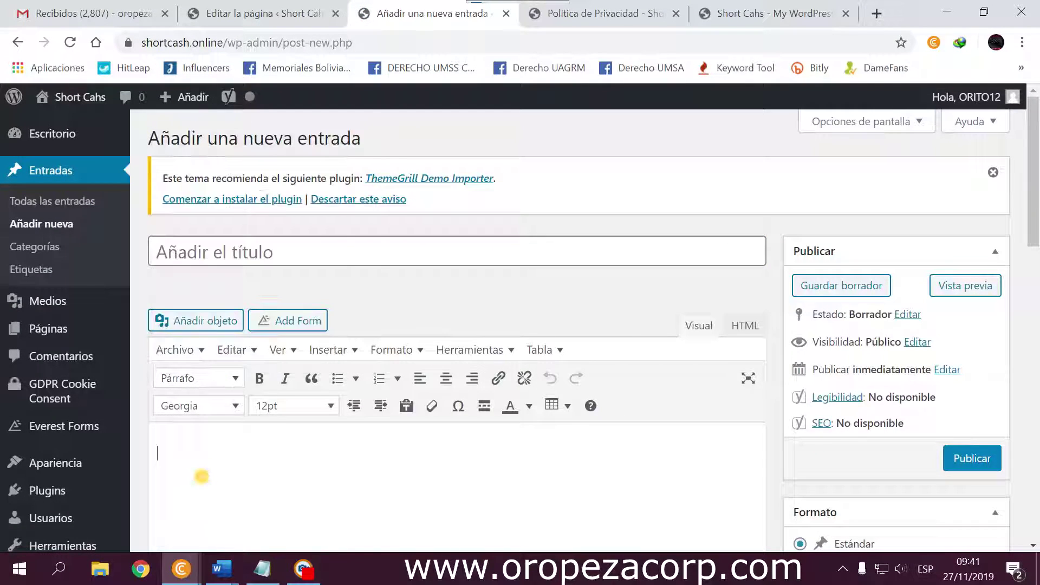
Copy the entire credit scam article from the open Word document into the new post's body and look it over.
{"action": "mouse_move", "coordinate": [222, 569]}
{"action": "left_click", "coordinate": [174, 536]}
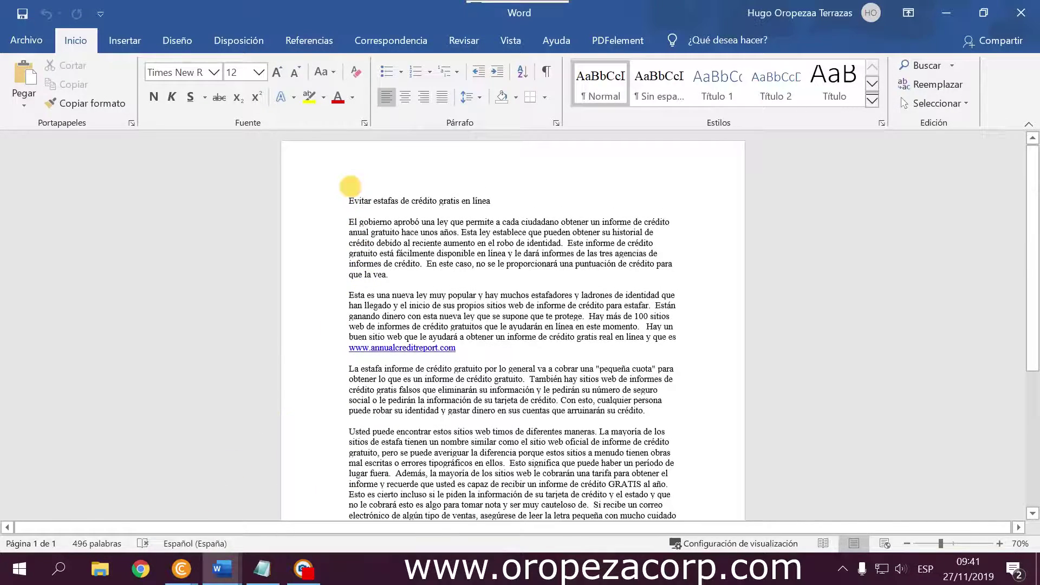
{"action": "key", "text": "ctrl+a"}
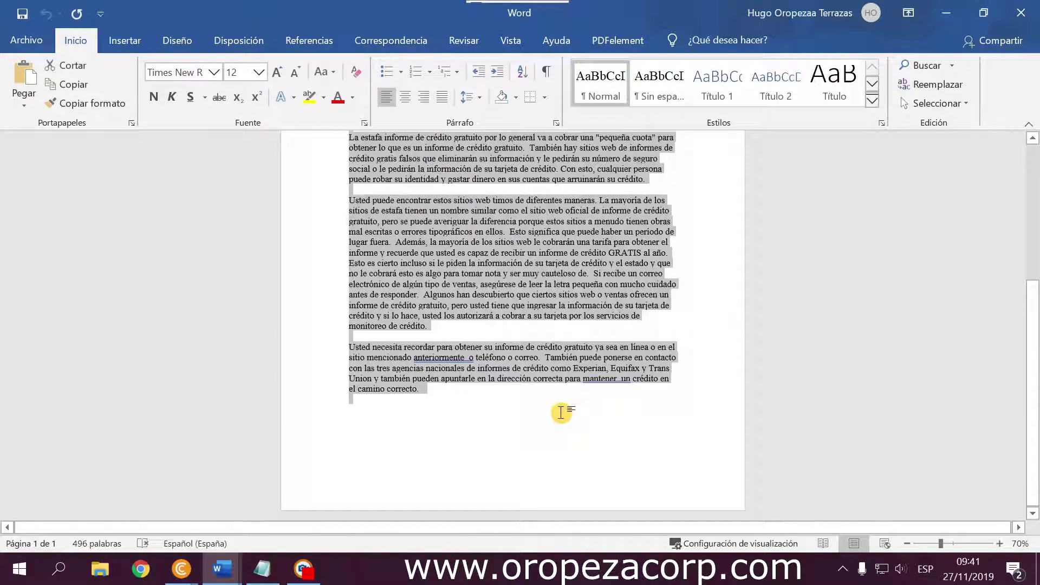
{"action": "key", "text": "ctrl+c"}
{"action": "mouse_move", "coordinate": [141, 569]}
{"action": "left_click", "coordinate": [81, 504]}
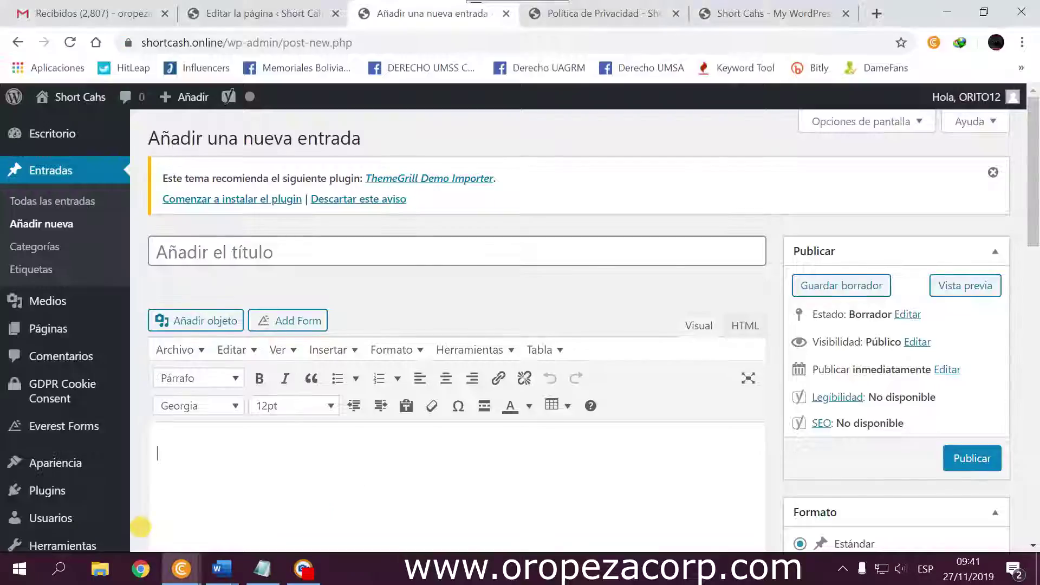
{"action": "key", "text": "ctrl+v"}
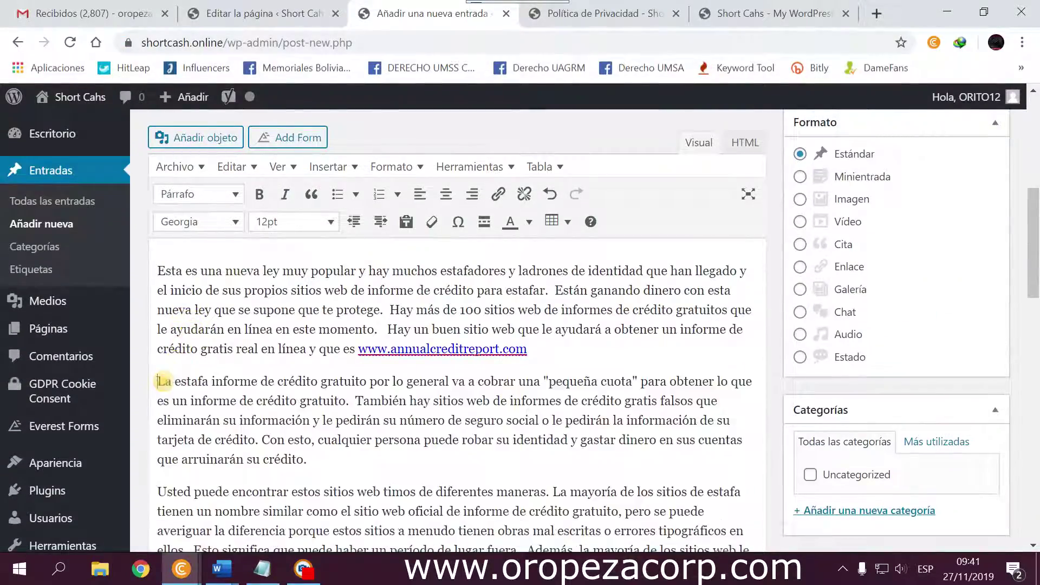
{"action": "scroll", "coordinate": [178, 417], "scroll_direction": "down", "scroll_amount": 5}
{"action": "scroll", "coordinate": [162, 312], "scroll_direction": "up", "scroll_amount": 10}
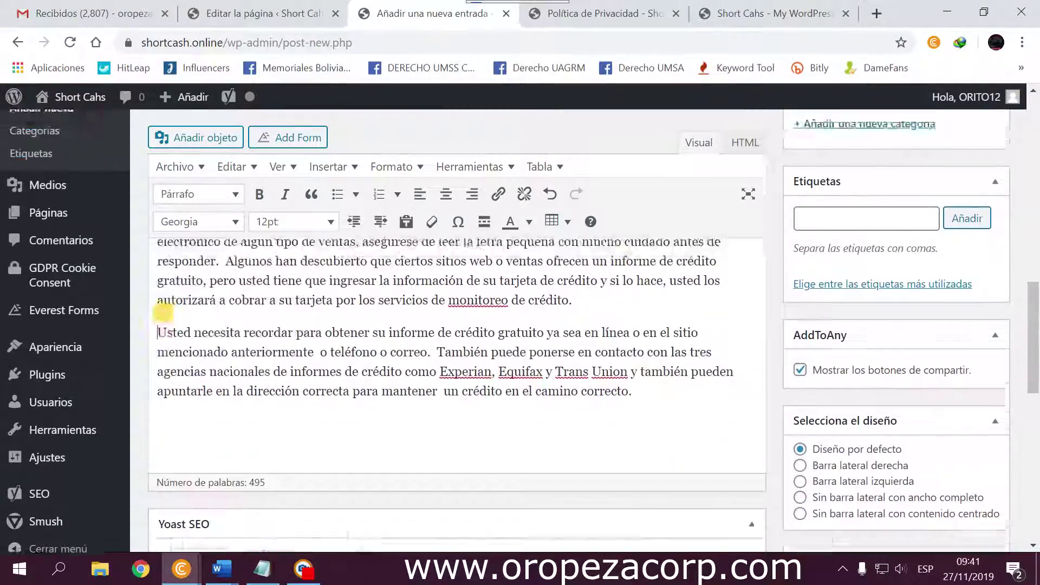
Restore the deleted letter in "gobierno" and remove the blank line below the article's opening heading line.
{"action": "scroll", "coordinate": [158, 401], "scroll_direction": "up", "scroll_amount": 4}
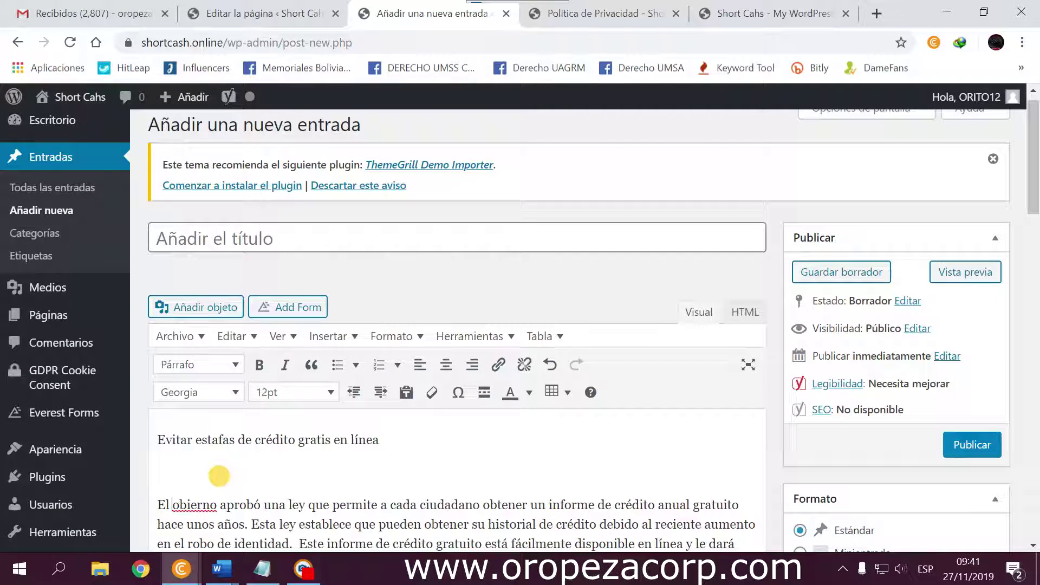
{"action": "key", "text": "ctrl+z"}
{"action": "key", "text": "BackSpace"}
Copy the opening heading line of the body, "Evitar estafas de crédito gratis en línea", into the post's title.
{"action": "left_click_drag", "start_coordinate": [379, 440], "coordinate": [147, 428]}
{"action": "left_click", "coordinate": [267, 225]}
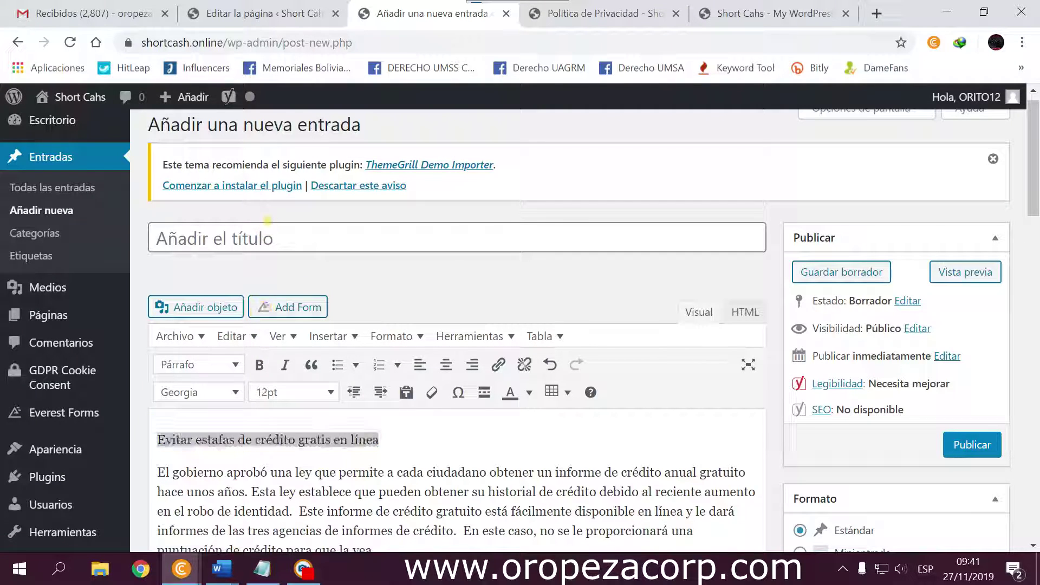
{"action": "key", "text": "ctrl+v"}
{"action": "left_click", "coordinate": [445, 282]}
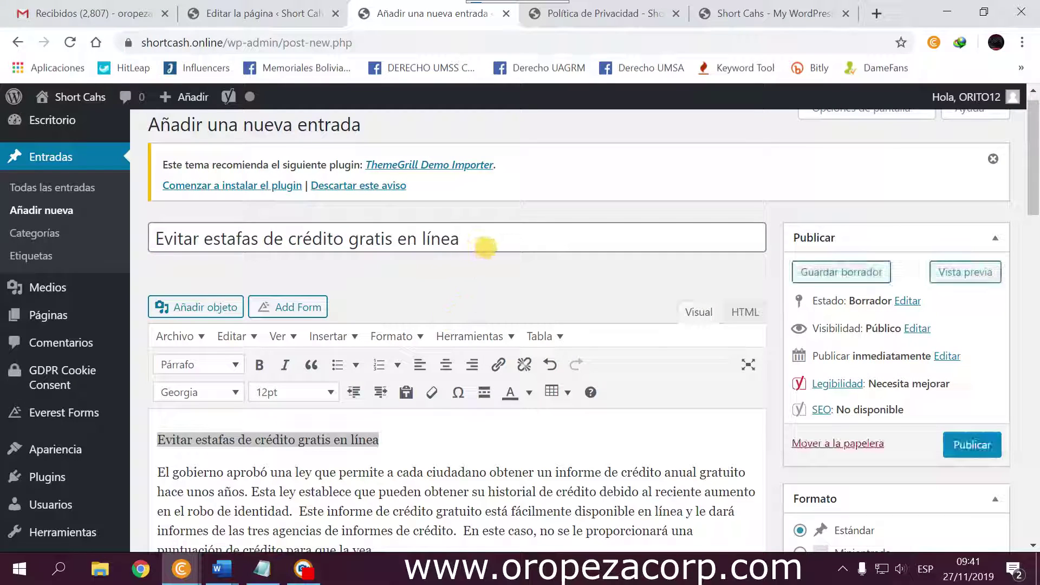
{"action": "triple_click", "coordinate": [476, 246]}
{"action": "left_click", "coordinate": [536, 316]}
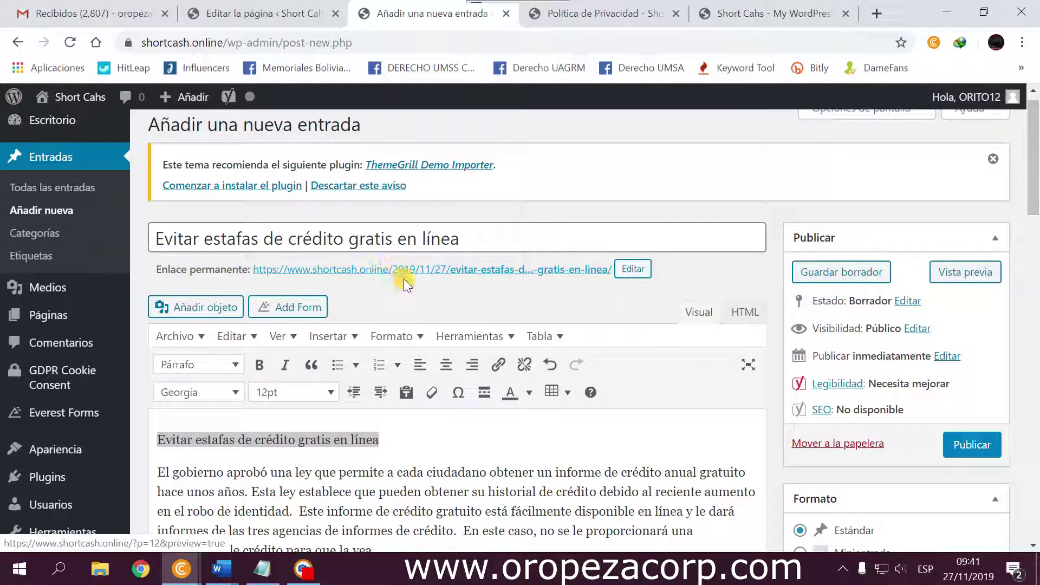
Examine the site's general, writing and reading settings from the page tab, leaving the new post open.
{"action": "scroll", "coordinate": [75, 379], "scroll_direction": "down", "scroll_amount": 5}
{"action": "key", "text": "ctrl+Page_Up"}
{"action": "scroll", "coordinate": [21, 418], "scroll_direction": "down", "scroll_amount": 4}
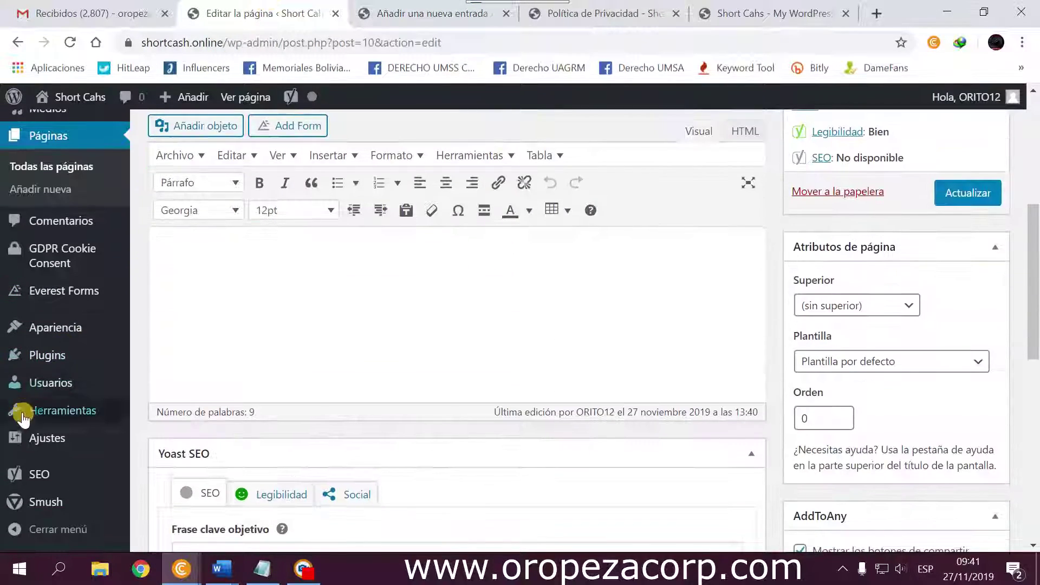
{"action": "mouse_move", "coordinate": [32, 439]}
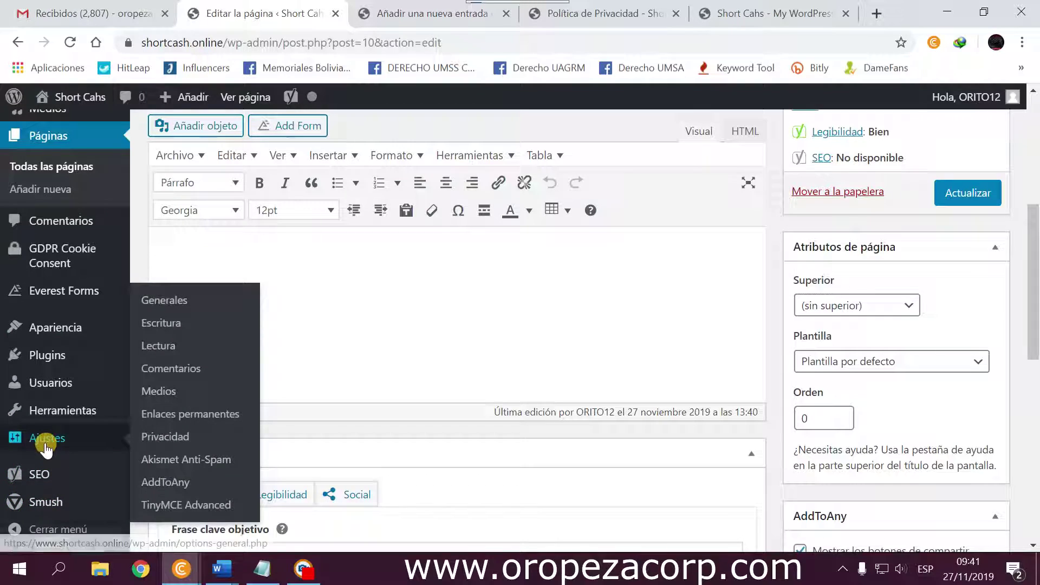
{"action": "left_click", "coordinate": [167, 300]}
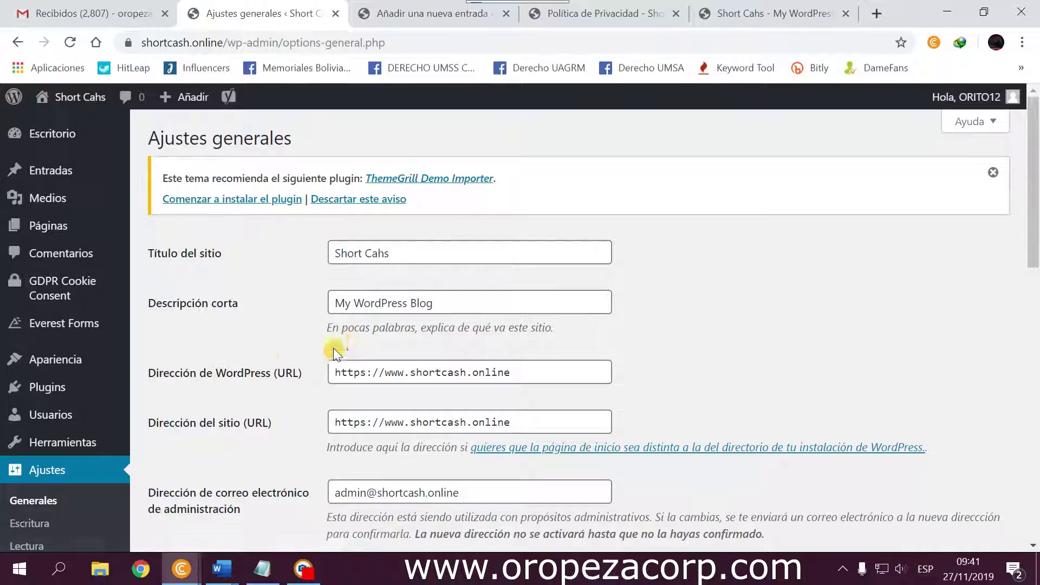
{"action": "scroll", "coordinate": [382, 402], "scroll_direction": "down", "scroll_amount": 9}
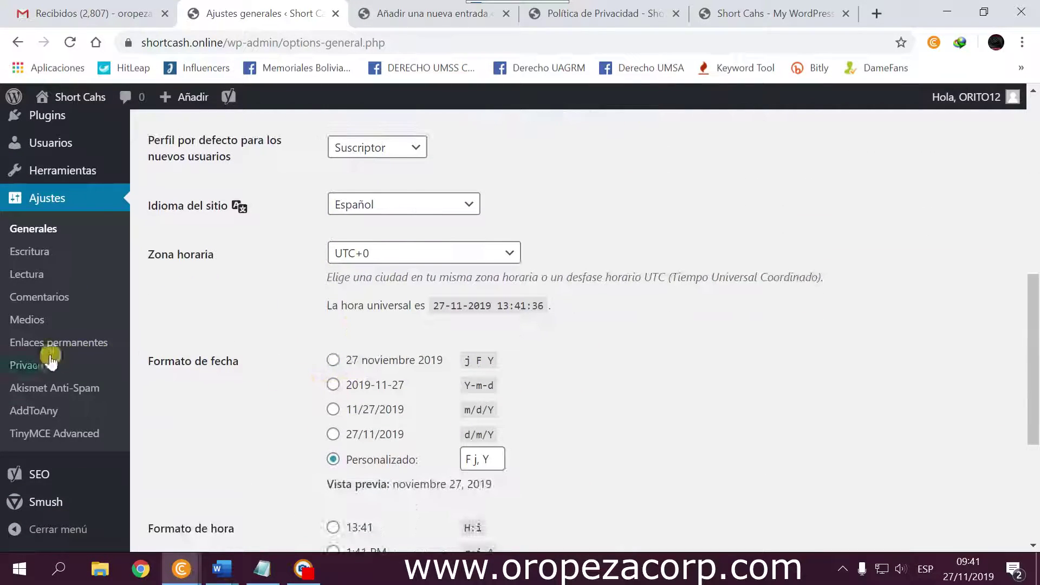
{"action": "left_click", "coordinate": [18, 252]}
{"action": "scroll", "coordinate": [470, 479], "scroll_direction": "down", "scroll_amount": 10}
{"action": "scroll", "coordinate": [444, 472], "scroll_direction": "up", "scroll_amount": 10}
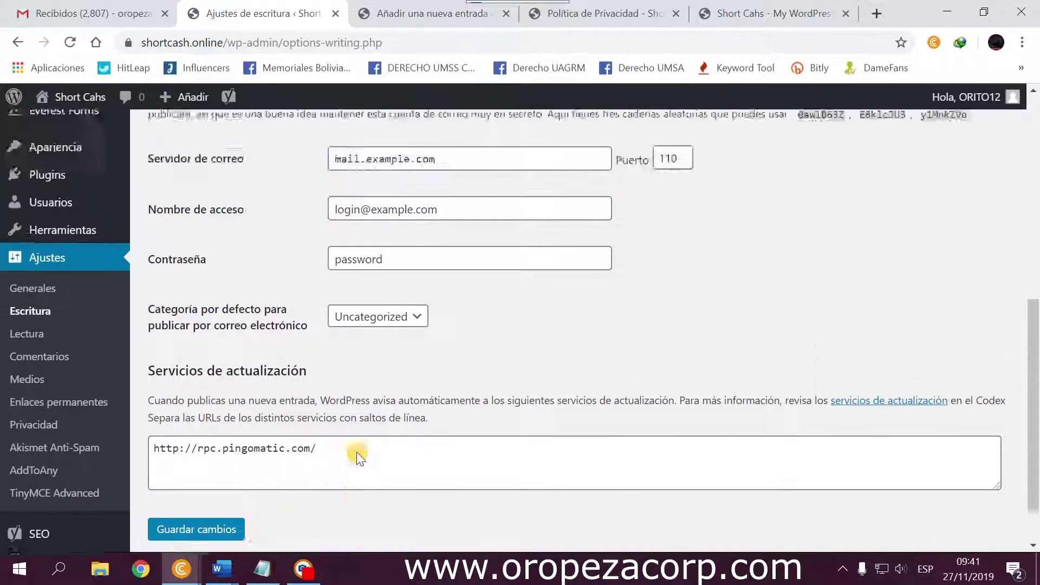
{"action": "scroll", "coordinate": [357, 452], "scroll_direction": "down", "scroll_amount": 10}
{"action": "scroll", "coordinate": [177, 410], "scroll_direction": "up", "scroll_amount": 1}
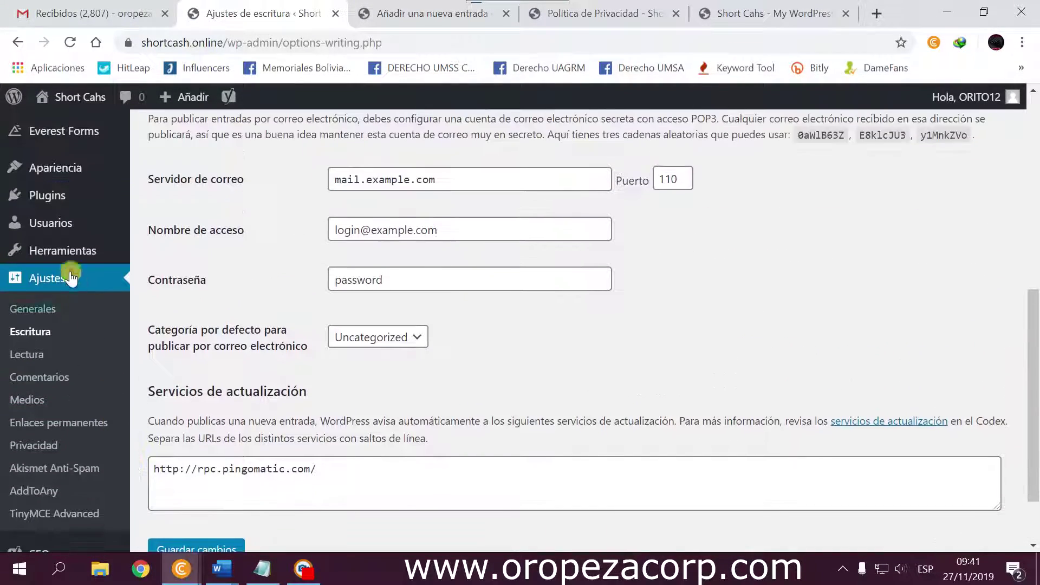
{"action": "left_click", "coordinate": [27, 354]}
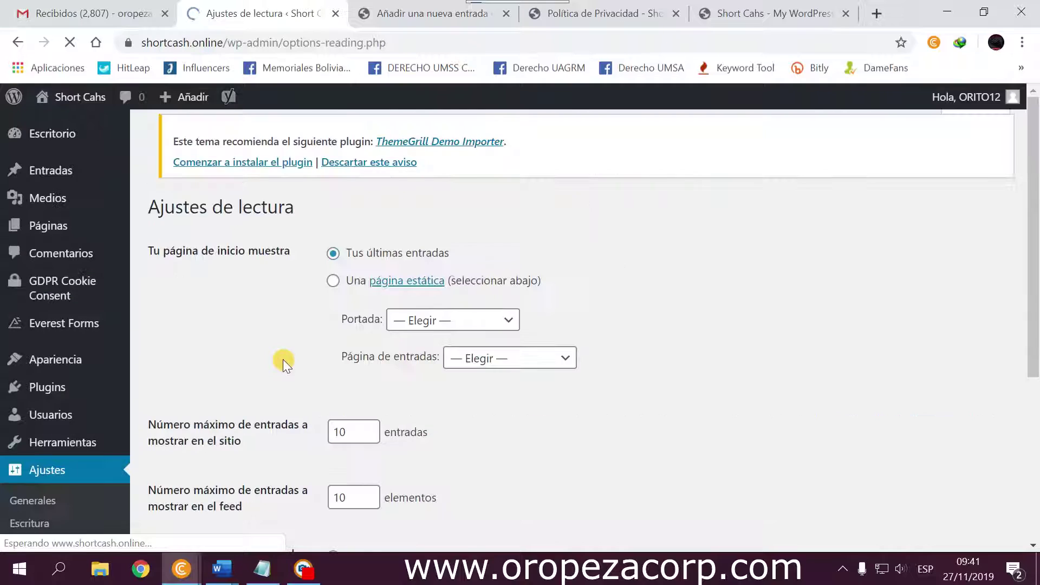
{"action": "scroll", "coordinate": [298, 359], "scroll_direction": "down", "scroll_amount": 5}
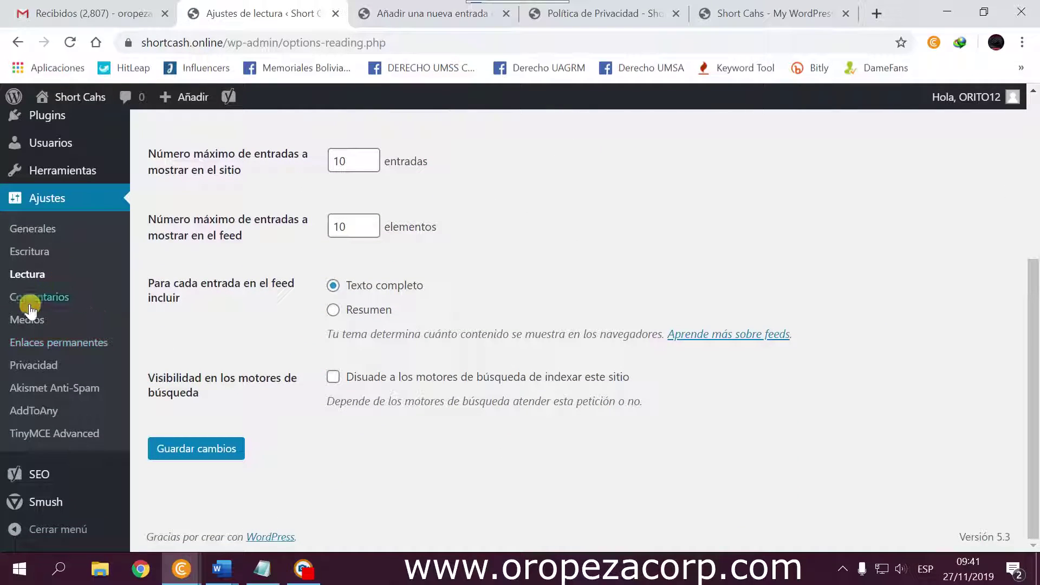
Set the site's permalink structure to "Nombre de la entrada", save the change, and return to the new post.
{"action": "left_click", "coordinate": [43, 345]}
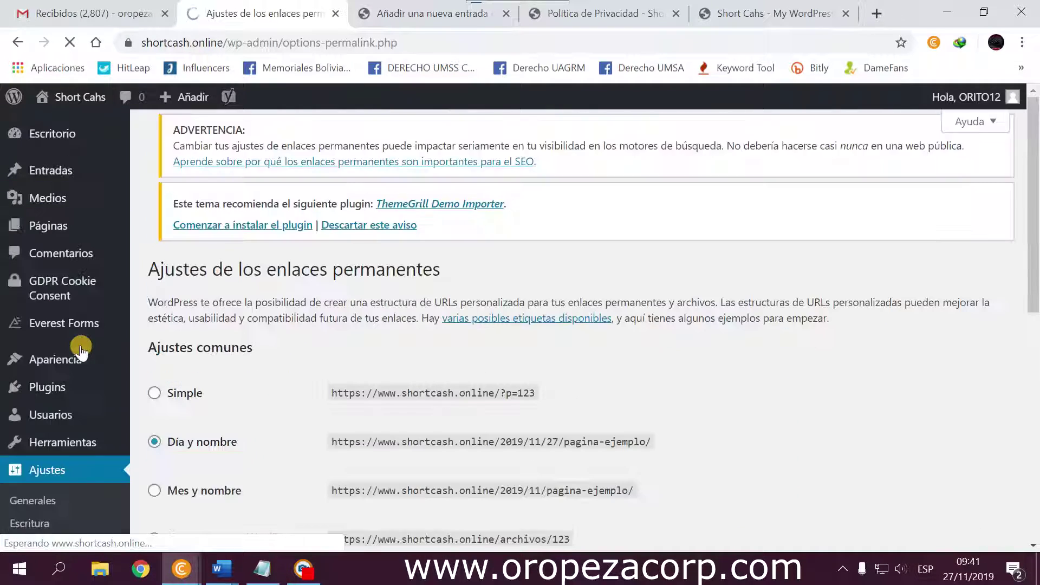
{"action": "scroll", "coordinate": [158, 405], "scroll_direction": "down", "scroll_amount": 7}
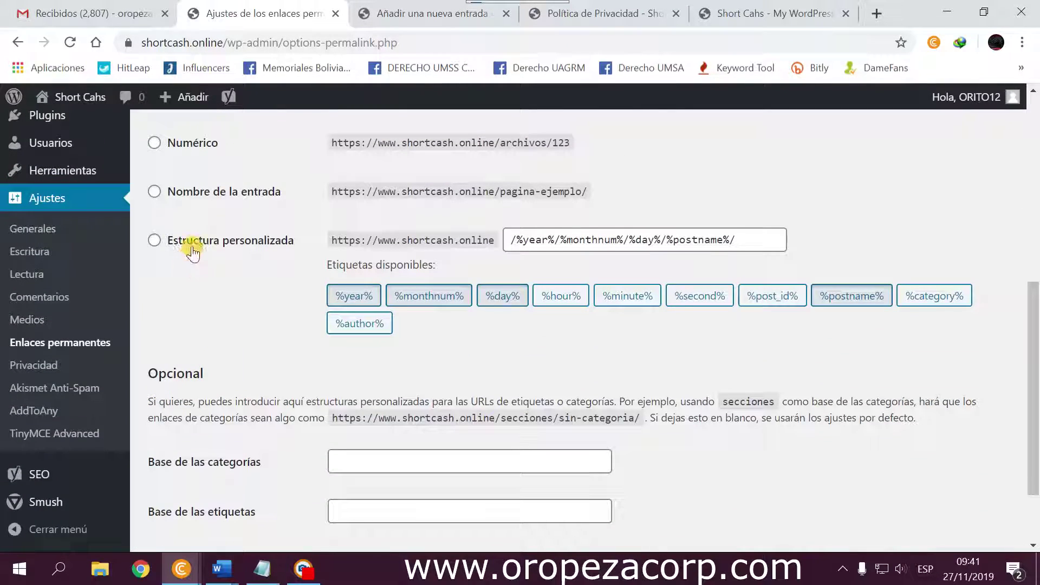
{"action": "left_click", "coordinate": [155, 192]}
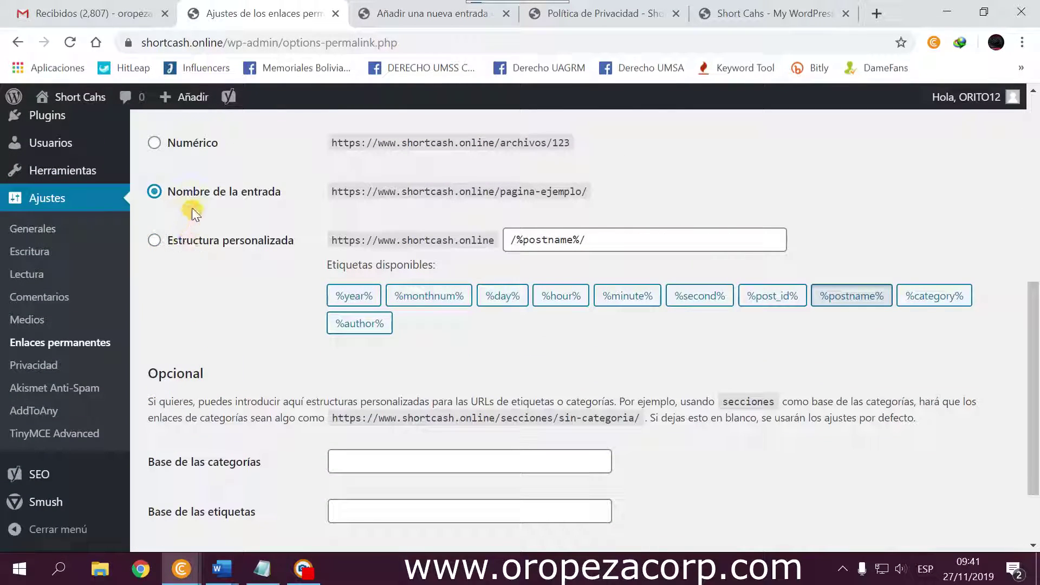
{"action": "scroll", "coordinate": [249, 341], "scroll_direction": "down", "scroll_amount": 2}
{"action": "left_click", "coordinate": [428, 14]}
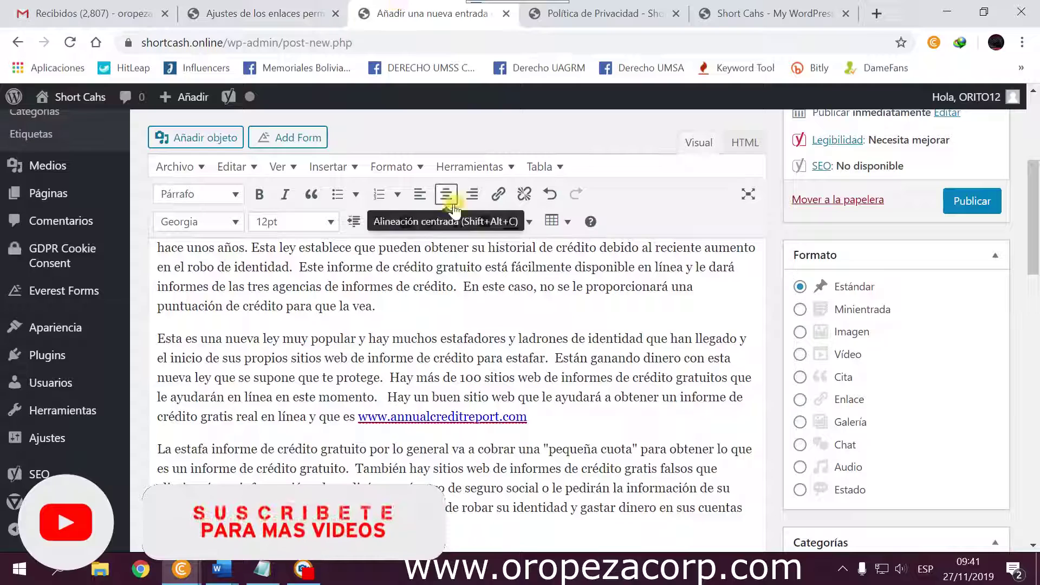
{"action": "scroll", "coordinate": [454, 208], "scroll_direction": "up", "scroll_amount": 5}
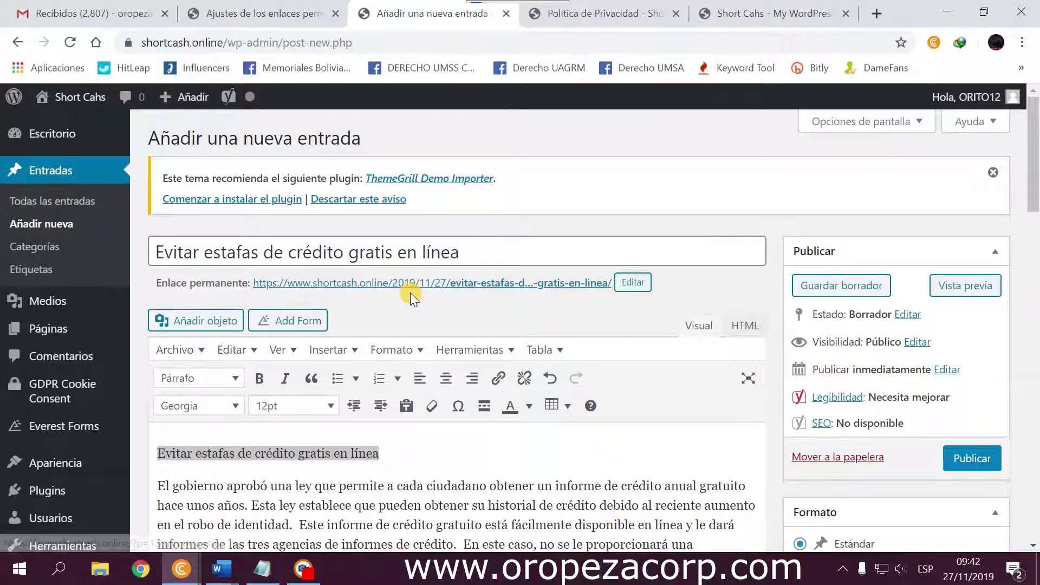
{"action": "triple_click", "coordinate": [489, 249]}
{"action": "left_click", "coordinate": [238, 11]}
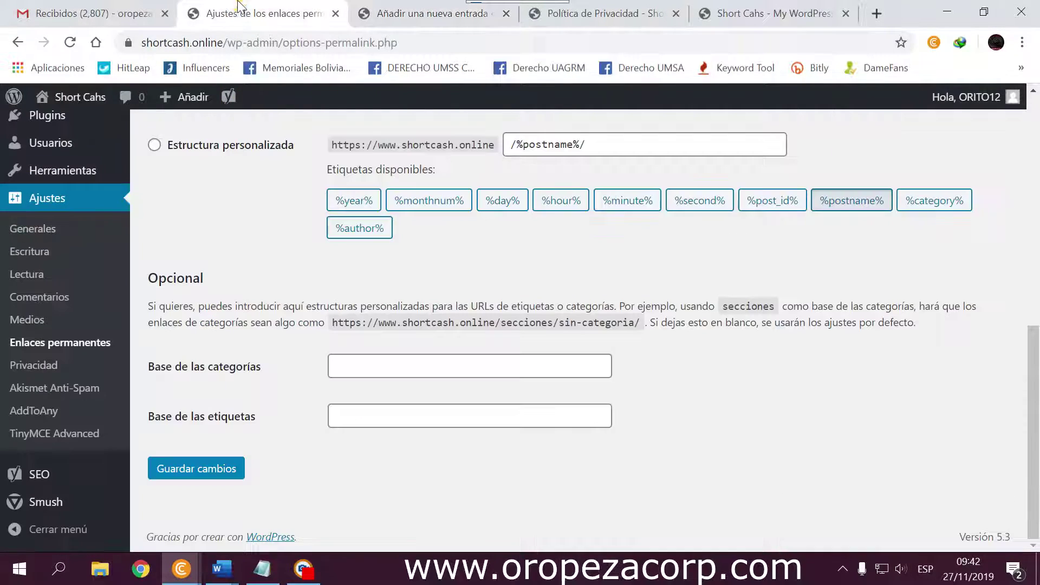
{"action": "left_click", "coordinate": [218, 469]}
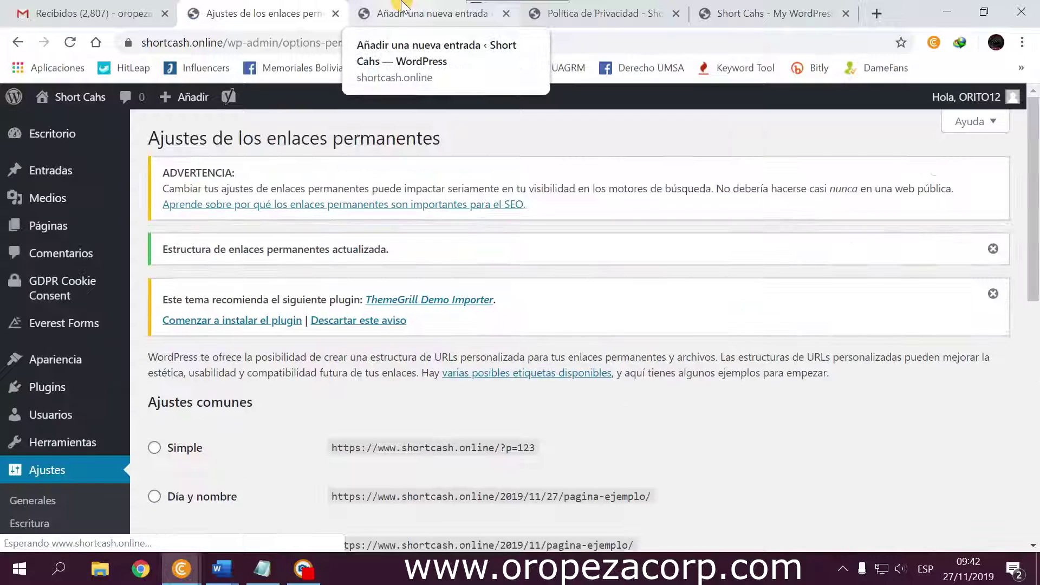
{"action": "left_click", "coordinate": [404, 7]}
{"action": "left_click", "coordinate": [632, 282]}
{"action": "left_click", "coordinate": [454, 289]}
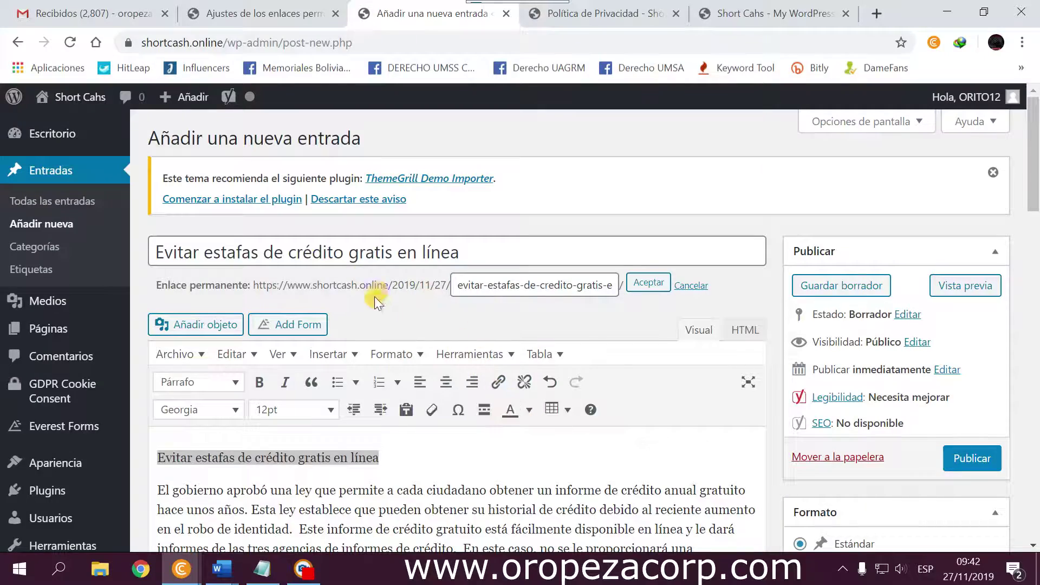
{"action": "left_click", "coordinate": [697, 294]}
Justify the post's entire body text and set its font to Arial, keeping the paragraphs free of extra indentation.
{"action": "scroll", "coordinate": [591, 426], "scroll_direction": "down", "scroll_amount": 10}
{"action": "scroll", "coordinate": [542, 390], "scroll_direction": "down", "scroll_amount": 3}
{"action": "left_click_drag", "start_coordinate": [620, 364], "coordinate": [227, 323]}
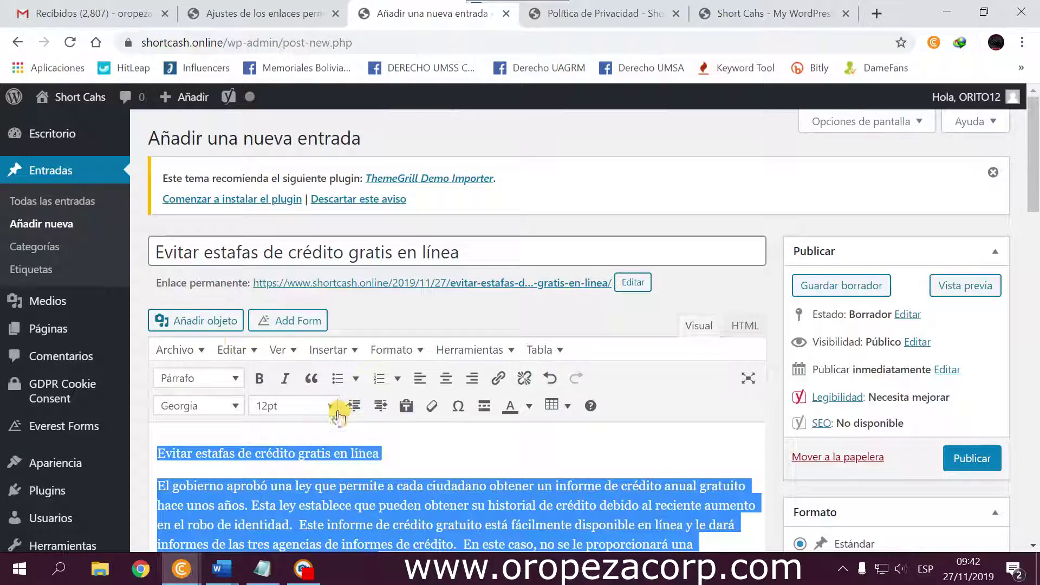
{"action": "left_click", "coordinate": [397, 349]}
{"action": "mouse_move", "coordinate": [429, 449]}
{"action": "left_click", "coordinate": [569, 533]}
{"action": "left_click", "coordinate": [198, 406]}
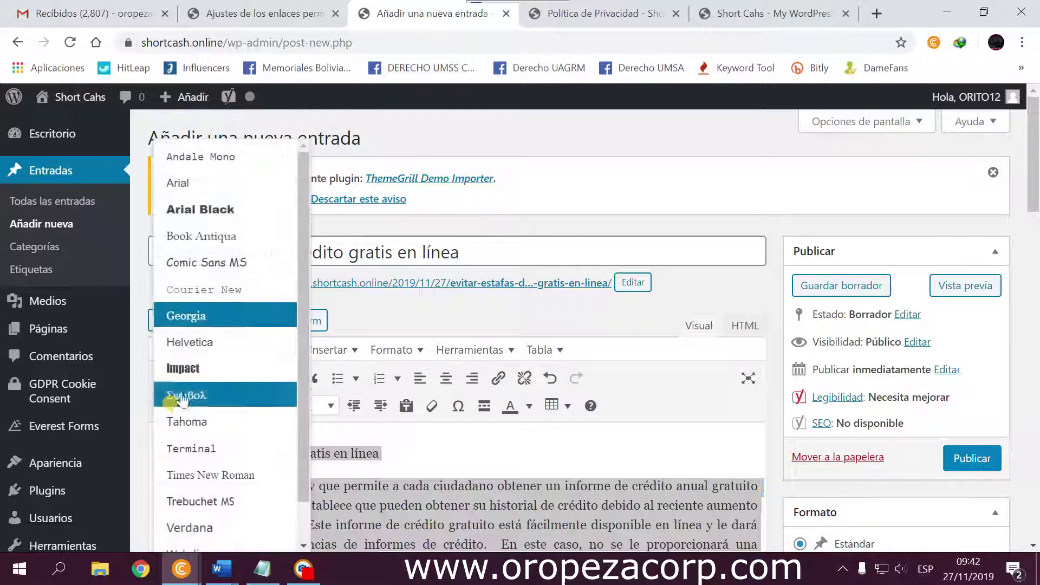
{"action": "left_click", "coordinate": [186, 180]}
{"action": "scroll", "coordinate": [290, 439], "scroll_direction": "down", "scroll_amount": 1}
{"action": "scroll", "coordinate": [291, 438], "scroll_direction": "down", "scroll_amount": 1}
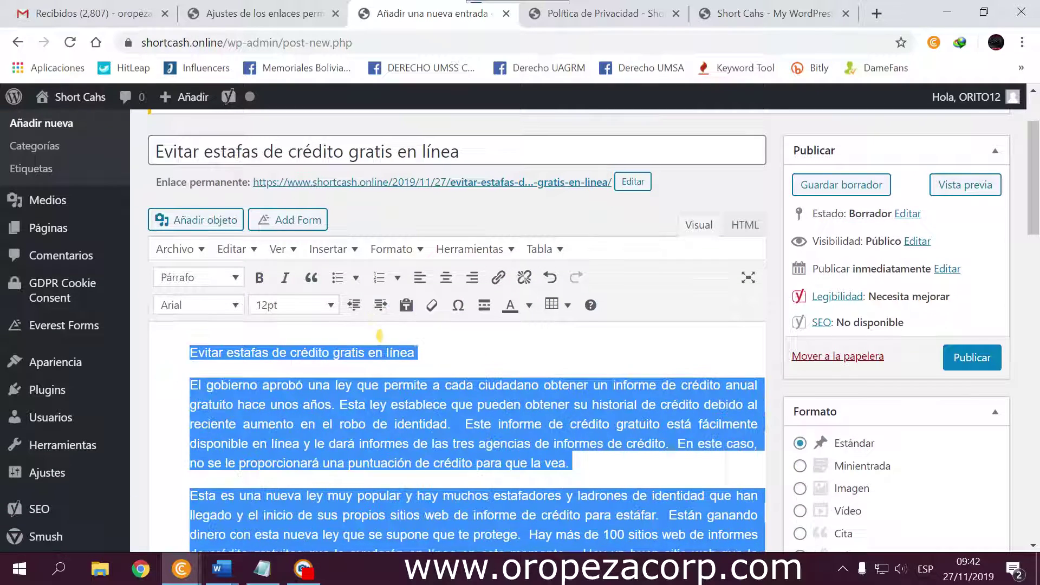
{"action": "left_click", "coordinate": [402, 385]}
{"action": "key", "text": "ctrl+a"}
{"action": "key", "text": "ctrl+z"}
Format the opening heading line of the article as "Título 1" and set its font size to 12pt.
{"action": "key", "text": "shift+Home"}
{"action": "left_click", "coordinate": [195, 277]}
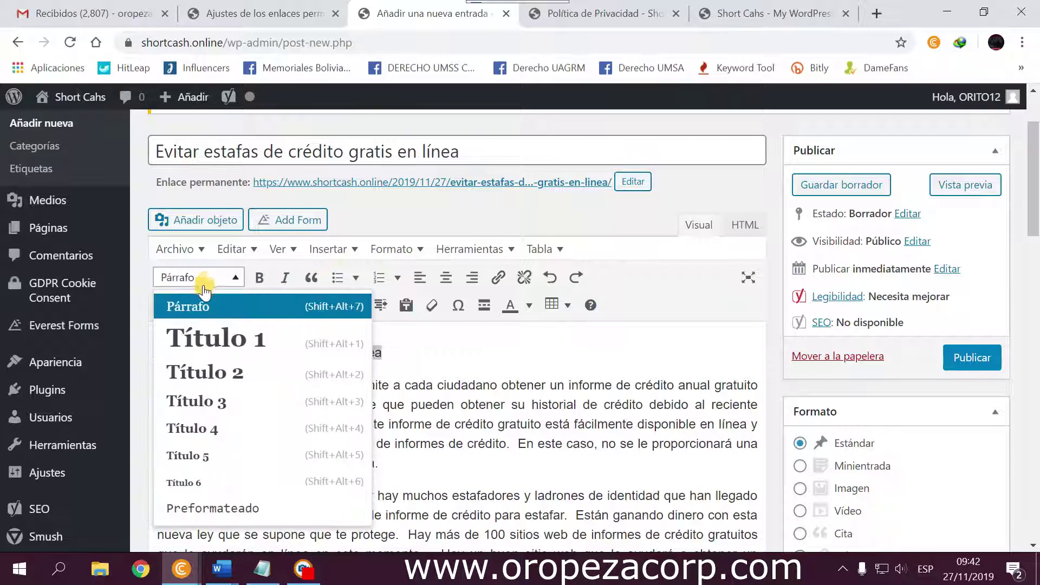
{"action": "left_click", "coordinate": [204, 339]}
{"action": "left_click", "coordinate": [286, 383]}
{"action": "left_click_drag", "start_coordinate": [641, 339], "coordinate": [156, 308]}
{"action": "left_click", "coordinate": [262, 285]}
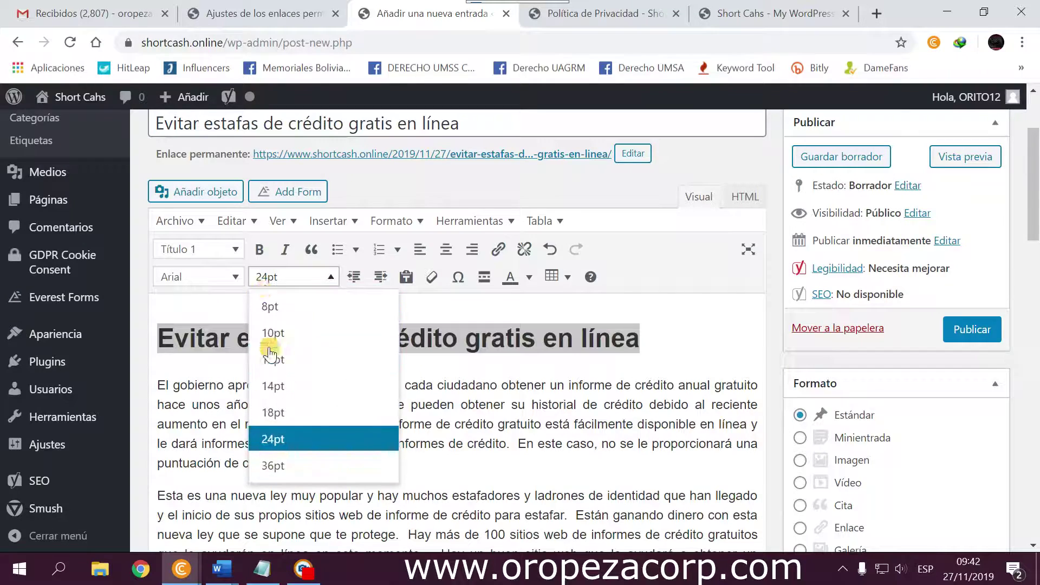
{"action": "left_click", "coordinate": [270, 358]}
{"action": "scroll", "coordinate": [450, 278], "scroll_direction": "down", "scroll_amount": 2}
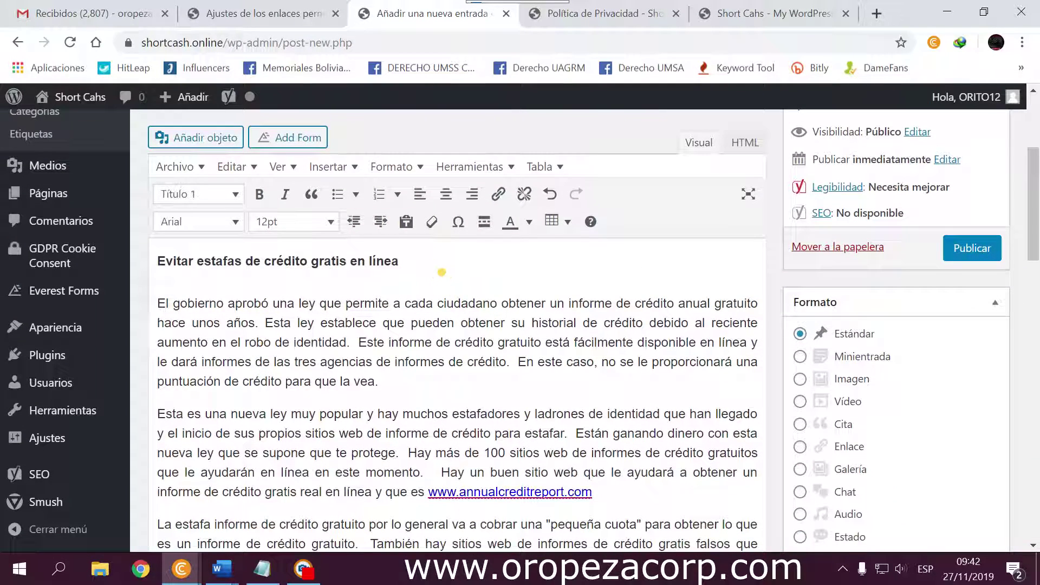
Search Google Images for the copied heading "Evitar estafas de crédito gratis en línea" and browse for a suitable picture.
{"action": "left_click_drag", "start_coordinate": [441, 271], "coordinate": [130, 259]}
{"action": "key", "text": "ctrl+c"}
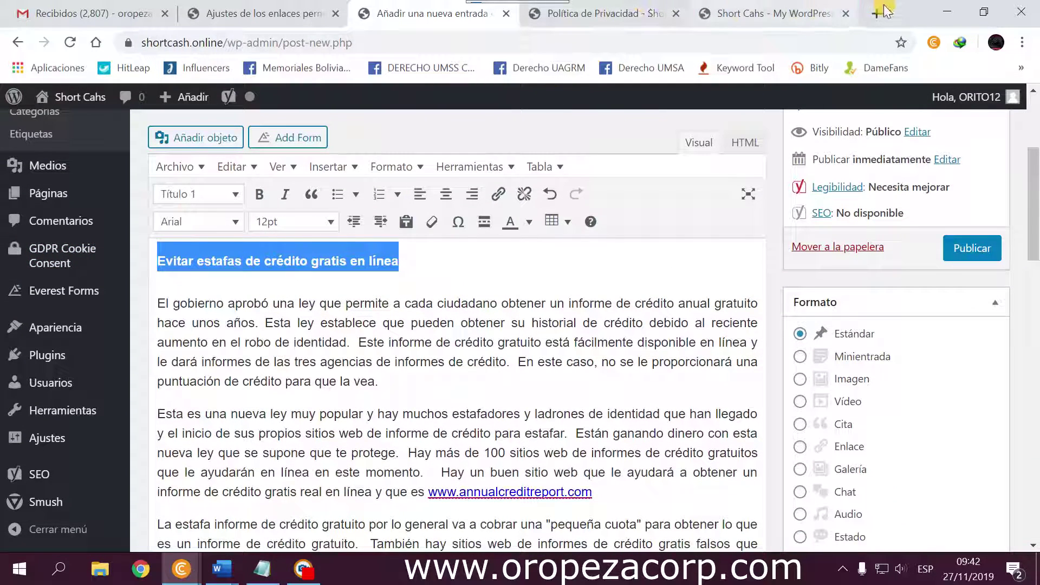
{"action": "left_click", "coordinate": [764, 12]}
{"action": "key", "text": "ctrl+v"}
{"action": "key", "text": "Return"}
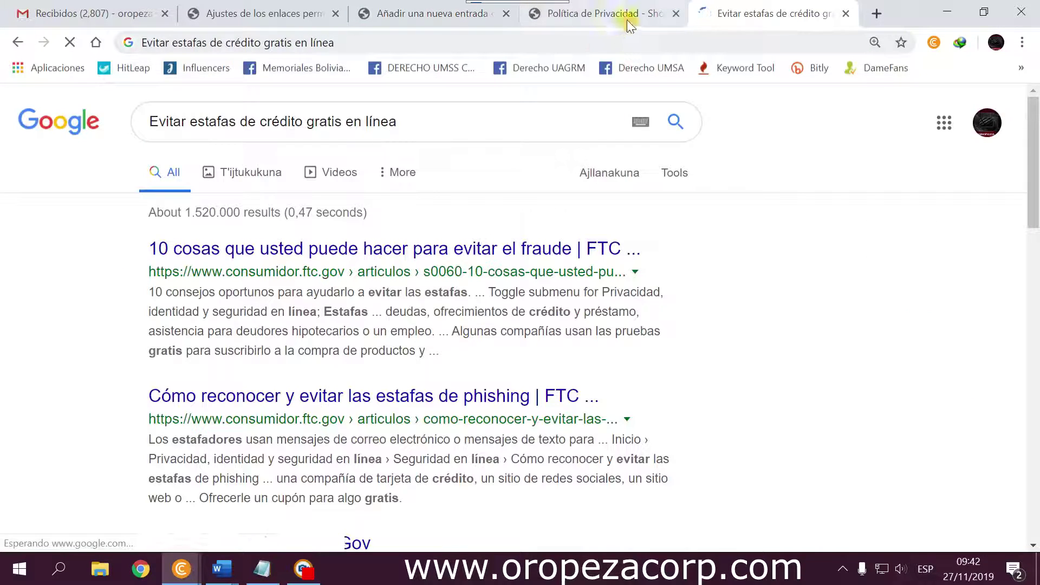
{"action": "left_click", "coordinate": [258, 176]}
{"action": "scroll", "coordinate": [318, 313], "scroll_direction": "down", "scroll_amount": 4}
{"action": "scroll", "coordinate": [271, 303], "scroll_direction": "up", "scroll_amount": 3}
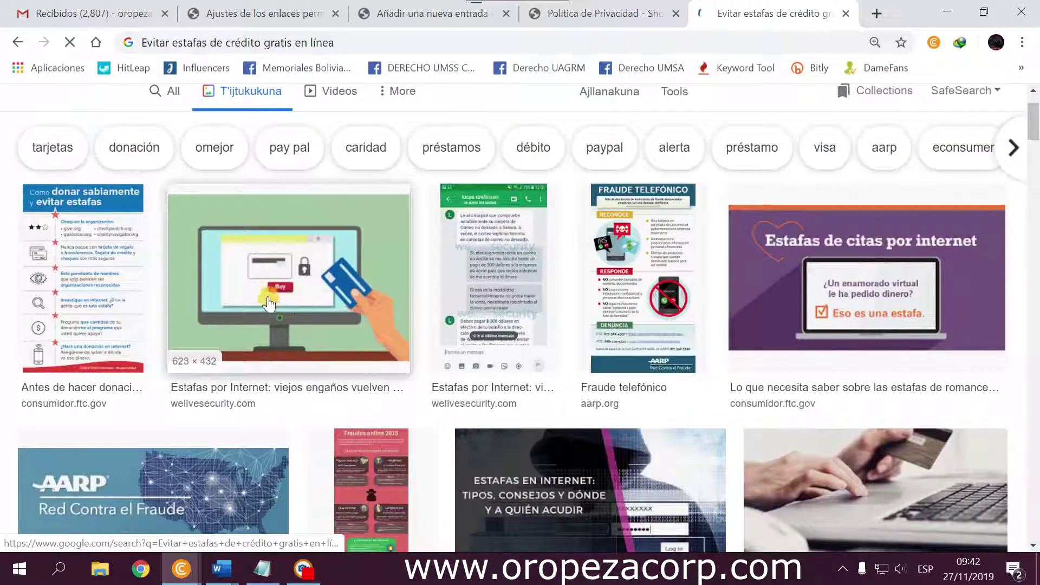
{"action": "scroll", "coordinate": [269, 304], "scroll_direction": "down", "scroll_amount": 13}
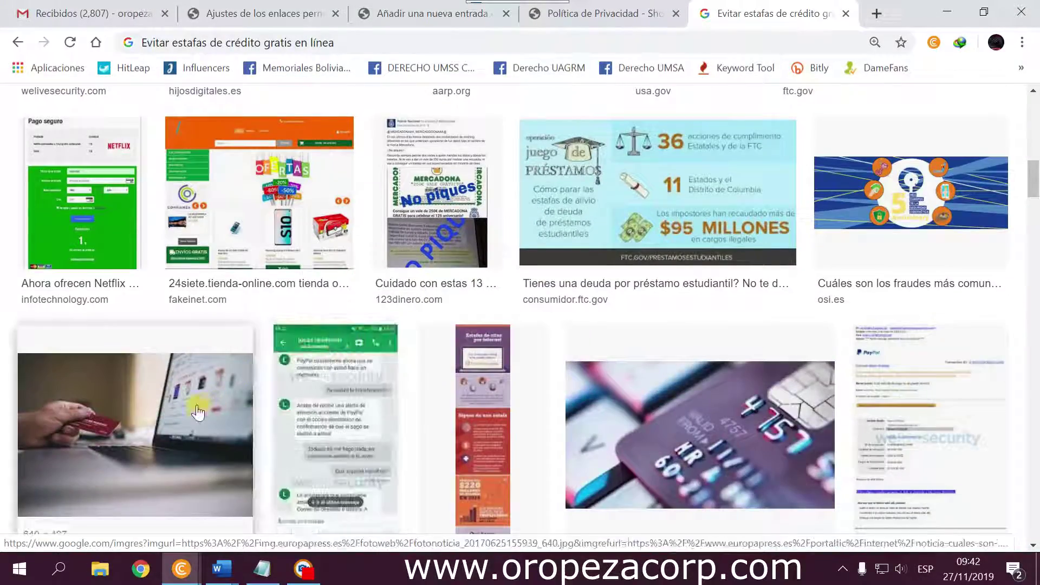
Save the Europa Press image of a hand holding a red card beside a laptop, naming the file with the article's title.
{"action": "left_click", "coordinate": [201, 410]}
{"action": "scroll", "coordinate": [378, 408], "scroll_direction": "down", "scroll_amount": 2}
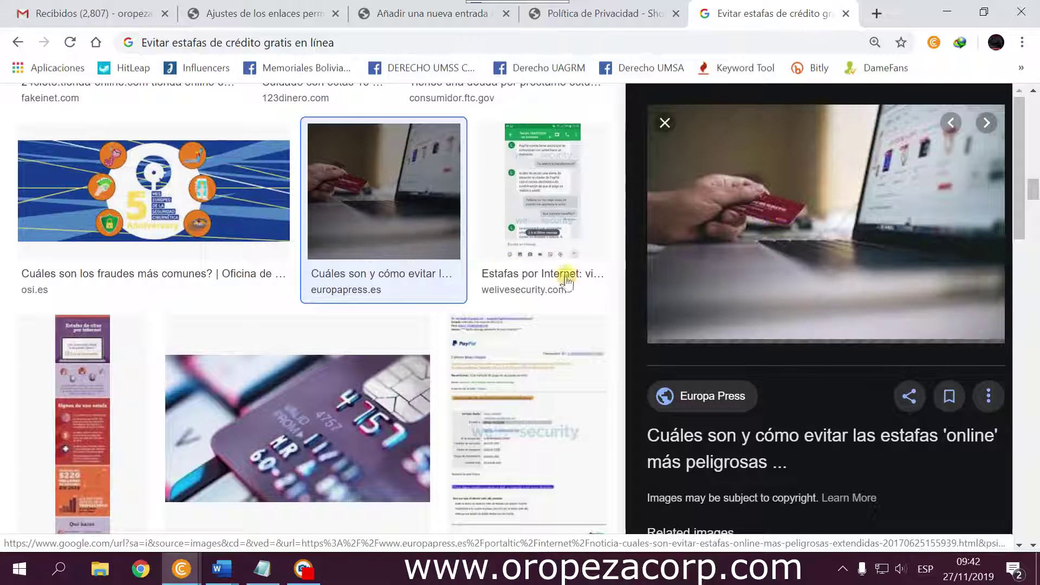
{"action": "right_click", "coordinate": [835, 253]}
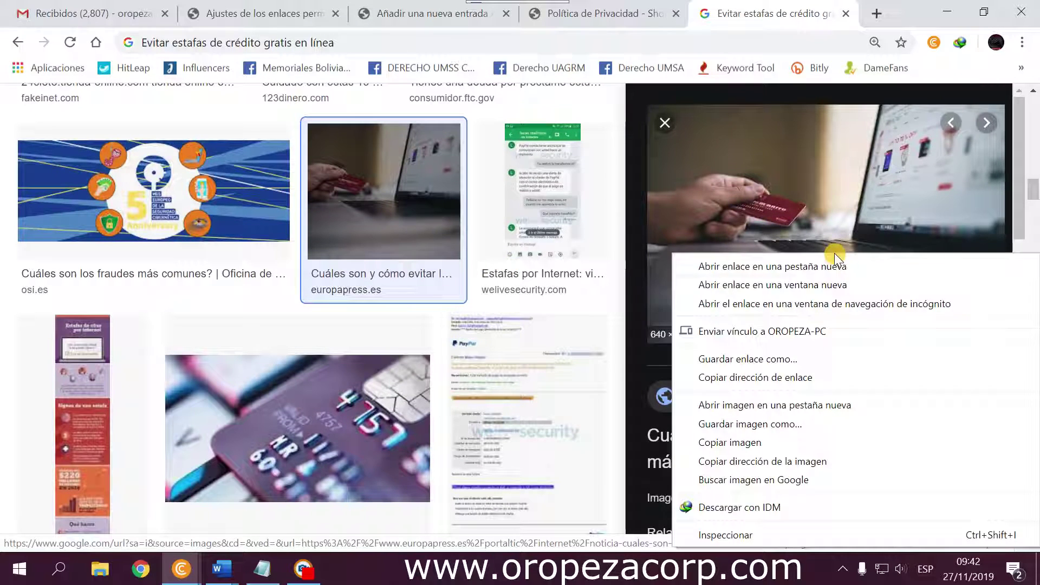
{"action": "left_click", "coordinate": [759, 419]}
{"action": "key", "text": "Return"}
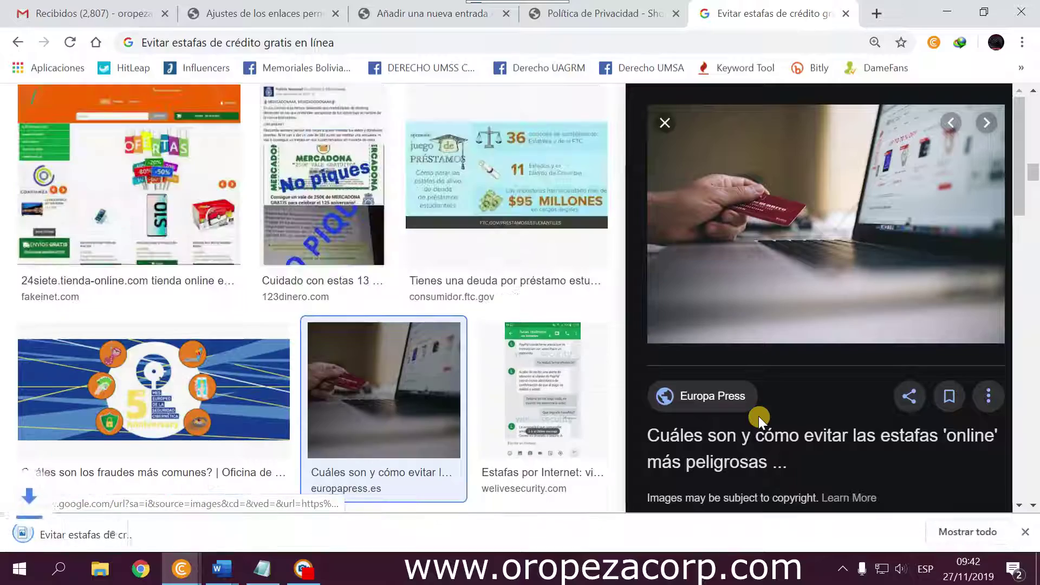
Return to the new post and insert a blank line above the article's last paragraph.
{"action": "left_click", "coordinate": [439, 13]}
{"action": "scroll", "coordinate": [290, 328], "scroll_direction": "down", "scroll_amount": 1}
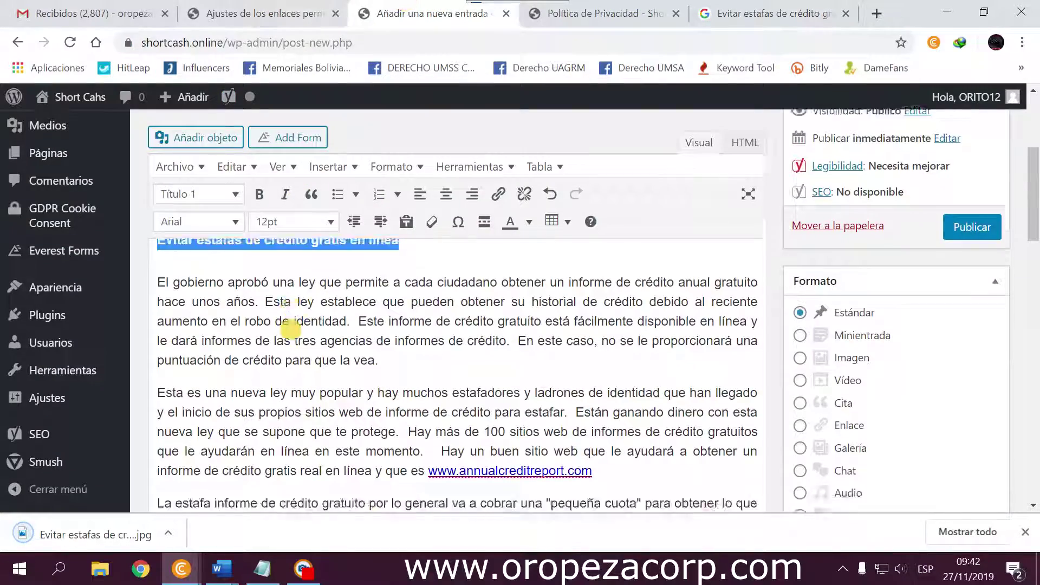
{"action": "scroll", "coordinate": [291, 328], "scroll_direction": "down", "scroll_amount": 5}
{"action": "scroll", "coordinate": [301, 318], "scroll_direction": "up", "scroll_amount": 5}
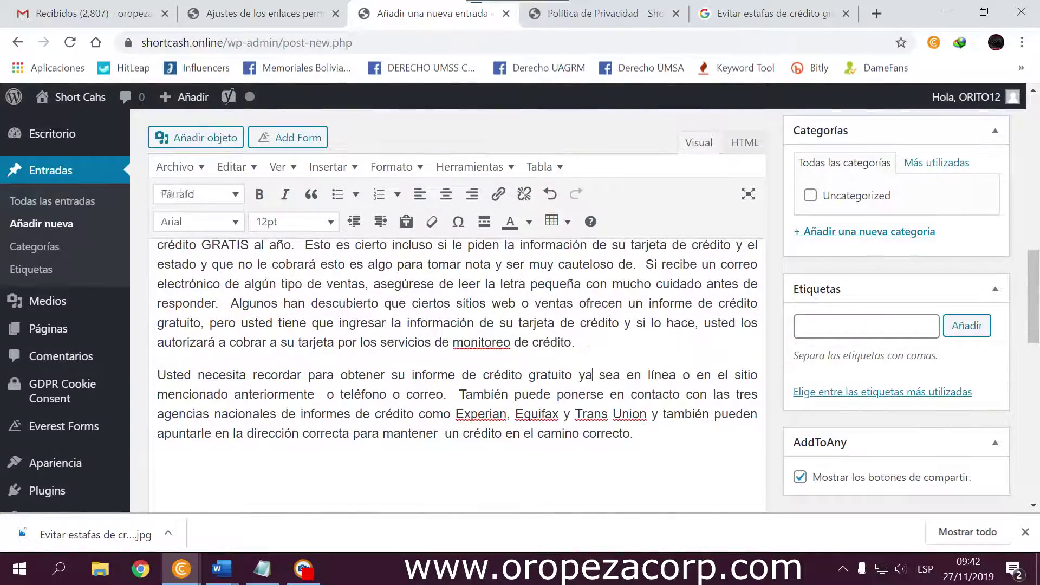
{"action": "scroll", "coordinate": [595, 346], "scroll_direction": "down", "scroll_amount": 1}
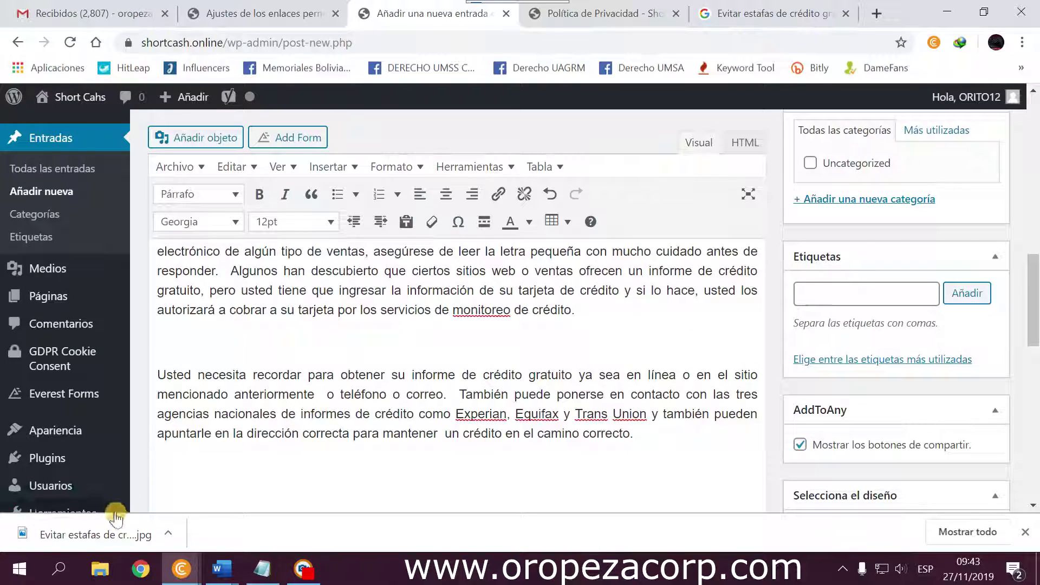
Upload the downloaded "Evitar estafas de crédito gratis en línea" image and insert it above the article's last paragraph.
{"action": "left_click_drag", "start_coordinate": [87, 534], "coordinate": [181, 325]}
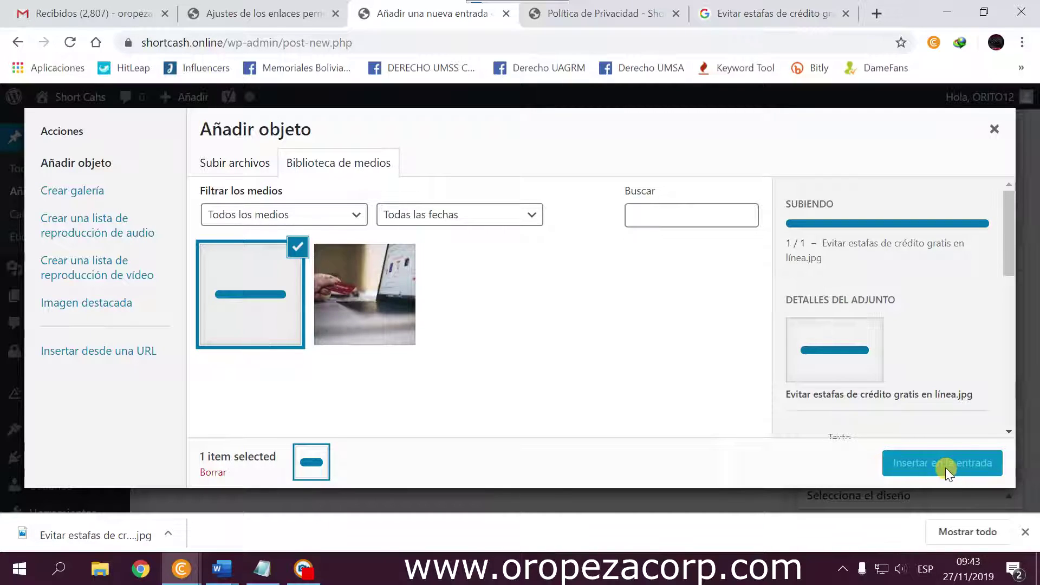
{"action": "left_click", "coordinate": [945, 465]}
Align the inserted image to the left so the last paragraph wraps around it, and shrink it slightly.
{"action": "left_click", "coordinate": [343, 420]}
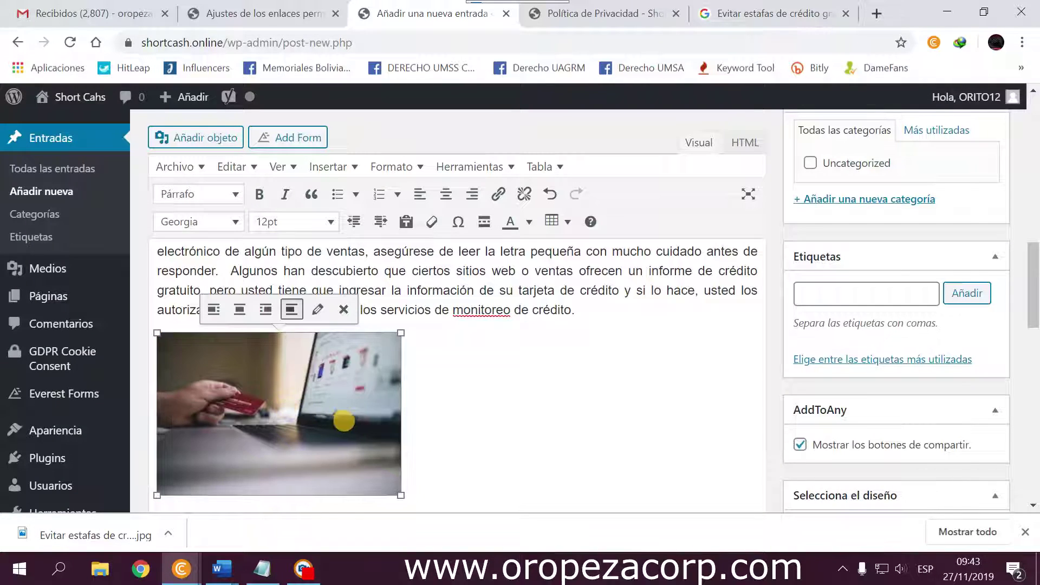
{"action": "left_click", "coordinate": [214, 309]}
{"action": "scroll", "coordinate": [402, 423], "scroll_direction": "down", "scroll_amount": 2}
{"action": "left_click_drag", "start_coordinate": [403, 423], "coordinate": [356, 390]}
{"action": "left_click", "coordinate": [441, 358]}
Expand the Yoast SEO analysis of the post and review its problems, suggested improvements and good results.
{"action": "scroll", "coordinate": [299, 401], "scroll_direction": "down", "scroll_amount": 6}
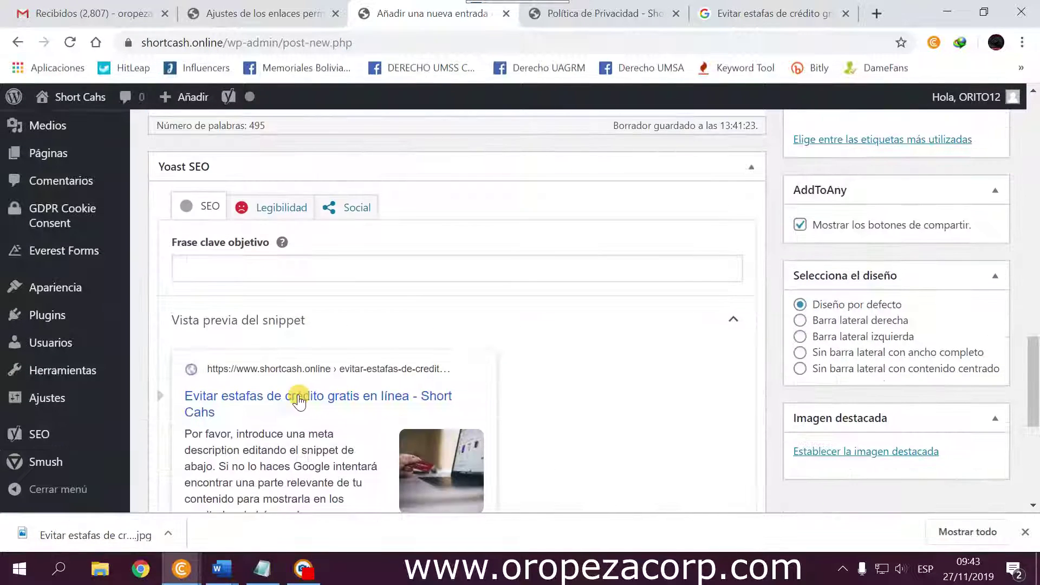
{"action": "scroll", "coordinate": [300, 401], "scroll_direction": "down", "scroll_amount": 6}
{"action": "left_click", "coordinate": [263, 272]}
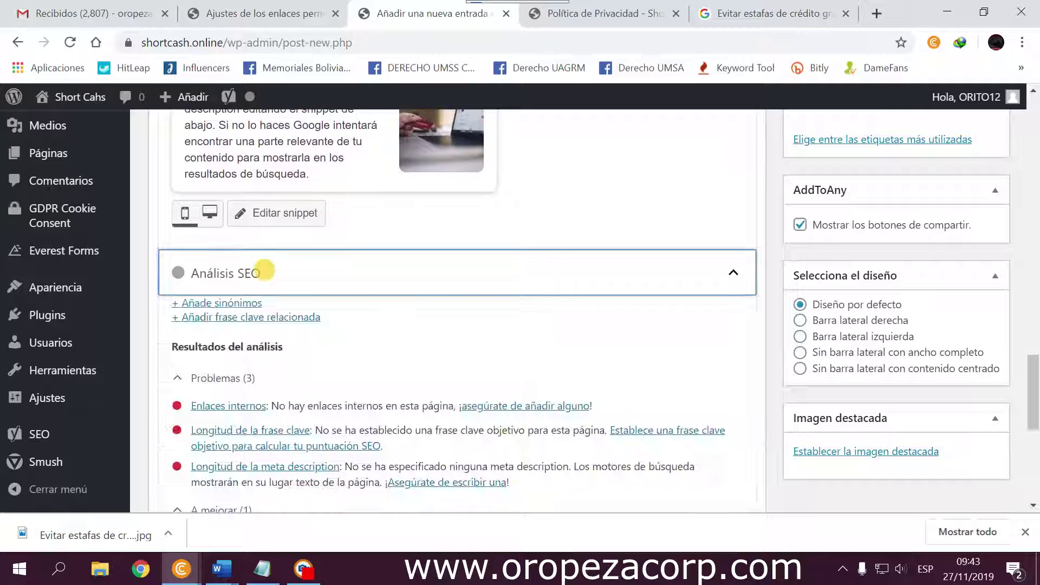
{"action": "scroll", "coordinate": [267, 397], "scroll_direction": "down", "scroll_amount": 5}
{"action": "scroll", "coordinate": [271, 310], "scroll_direction": "up", "scroll_amount": 1}
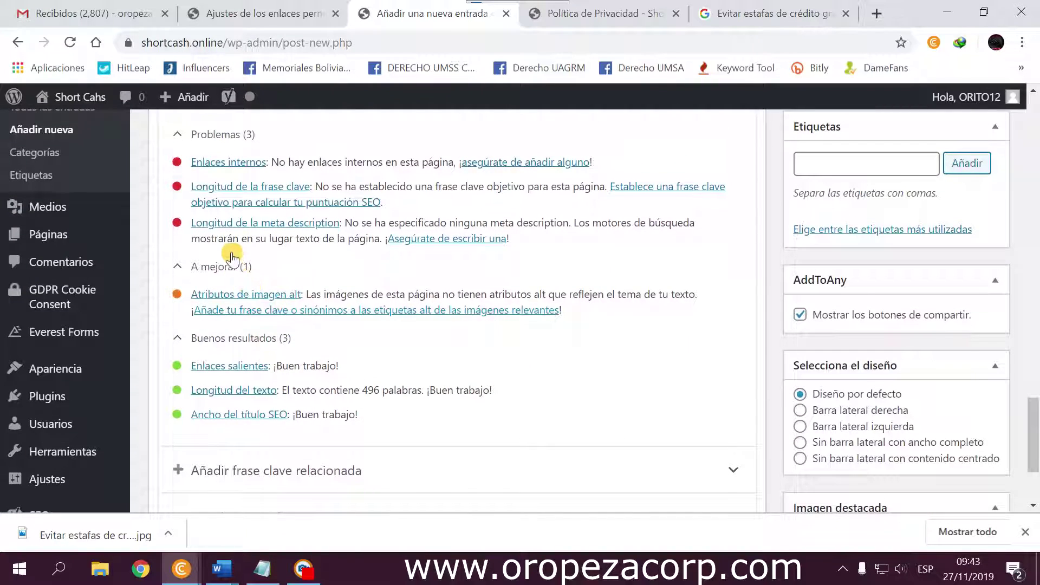
{"action": "scroll", "coordinate": [233, 259], "scroll_direction": "up", "scroll_amount": 2}
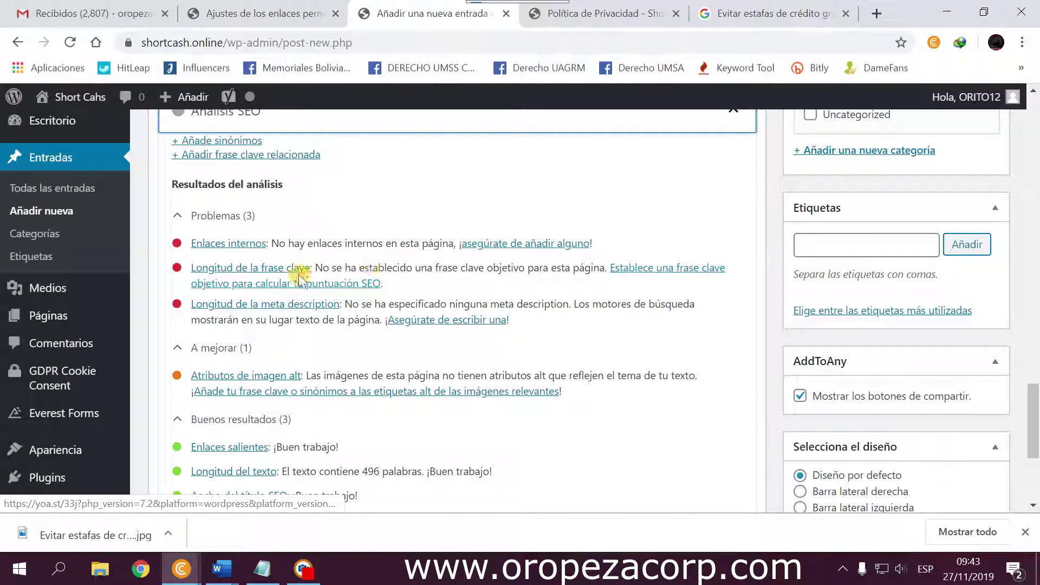
{"action": "scroll", "coordinate": [347, 325], "scroll_direction": "down", "scroll_amount": 4}
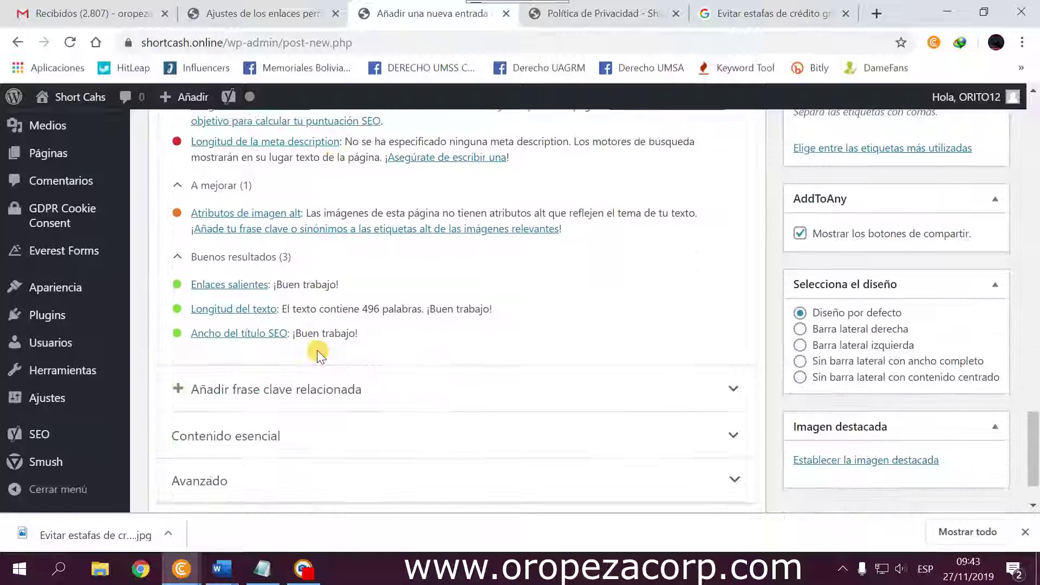
{"action": "scroll", "coordinate": [318, 348], "scroll_direction": "up", "scroll_amount": 2}
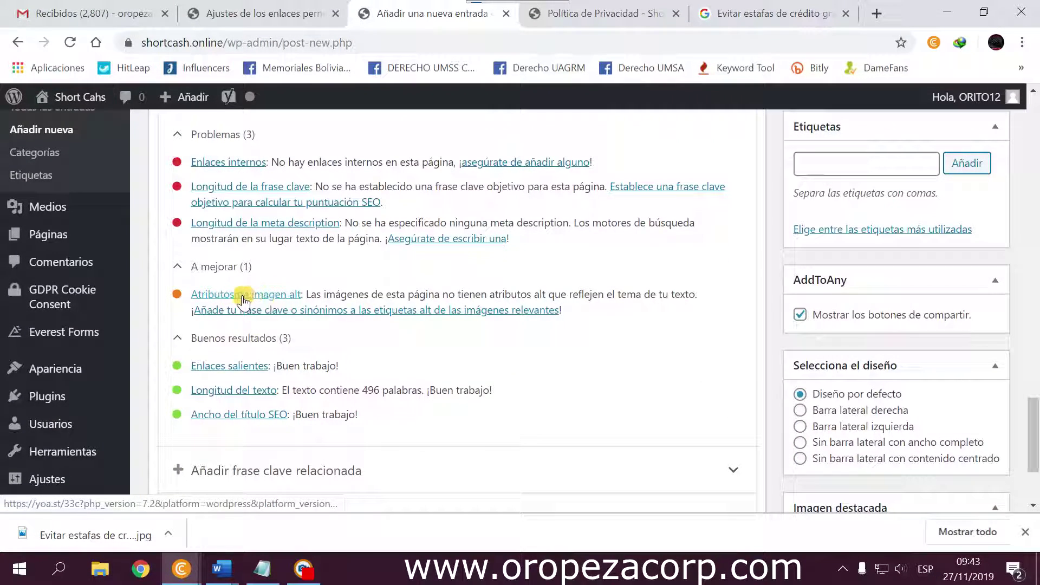
{"action": "scroll", "coordinate": [287, 312], "scroll_direction": "up", "scroll_amount": 3}
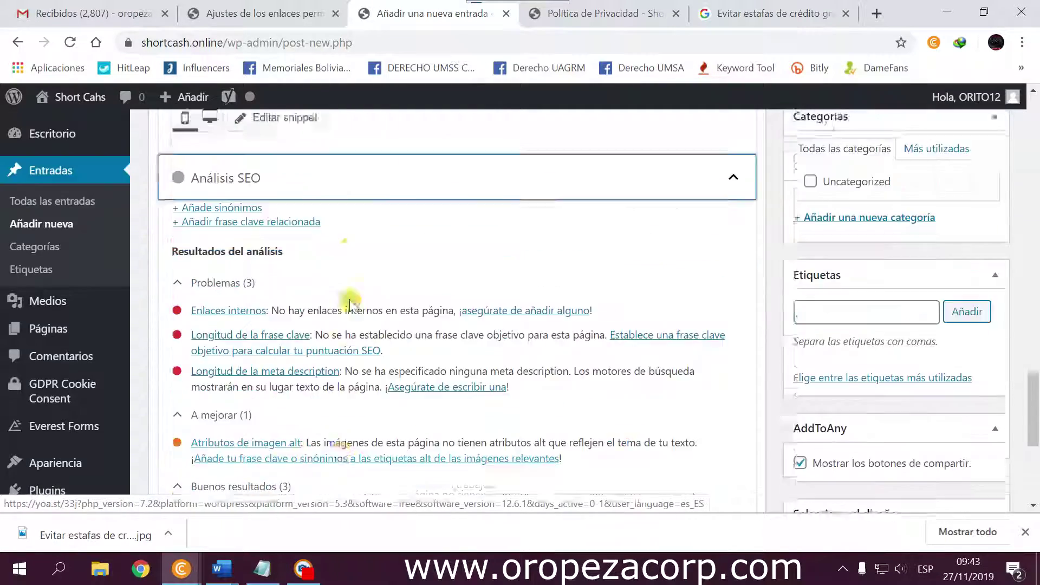
{"action": "scroll", "coordinate": [348, 297], "scroll_direction": "down", "scroll_amount": 3}
{"action": "scroll", "coordinate": [232, 292], "scroll_direction": "up", "scroll_amount": 4}
{"action": "scroll", "coordinate": [251, 316], "scroll_direction": "down", "scroll_amount": 3}
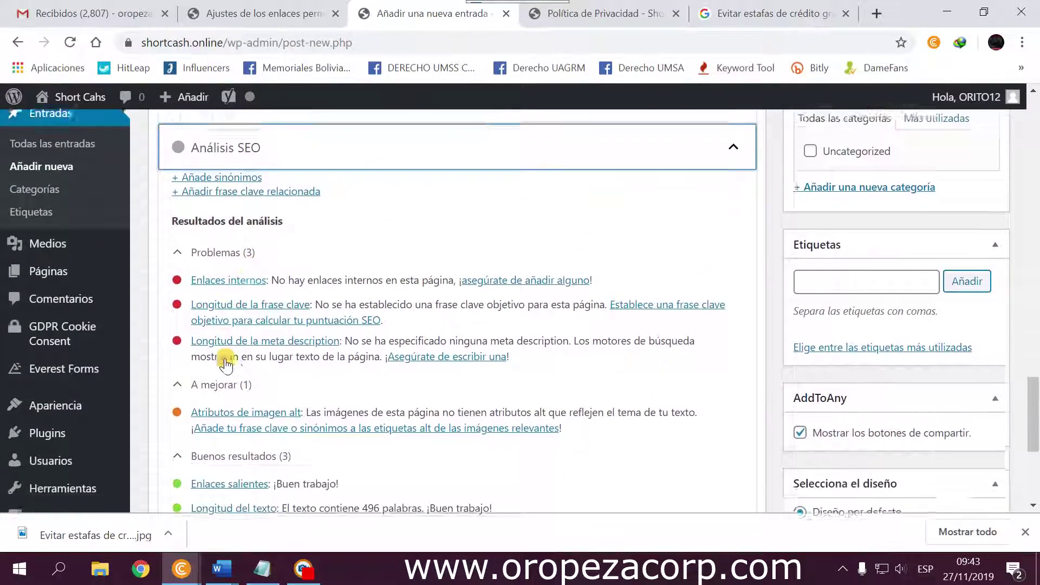
{"action": "scroll", "coordinate": [179, 399], "scroll_direction": "up", "scroll_amount": 6}
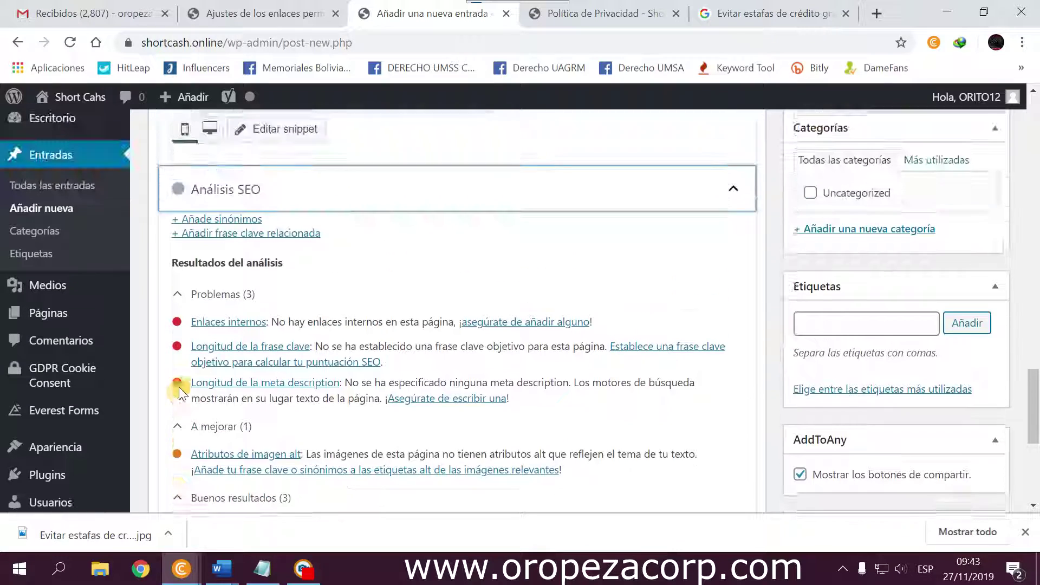
{"action": "mouse_move", "coordinate": [241, 96]}
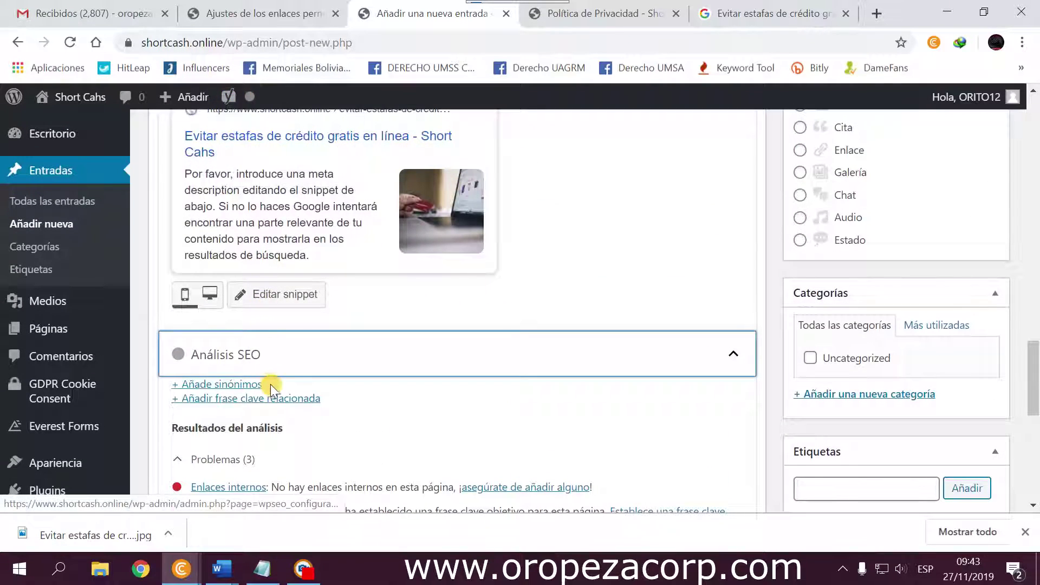
Enter "Evitar estafas de crédito gratis en línea" as the Yoast focus keyphrase and shorten it to "crédito".
{"action": "scroll", "coordinate": [268, 389], "scroll_direction": "up", "scroll_amount": 6}
{"action": "left_click", "coordinate": [179, 328]}
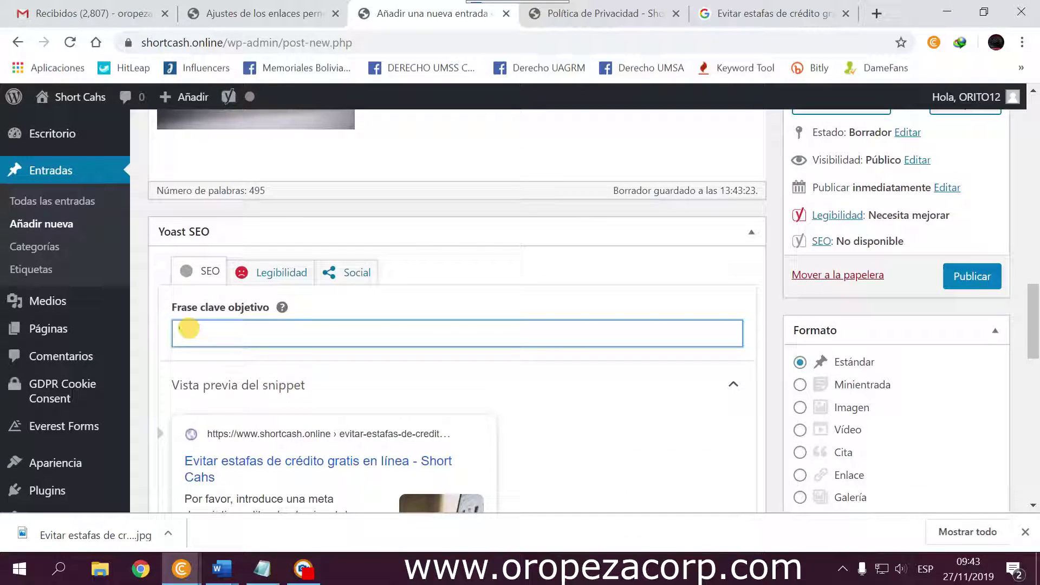
{"action": "type", "text": "Evitar estafas de crédito gratis en línea"}
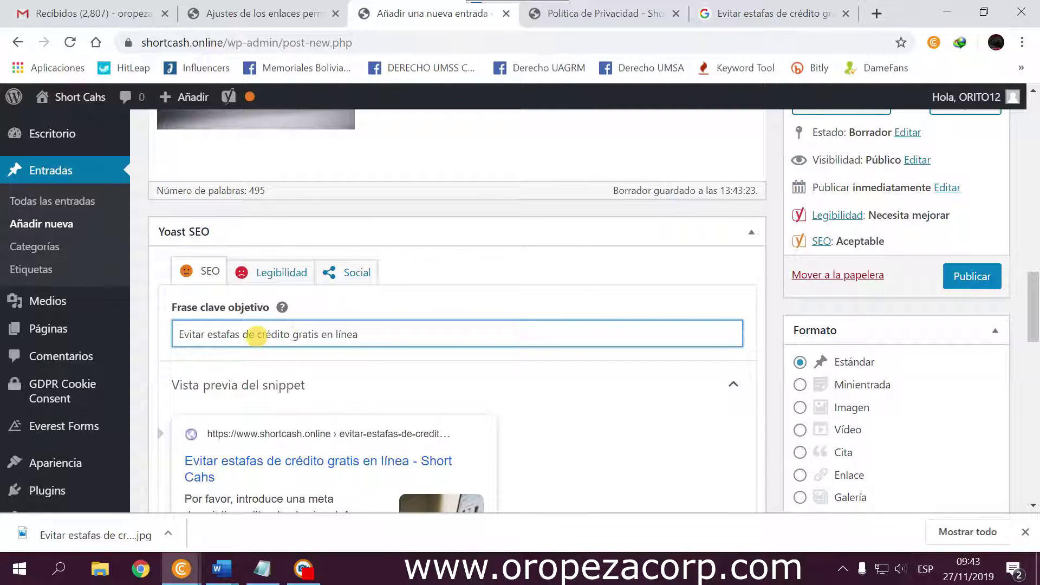
{"action": "left_click_drag", "start_coordinate": [257, 334], "coordinate": [120, 332]}
{"action": "key", "text": "BackSpace"}
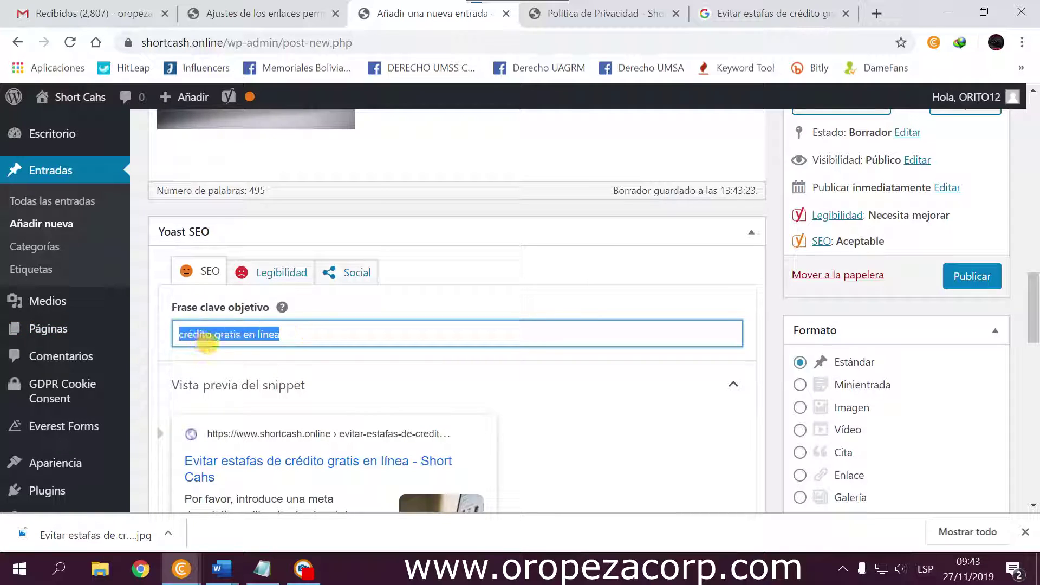
{"action": "key", "text": "BackSpace"}
{"action": "key", "text": "BackSpace"}
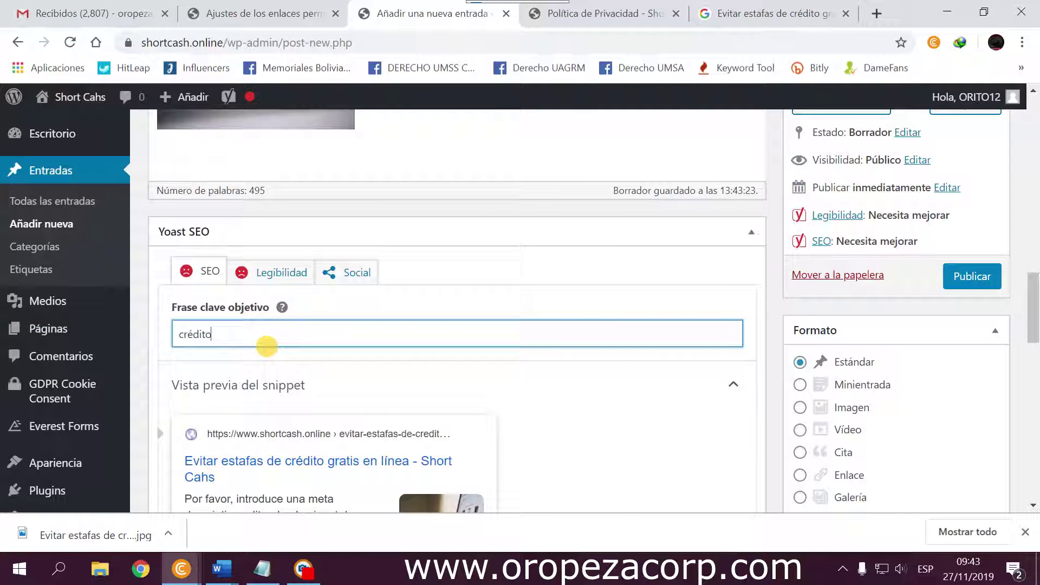
Review the SEO analysis results for the new keyphrase and the snippet preview, dismissing the browser's download bar.
{"action": "scroll", "coordinate": [267, 346], "scroll_direction": "down", "scroll_amount": 12}
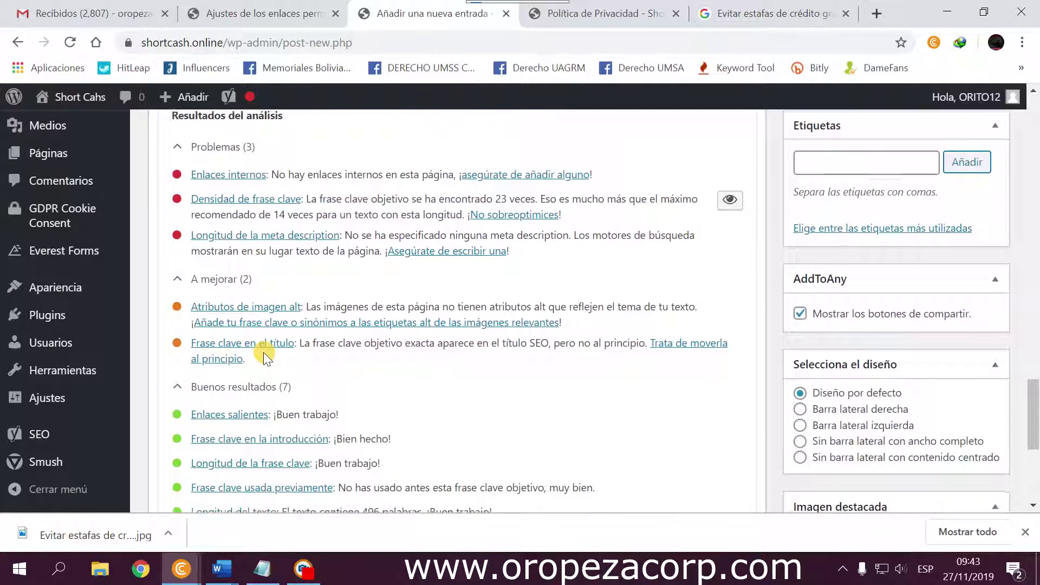
{"action": "scroll", "coordinate": [264, 359], "scroll_direction": "down", "scroll_amount": 6}
{"action": "scroll", "coordinate": [220, 353], "scroll_direction": "up", "scroll_amount": 8}
{"action": "scroll", "coordinate": [181, 344], "scroll_direction": "down", "scroll_amount": 4}
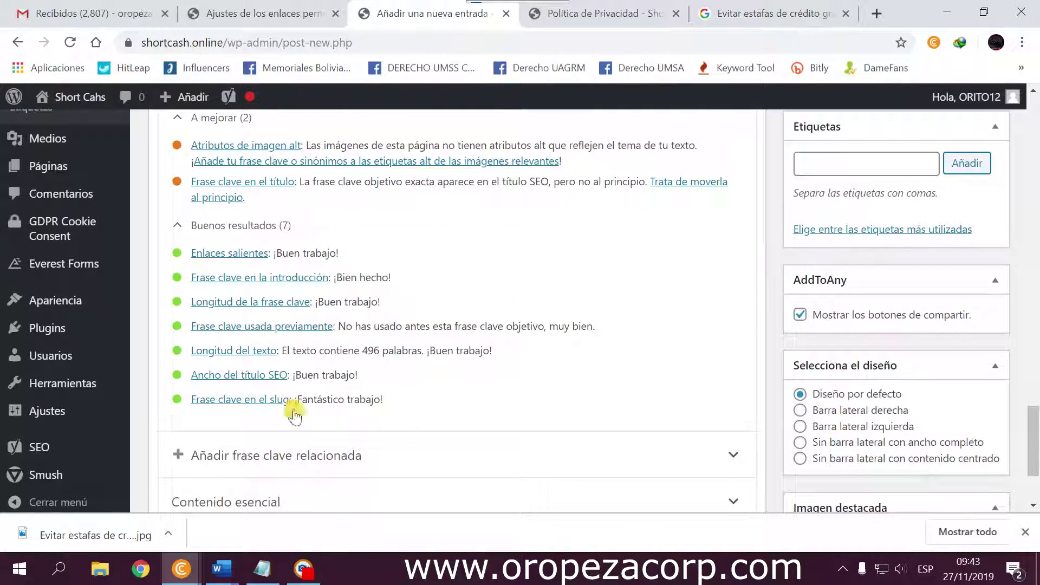
{"action": "left_click", "coordinate": [1024, 533]}
{"action": "scroll", "coordinate": [181, 429], "scroll_direction": "up", "scroll_amount": 3}
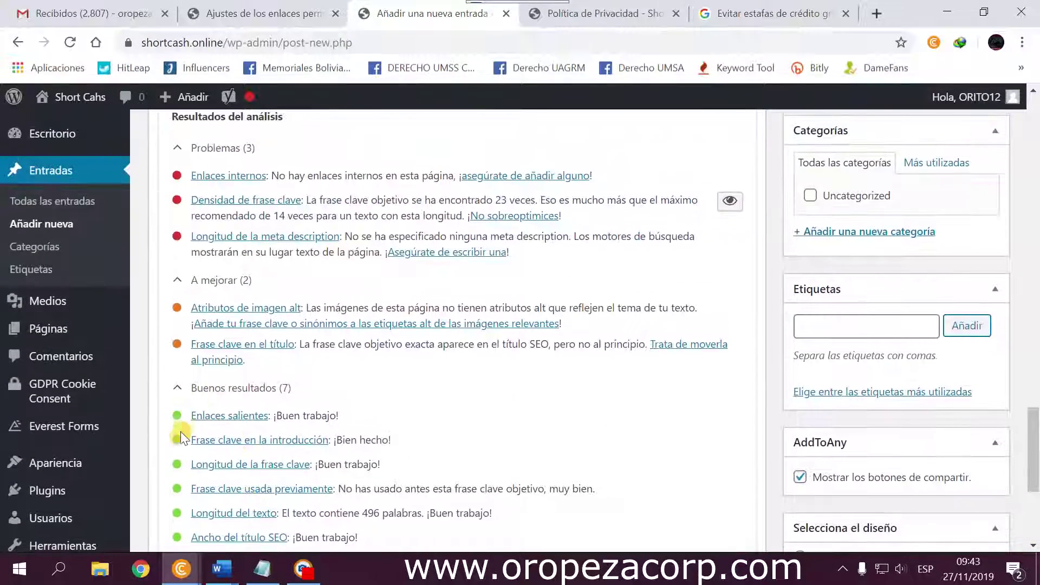
{"action": "scroll", "coordinate": [179, 441], "scroll_direction": "down", "scroll_amount": 2}
{"action": "scroll", "coordinate": [173, 392], "scroll_direction": "up", "scroll_amount": 2}
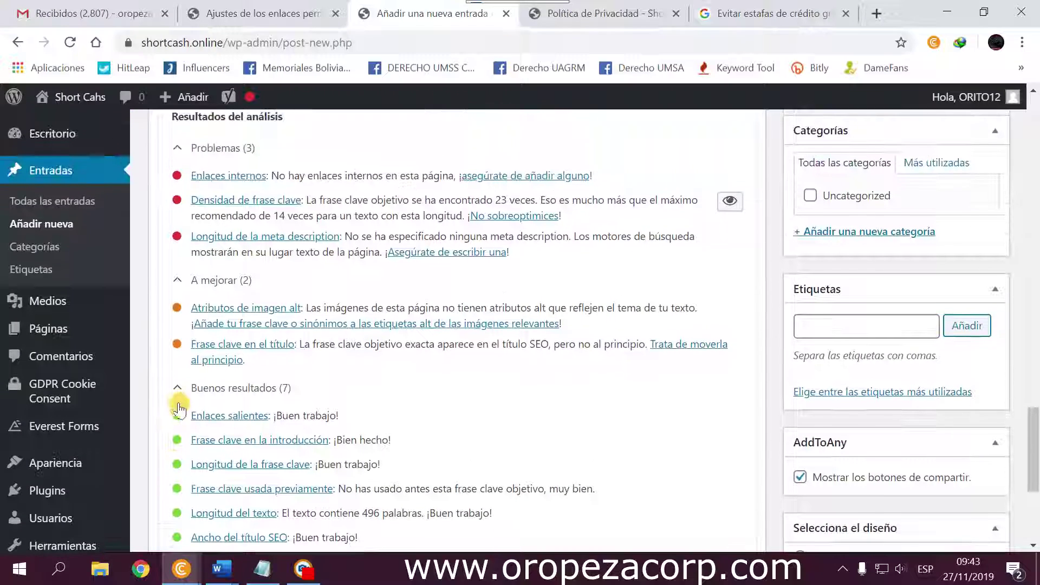
{"action": "scroll", "coordinate": [179, 401], "scroll_direction": "up", "scroll_amount": 2}
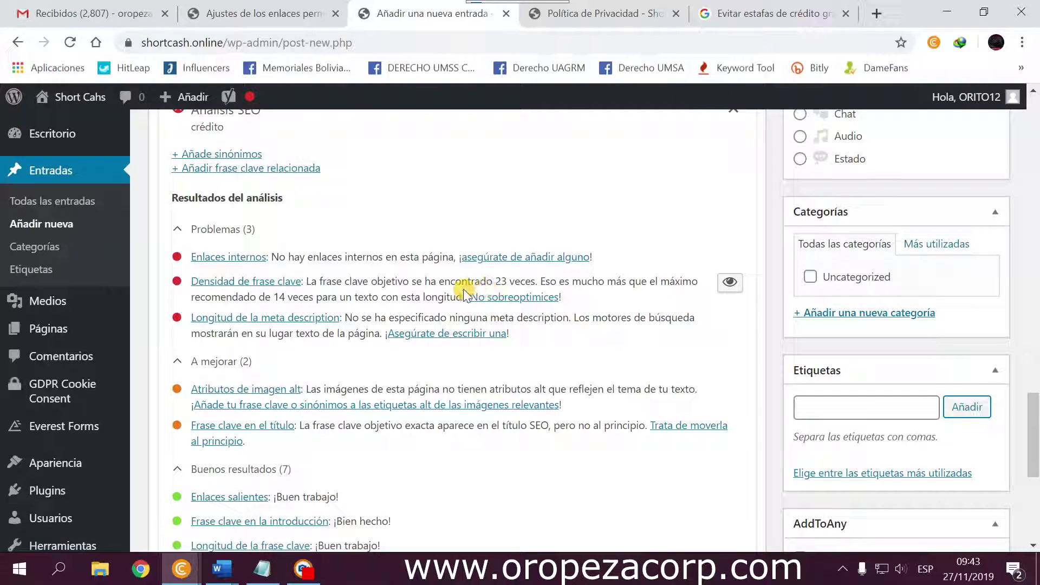
{"action": "scroll", "coordinate": [516, 281], "scroll_direction": "up", "scroll_amount": 10}
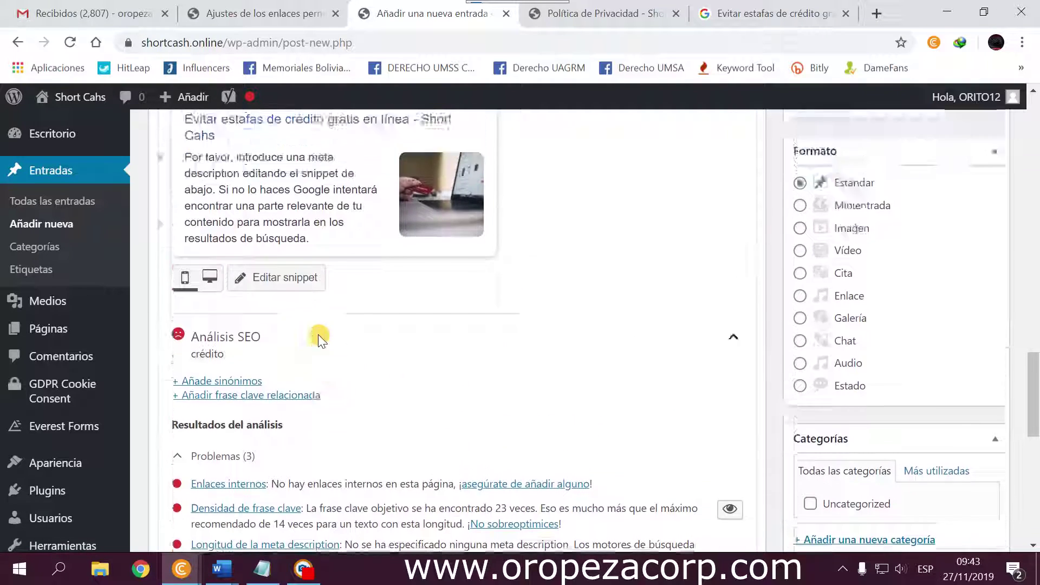
{"action": "scroll", "coordinate": [292, 379], "scroll_direction": "down", "scroll_amount": 3}
{"action": "scroll", "coordinate": [298, 388], "scroll_direction": "up", "scroll_amount": 6}
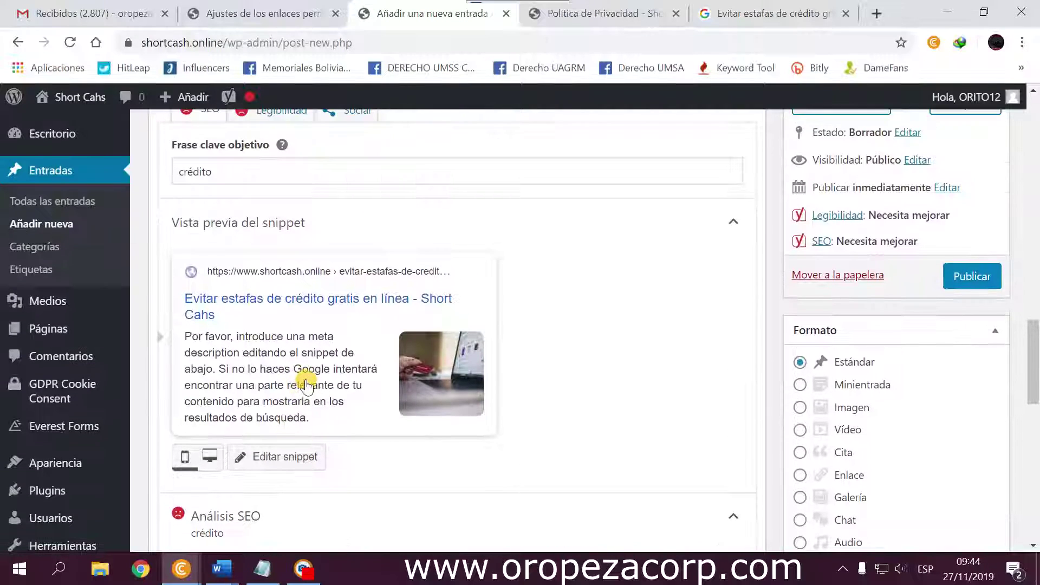
{"action": "scroll", "coordinate": [286, 399], "scroll_direction": "down", "scroll_amount": 3}
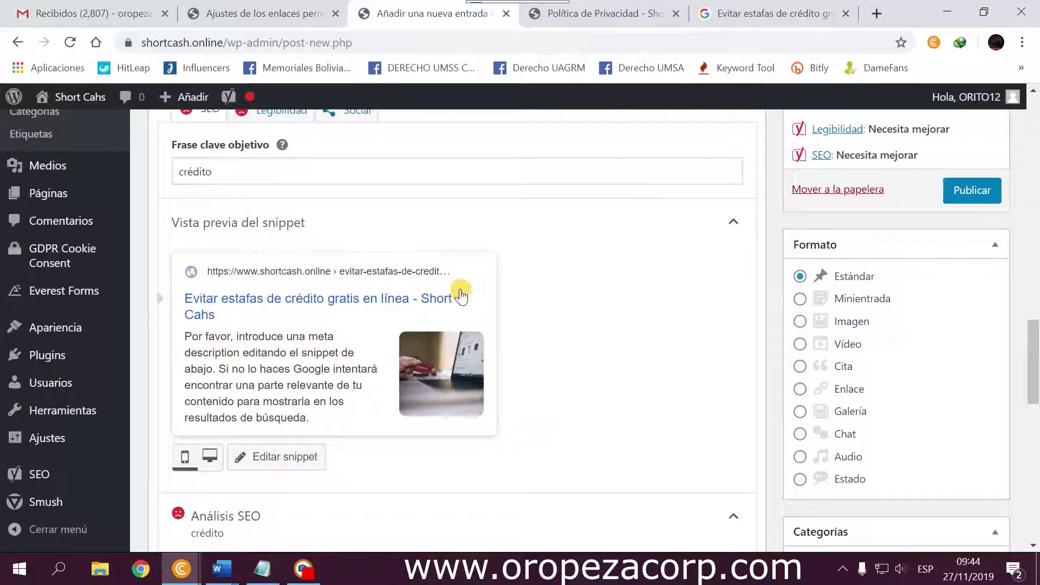
Open the snippet for editing and copy the article's heading together with its first sentence, up to "hace unos años.".
{"action": "scroll", "coordinate": [295, 410], "scroll_direction": "down", "scroll_amount": 2}
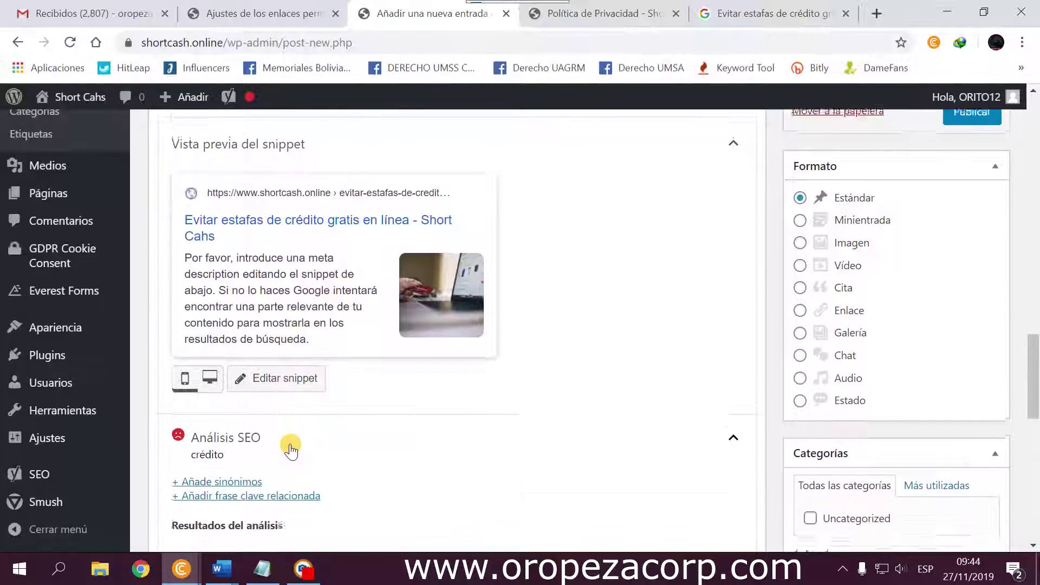
{"action": "left_click", "coordinate": [297, 376]}
{"action": "scroll", "coordinate": [285, 407], "scroll_direction": "down", "scroll_amount": 4}
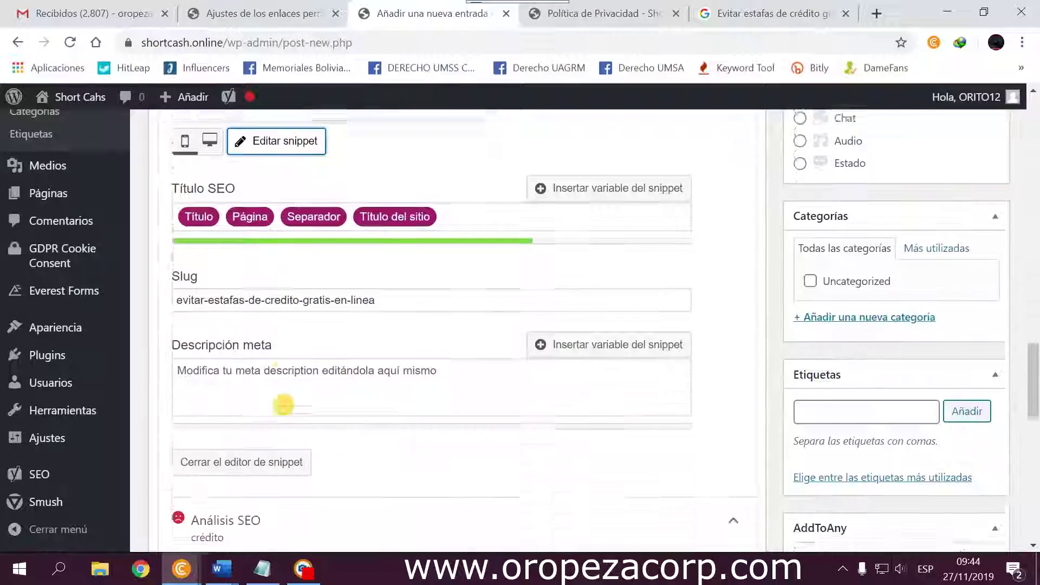
{"action": "scroll", "coordinate": [262, 395], "scroll_direction": "up", "scroll_amount": 14}
{"action": "scroll", "coordinate": [261, 394], "scroll_direction": "down", "scroll_amount": 3}
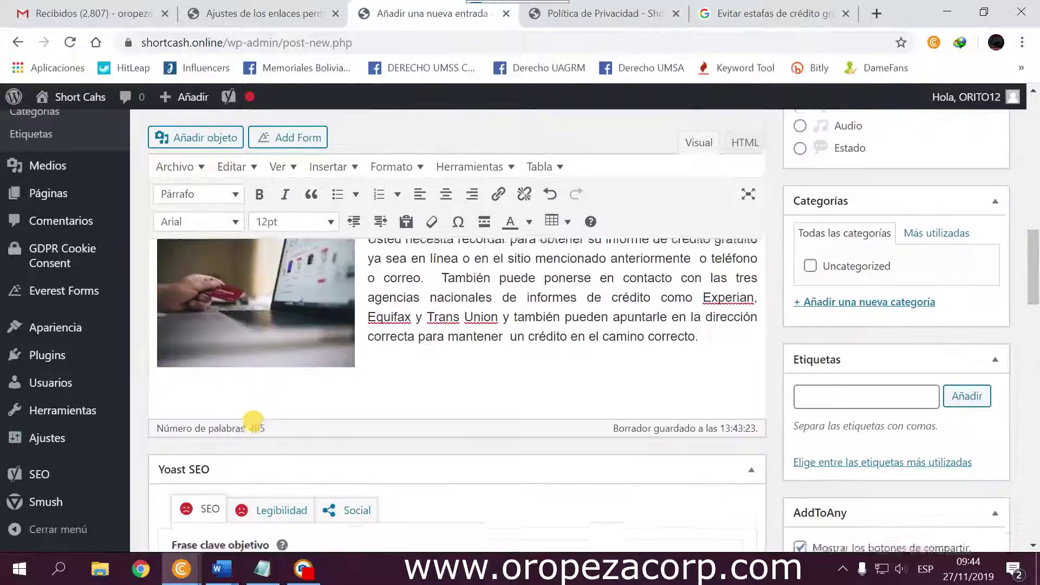
{"action": "scroll", "coordinate": [257, 422], "scroll_direction": "up", "scroll_amount": 12}
{"action": "scroll", "coordinate": [262, 419], "scroll_direction": "down", "scroll_amount": 1}
{"action": "scroll", "coordinate": [261, 419], "scroll_direction": "down", "scroll_amount": 2}
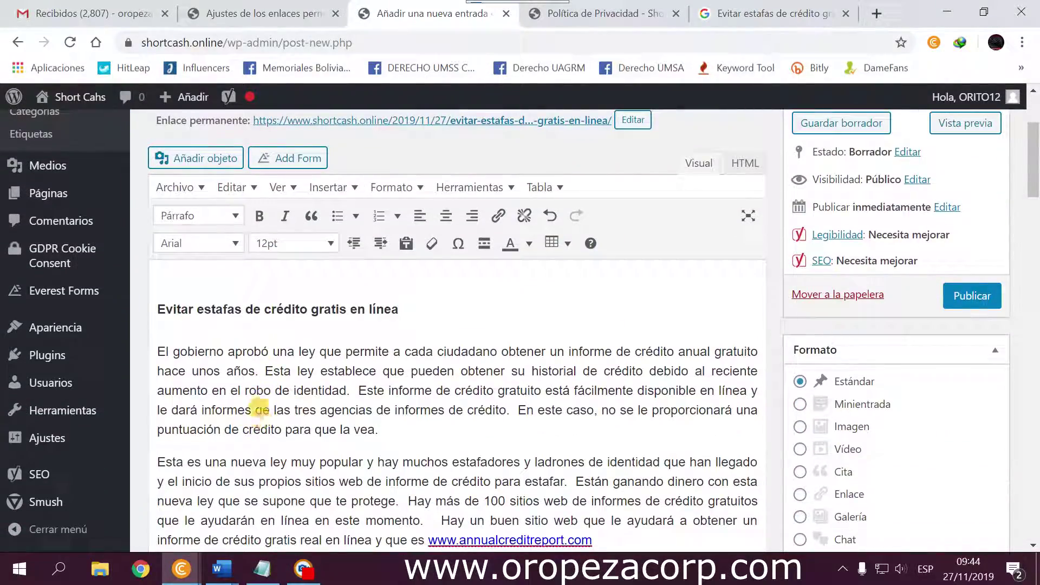
{"action": "left_click_drag", "start_coordinate": [255, 373], "coordinate": [145, 306]}
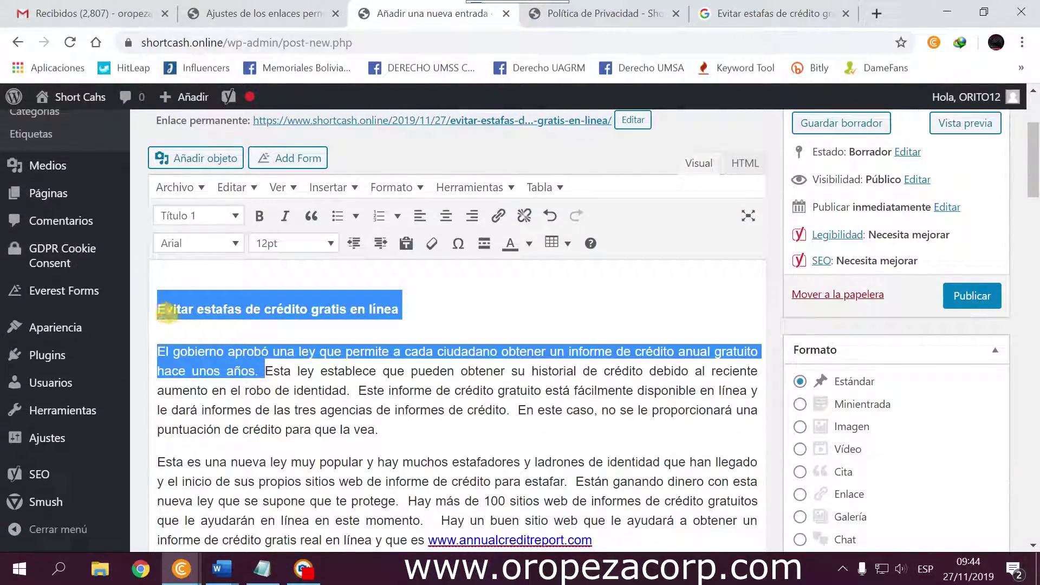
Paste the copied heading and first sentence as the snippet's meta description, adding a space between "línea" and "El".
{"action": "scroll", "coordinate": [165, 313], "scroll_direction": "down", "scroll_amount": 15}
{"action": "scroll", "coordinate": [281, 395], "scroll_direction": "up", "scroll_amount": 3}
{"action": "left_click", "coordinate": [254, 316]}
{"action": "type", "text": "Evitar estafas de crédito gratis en líneaEl gobierno aprobó una ley que permite a cada ciudadano obtener un informe de crédito anual gratuito hace unos años."}
{"action": "left_click", "coordinate": [377, 296]}
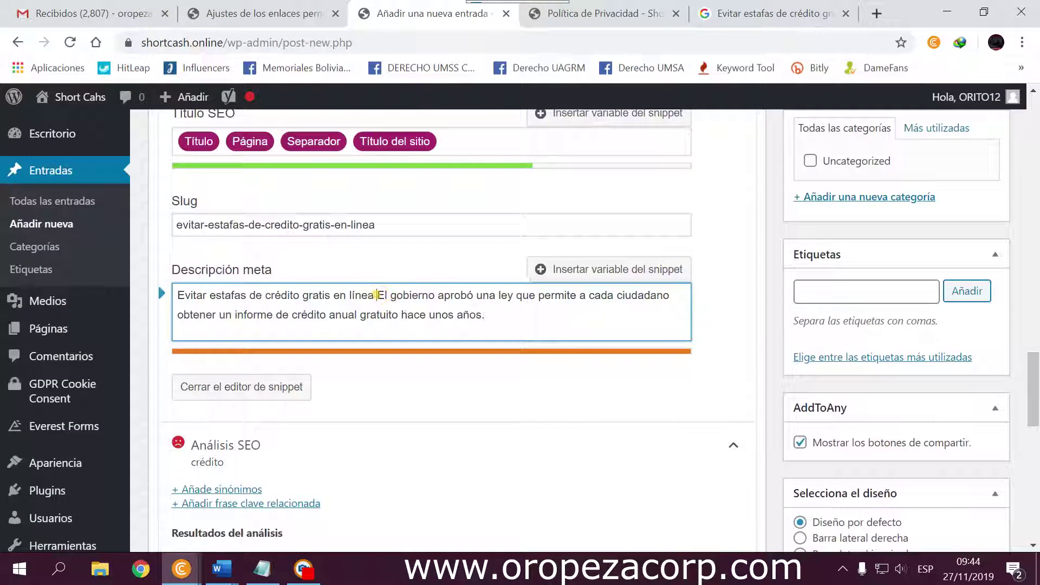
Check the snippet preview and shorten the meta description by deleting "unos años." so it ends at "gratuito hace".
{"action": "scroll", "coordinate": [489, 318], "scroll_direction": "up", "scroll_amount": 6}
{"action": "scroll", "coordinate": [429, 343], "scroll_direction": "down", "scroll_amount": 3}
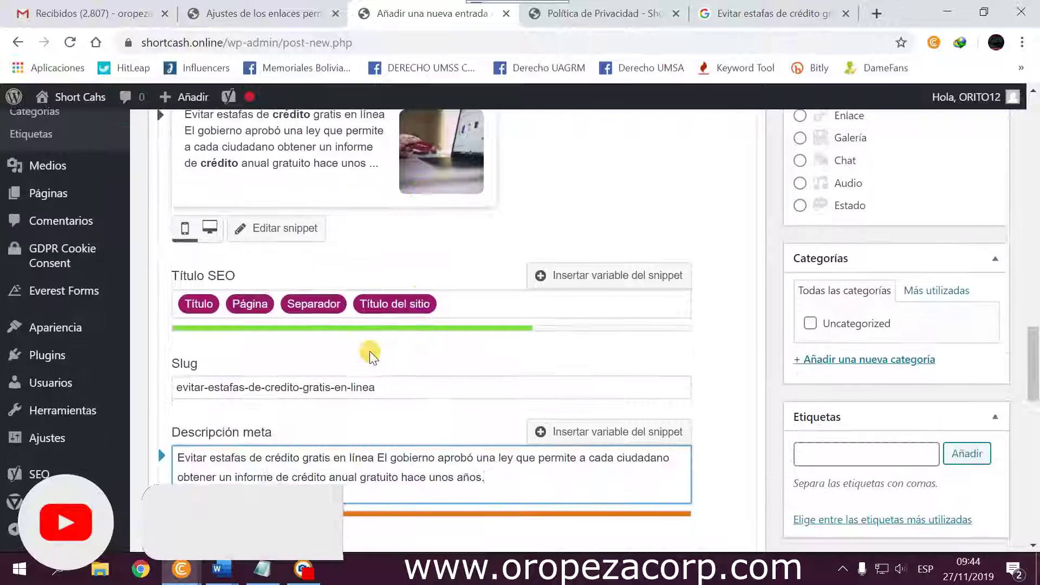
{"action": "scroll", "coordinate": [433, 465], "scroll_direction": "down", "scroll_amount": 3}
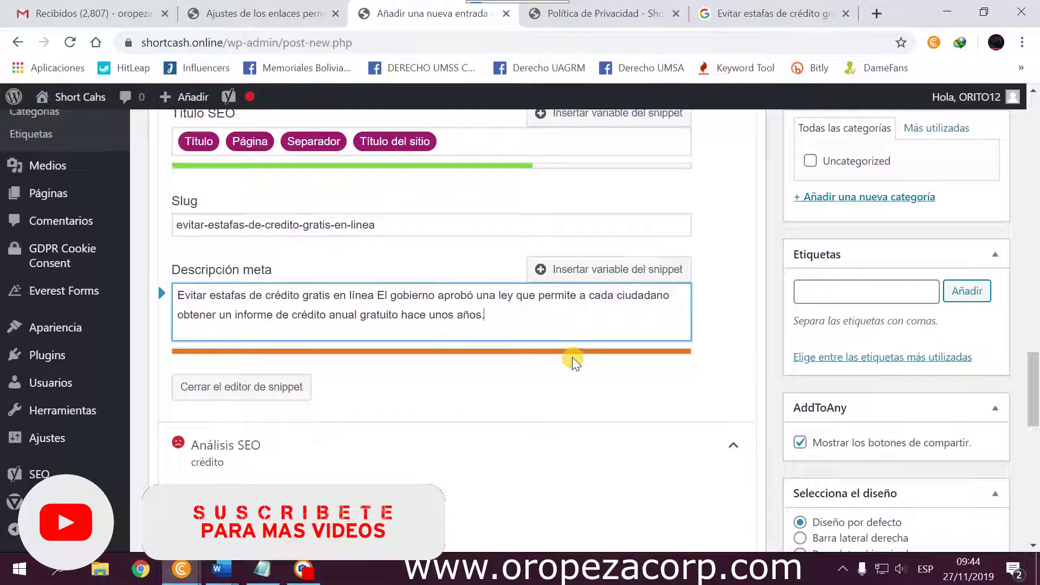
{"action": "left_click", "coordinate": [594, 352]}
{"action": "scroll", "coordinate": [488, 338], "scroll_direction": "up", "scroll_amount": 5}
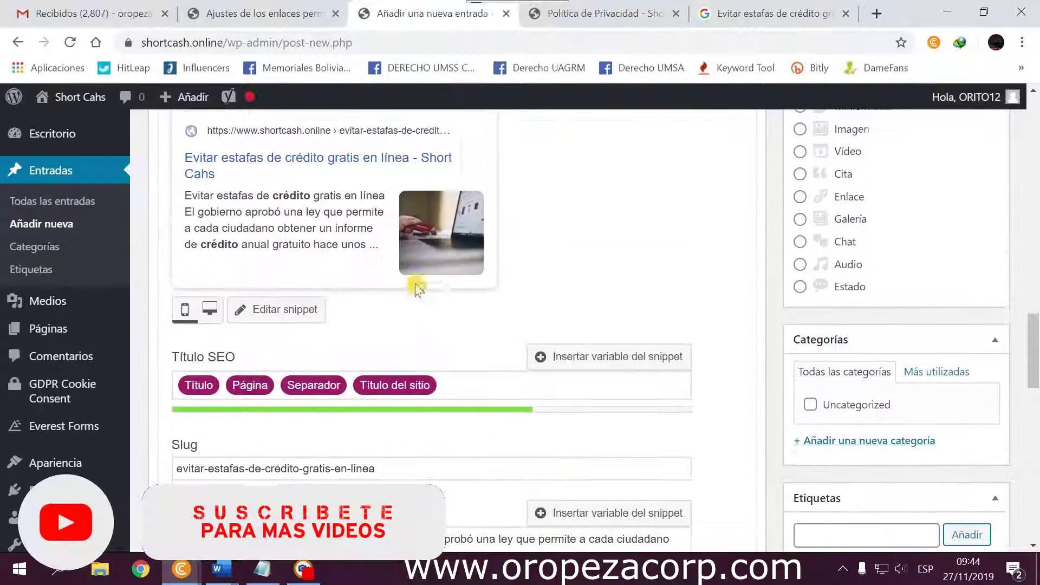
{"action": "scroll", "coordinate": [356, 255], "scroll_direction": "down", "scroll_amount": 5}
{"action": "left_click", "coordinate": [490, 315]}
{"action": "key", "text": "shift+Left"}
{"action": "key", "text": "shift+Left"}
{"action": "key", "text": "shift+Left"}
{"action": "key", "text": "shift+Left"}
{"action": "key", "text": "shift+Left"}
{"action": "key", "text": "shift+Left"}
{"action": "key", "text": "shift+Left"}
{"action": "key", "text": "shift+Left"}
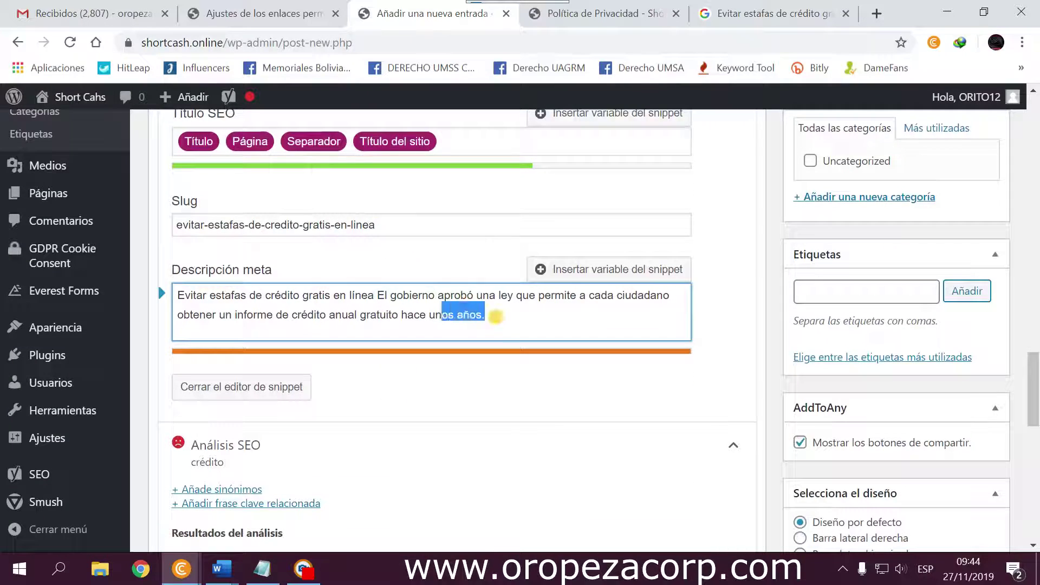
{"action": "key", "text": "BackSpace"}
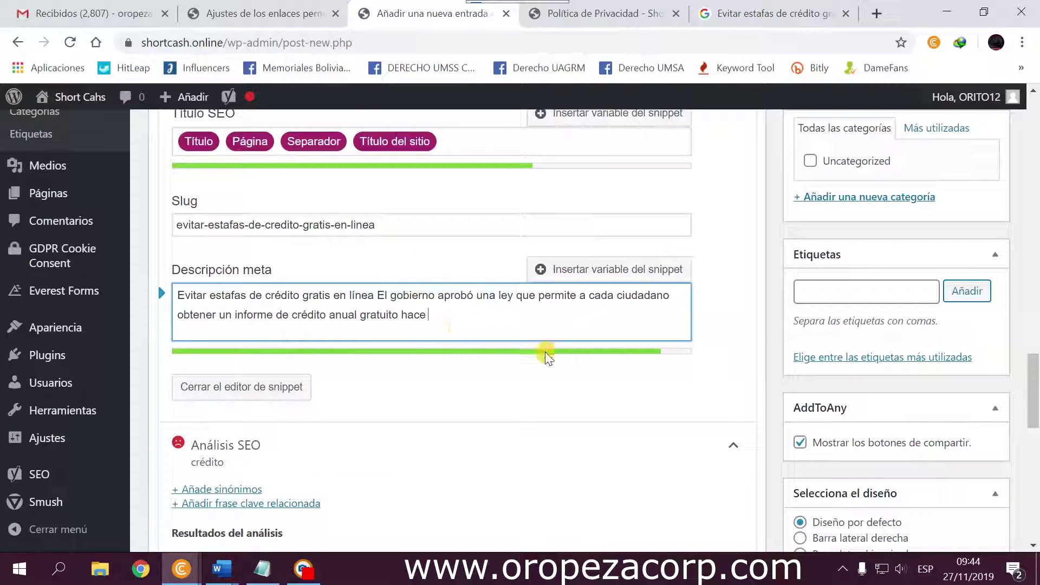
End the snippet's meta description with ".." directly after "gratuito hace" and check the SEO analysis results.
{"action": "key", "text": "BackSpace"}
{"action": "type", "text": ".."}
{"action": "scroll", "coordinate": [496, 378], "scroll_direction": "down", "scroll_amount": 2}
{"action": "scroll", "coordinate": [497, 383], "scroll_direction": "down", "scroll_amount": 7}
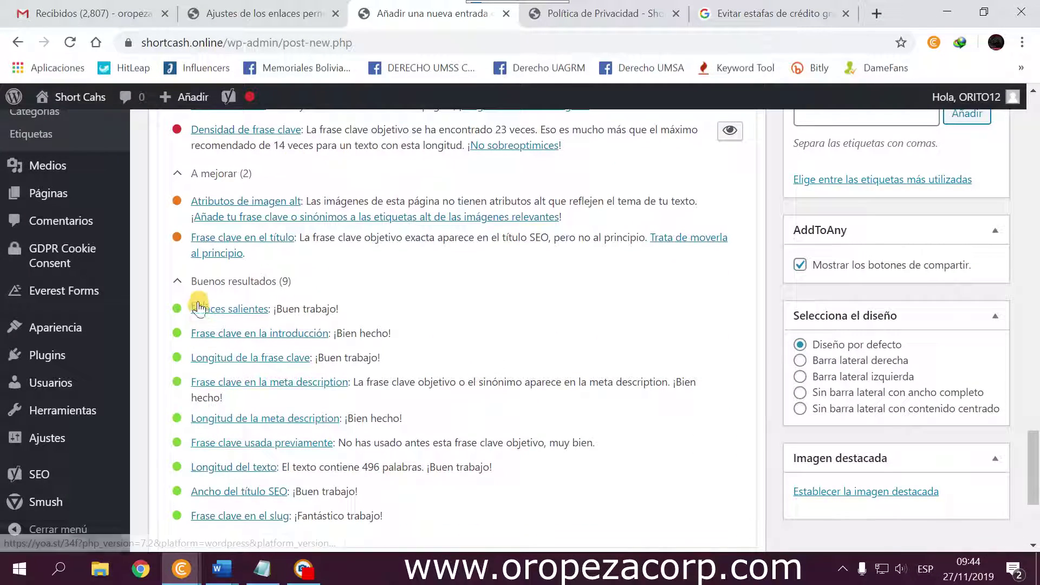
{"action": "scroll", "coordinate": [289, 290], "scroll_direction": "up", "scroll_amount": 2}
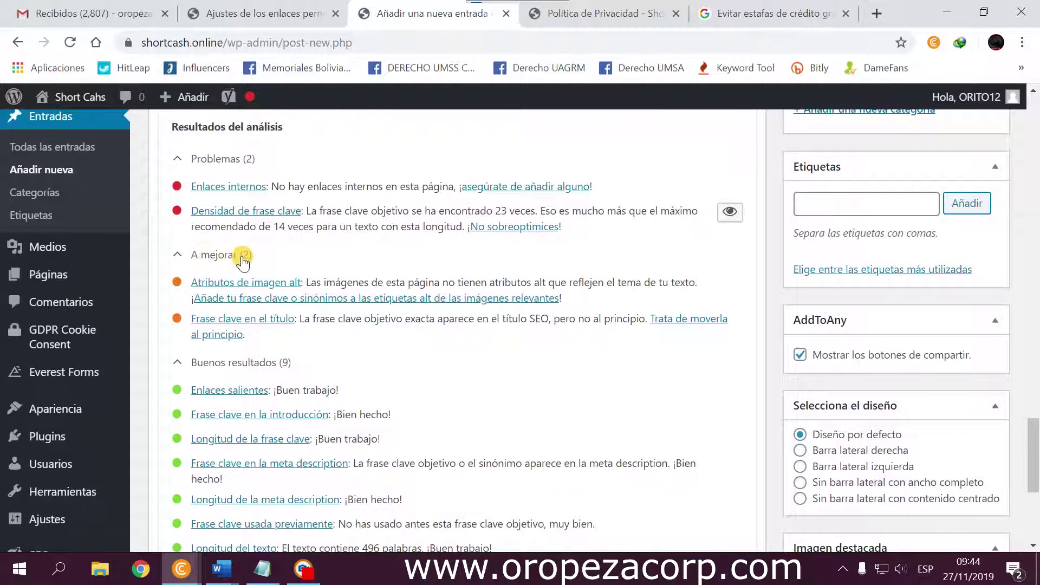
{"action": "scroll", "coordinate": [242, 262], "scroll_direction": "up", "scroll_amount": 2}
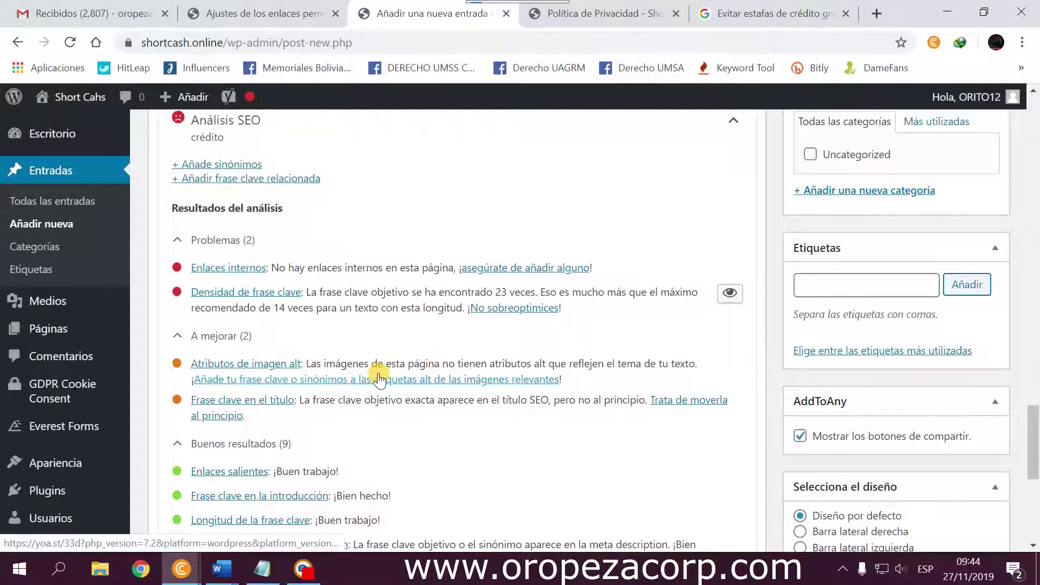
Copy the post title "Evitar estafas de crédito gratis en línea" and open the details of the laptop image for editing.
{"action": "scroll", "coordinate": [378, 379], "scroll_direction": "up", "scroll_amount": 18}
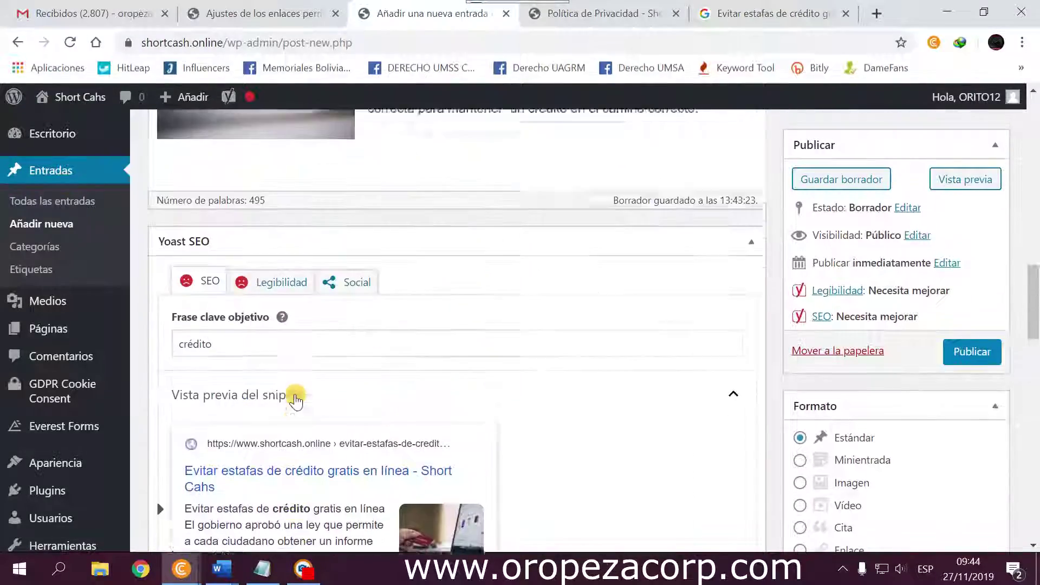
{"action": "scroll", "coordinate": [295, 401], "scroll_direction": "up", "scroll_amount": 15}
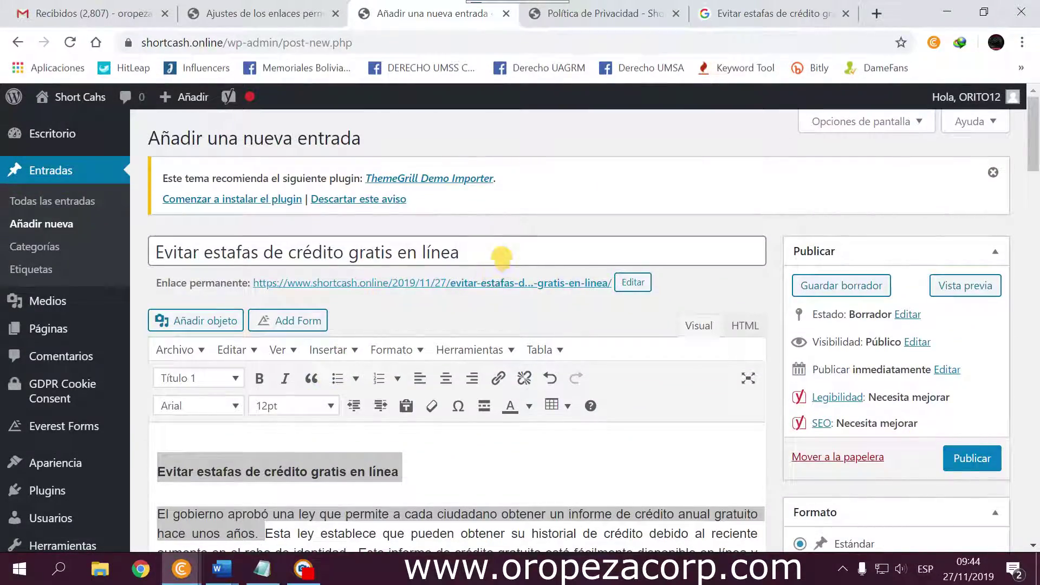
{"action": "triple_click", "coordinate": [502, 256]}
{"action": "key", "text": "ctrl+c"}
{"action": "scroll", "coordinate": [302, 417], "scroll_direction": "down", "scroll_amount": 15}
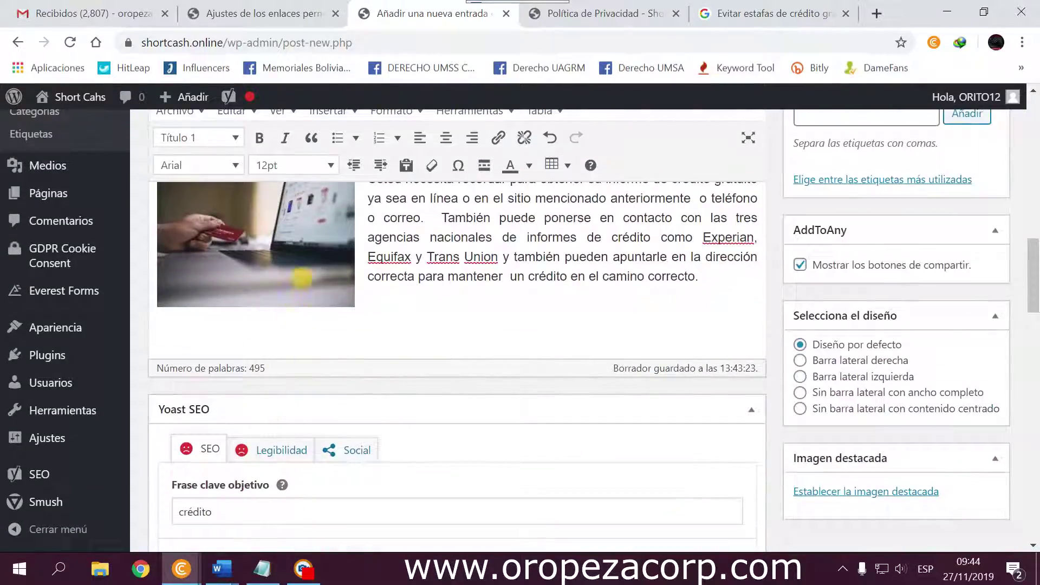
{"action": "left_click", "coordinate": [303, 274]}
{"action": "scroll", "coordinate": [303, 274], "scroll_direction": "down", "scroll_amount": 1}
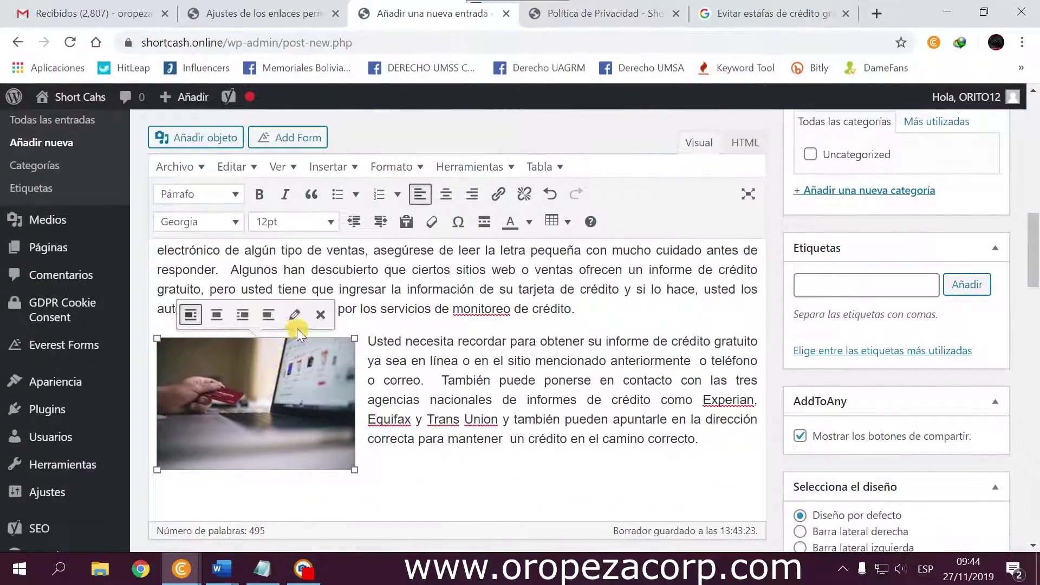
{"action": "left_click", "coordinate": [294, 315]}
Set the image's alternative text and title attribute to "Evitar estafas de crédito gratis en línea" and update the image.
{"action": "left_click", "coordinate": [271, 176]}
{"action": "scroll", "coordinate": [274, 372], "scroll_direction": "down", "scroll_amount": 1}
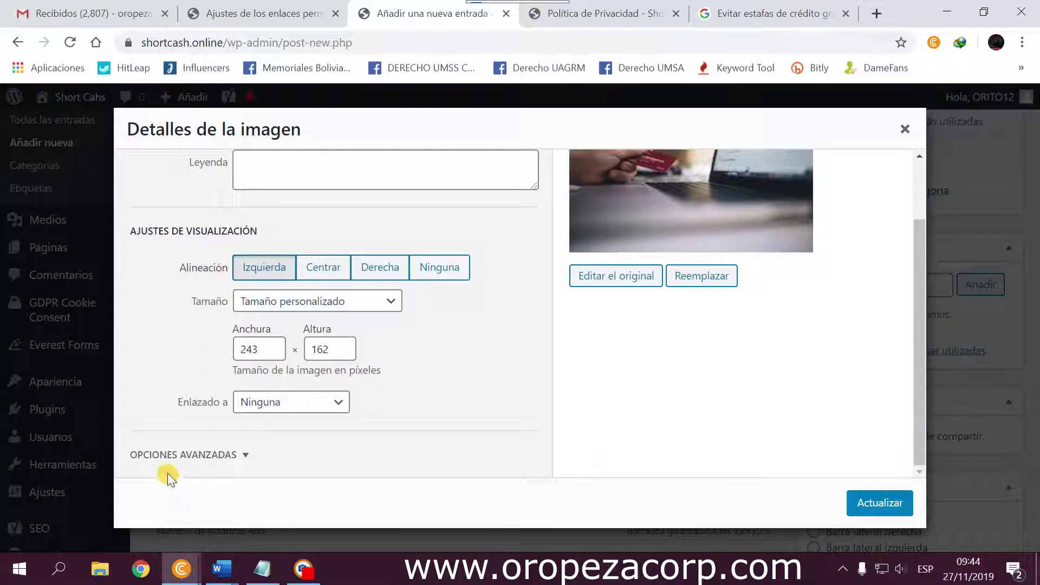
{"action": "left_click", "coordinate": [199, 459]}
{"action": "left_click", "coordinate": [270, 340]}
{"action": "type", "text": "Evitar estafas de credito gratis en linea"}
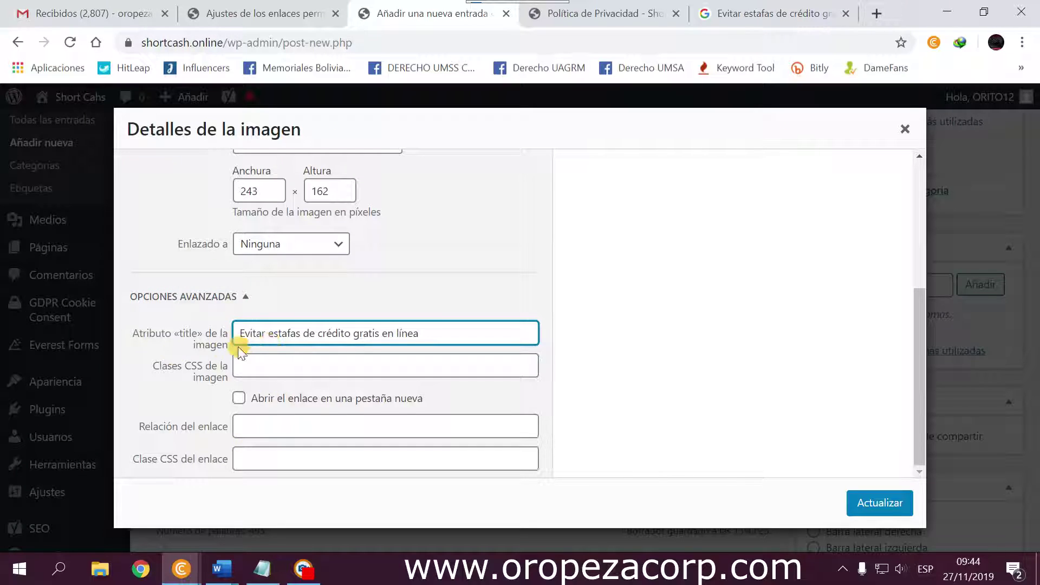
{"action": "left_click", "coordinate": [861, 515]}
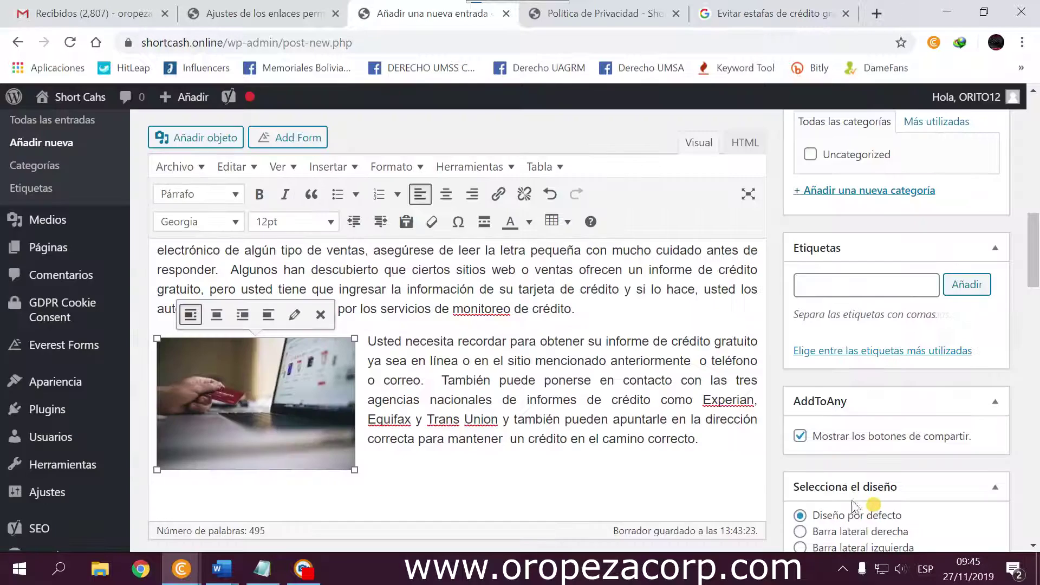
Review the updated SEO analysis and replace the focus keyphrase with the copied title "Evitar estafas de crédito gratis en línea".
{"action": "scroll", "coordinate": [341, 411], "scroll_direction": "down", "scroll_amount": 10}
{"action": "scroll", "coordinate": [344, 386], "scroll_direction": "down", "scroll_amount": 4}
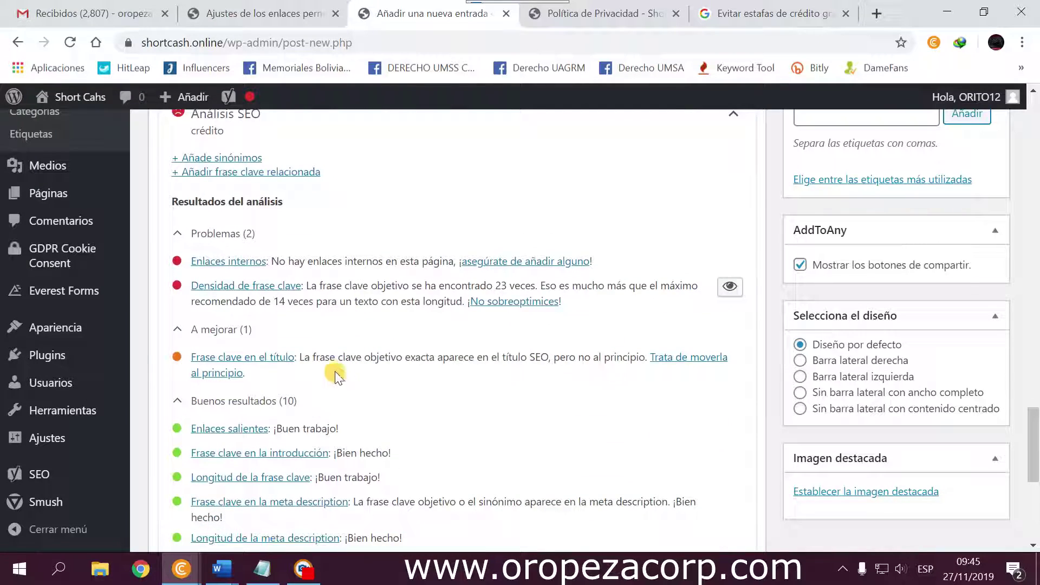
{"action": "scroll", "coordinate": [225, 386], "scroll_direction": "down", "scroll_amount": 1}
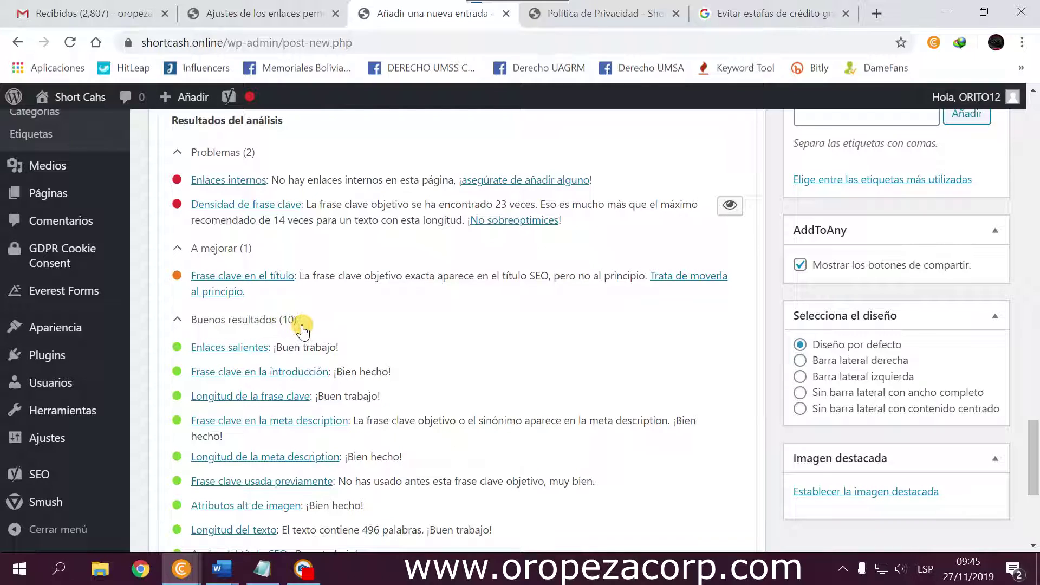
{"action": "scroll", "coordinate": [352, 327], "scroll_direction": "up", "scroll_amount": 1}
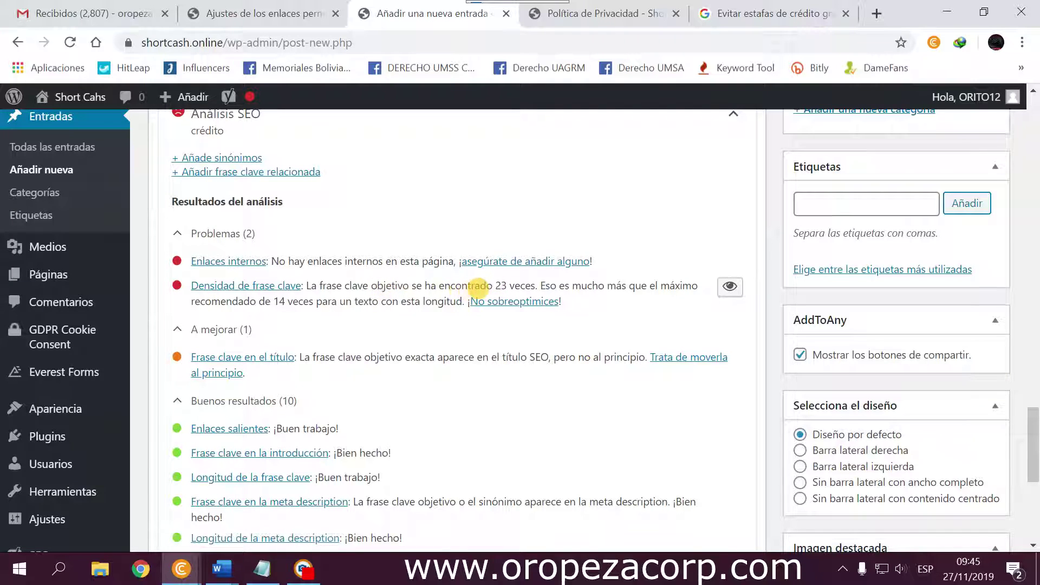
{"action": "scroll", "coordinate": [477, 291], "scroll_direction": "up", "scroll_amount": 15}
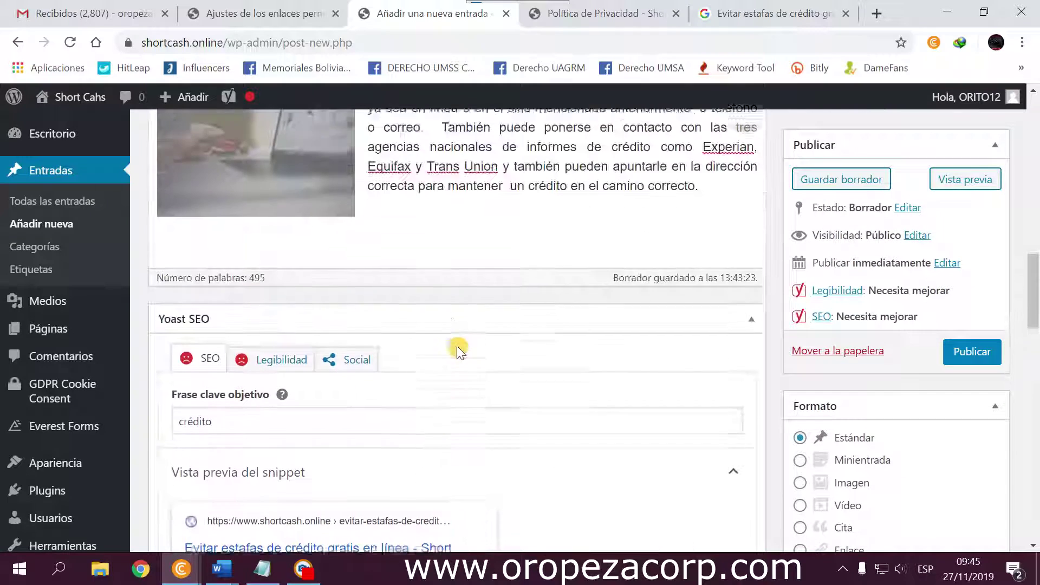
{"action": "scroll", "coordinate": [458, 349], "scroll_direction": "down", "scroll_amount": 8}
{"action": "scroll", "coordinate": [425, 363], "scroll_direction": "up", "scroll_amount": 4}
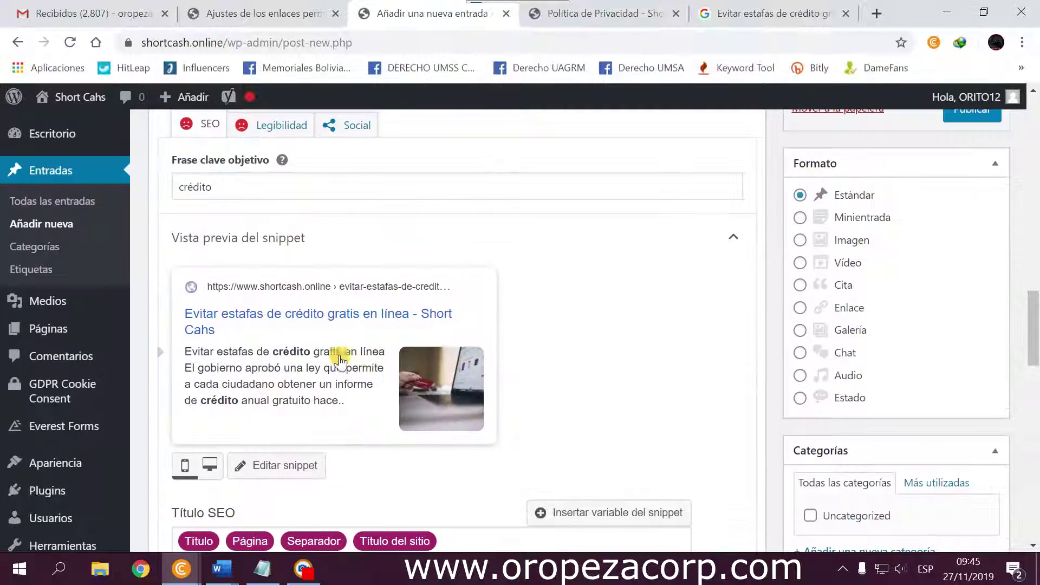
{"action": "double_click", "coordinate": [298, 196]}
{"action": "key", "text": "ctrl+v"}
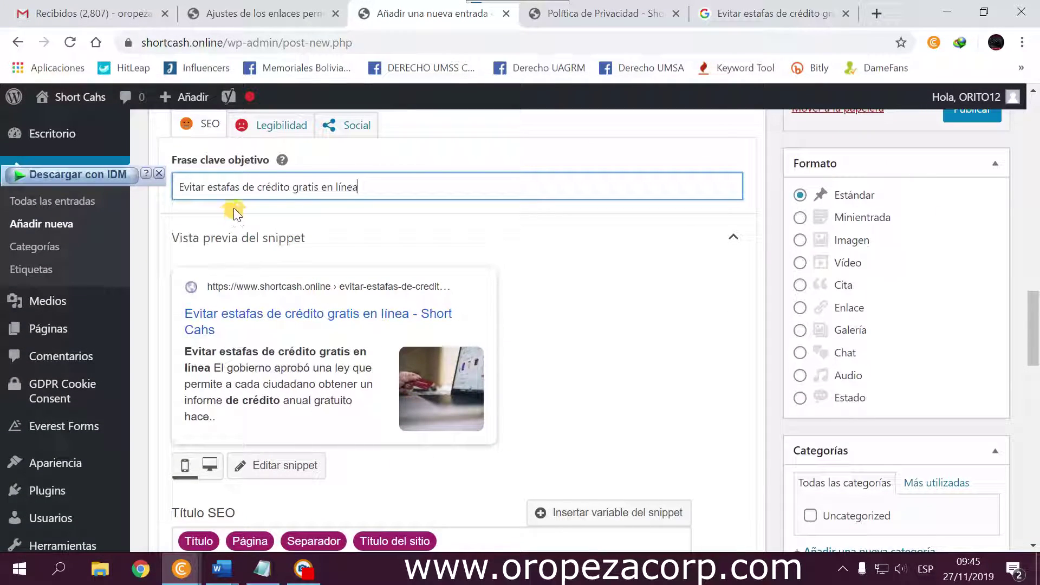
Trim the focus keyphrase to "crédito gratis" and collapse the snippet preview.
{"action": "left_click_drag", "start_coordinate": [253, 191], "coordinate": [174, 193]}
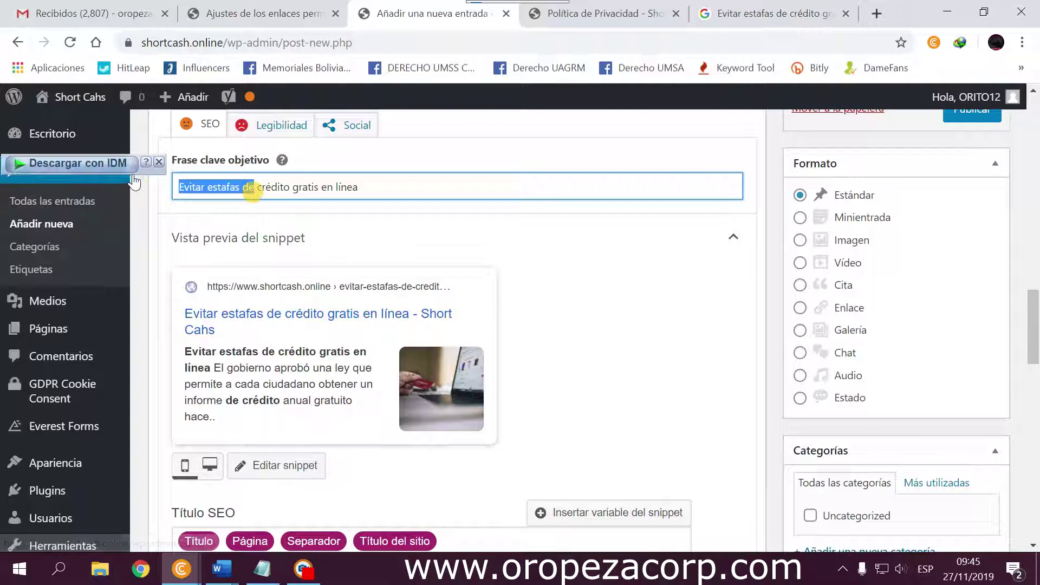
{"action": "key", "text": "BackSpace"}
{"action": "left_click", "coordinate": [246, 190]}
{"action": "key", "text": "shift+End"}
{"action": "key", "text": "BackSpace"}
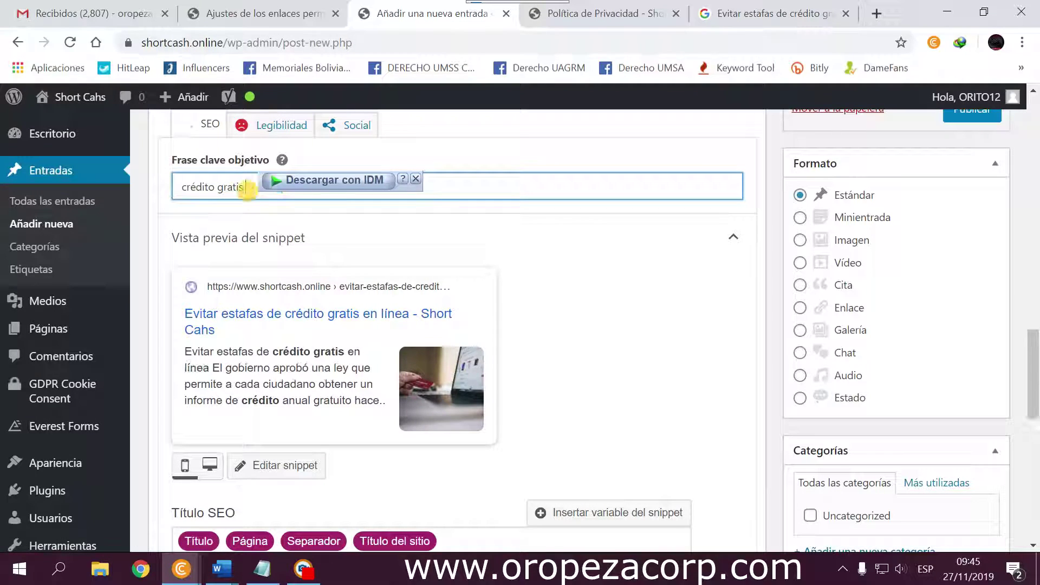
{"action": "left_click", "coordinate": [513, 242]}
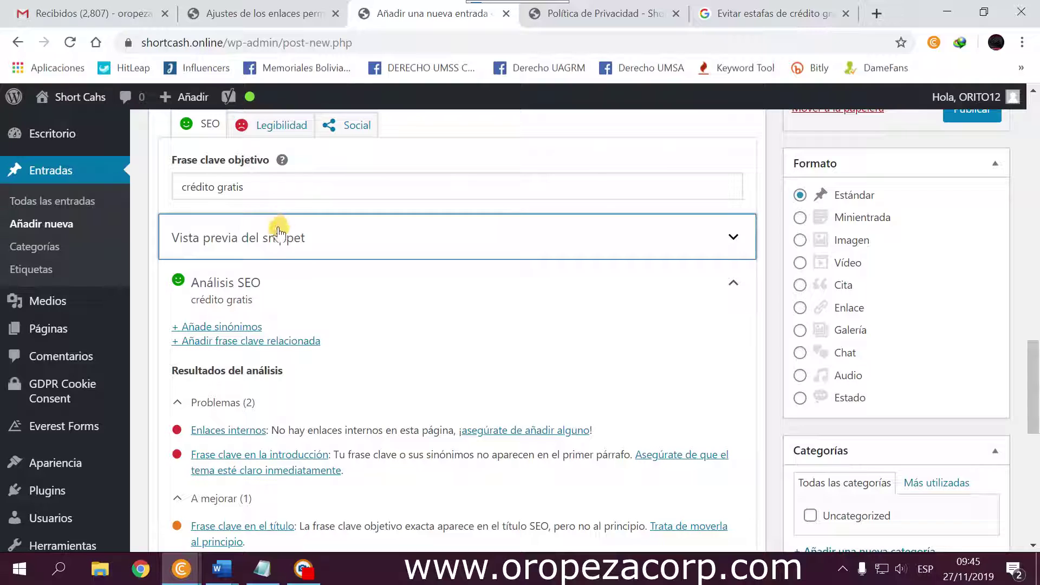
Examine the SEO status indicators and the analysis results for the keyphrase "crédito gratis".
{"action": "scroll", "coordinate": [230, 384], "scroll_direction": "down", "scroll_amount": 3}
{"action": "scroll", "coordinate": [231, 384], "scroll_direction": "up", "scroll_amount": 5}
{"action": "mouse_move", "coordinate": [233, 97]}
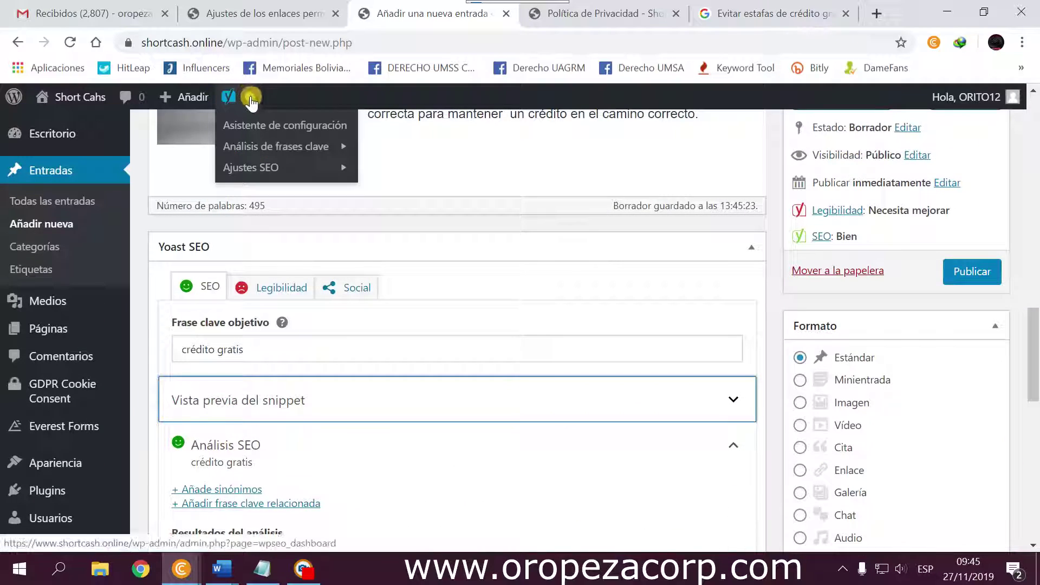
{"action": "scroll", "coordinate": [183, 244], "scroll_direction": "down", "scroll_amount": 2}
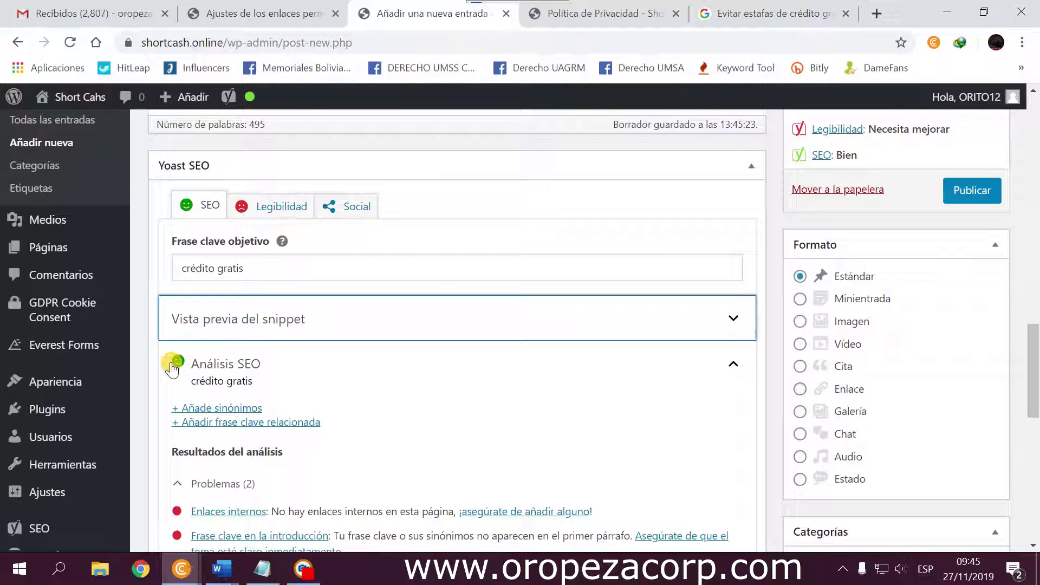
{"action": "scroll", "coordinate": [180, 370], "scroll_direction": "down", "scroll_amount": 5}
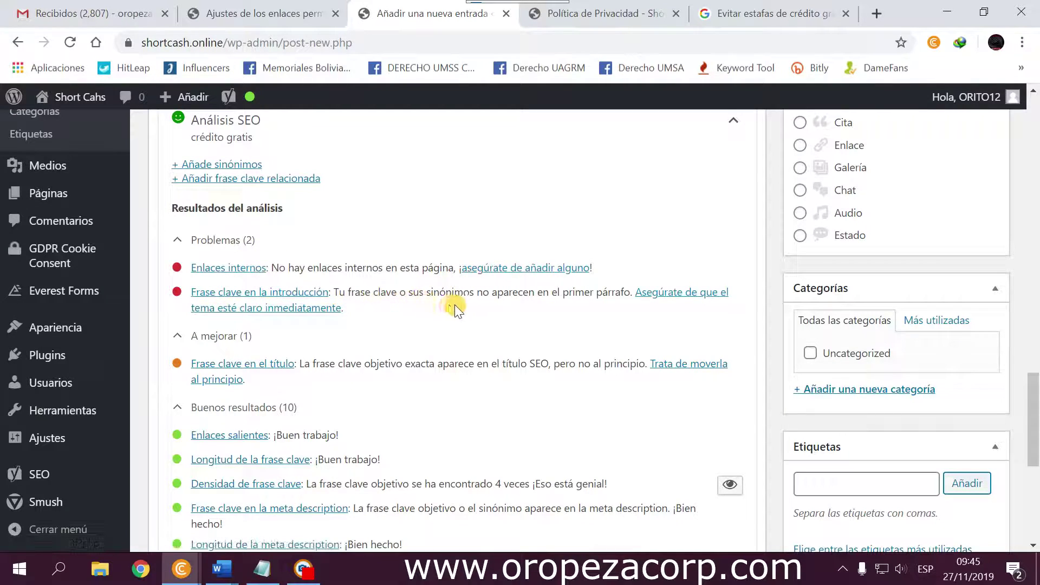
Copy the article's heading to the start of the first paragraph and end it with a period before "El gobierno".
{"action": "scroll", "coordinate": [594, 297], "scroll_direction": "up", "scroll_amount": 4}
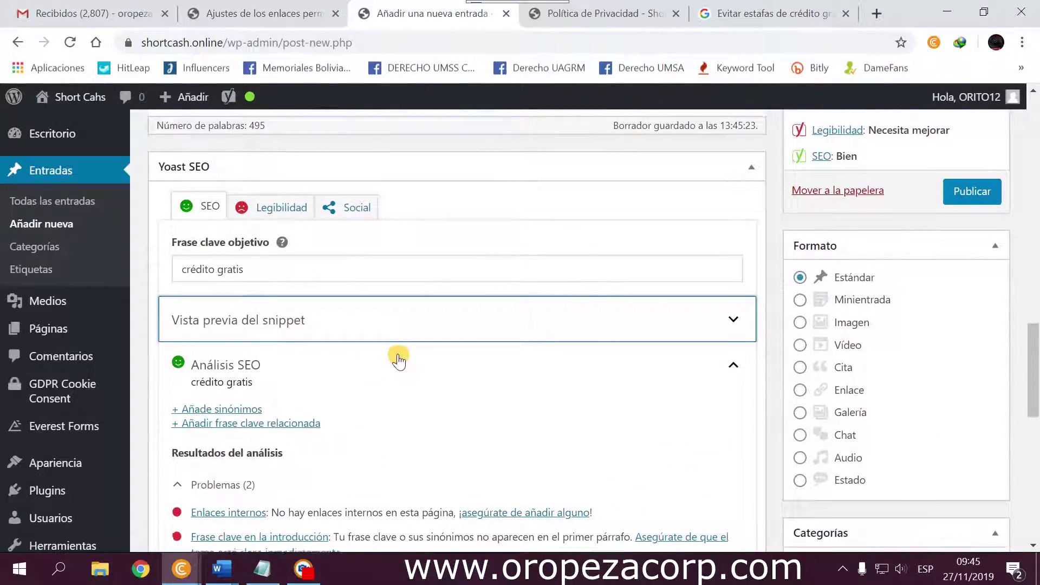
{"action": "scroll", "coordinate": [395, 353], "scroll_direction": "up", "scroll_amount": 12}
{"action": "scroll", "coordinate": [353, 369], "scroll_direction": "down", "scroll_amount": 3}
{"action": "scroll", "coordinate": [271, 368], "scroll_direction": "up", "scroll_amount": 2}
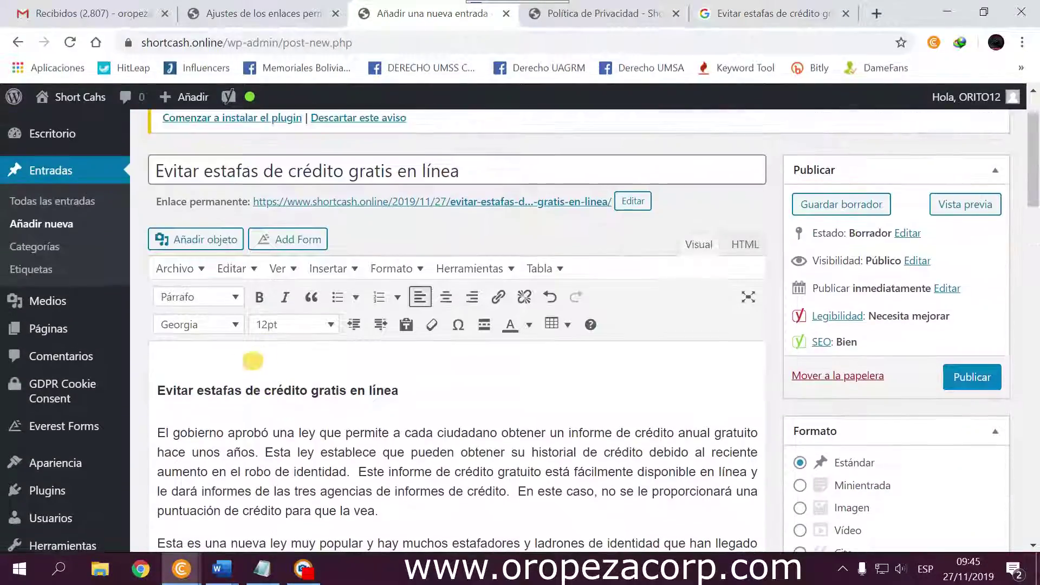
{"action": "left_click", "coordinate": [158, 433]}
{"action": "left_click_drag", "start_coordinate": [404, 390], "coordinate": [162, 405]}
{"action": "key", "text": "ctrl+c"}
{"action": "left_click", "coordinate": [158, 431]}
{"action": "key", "text": "ctrl+v"}
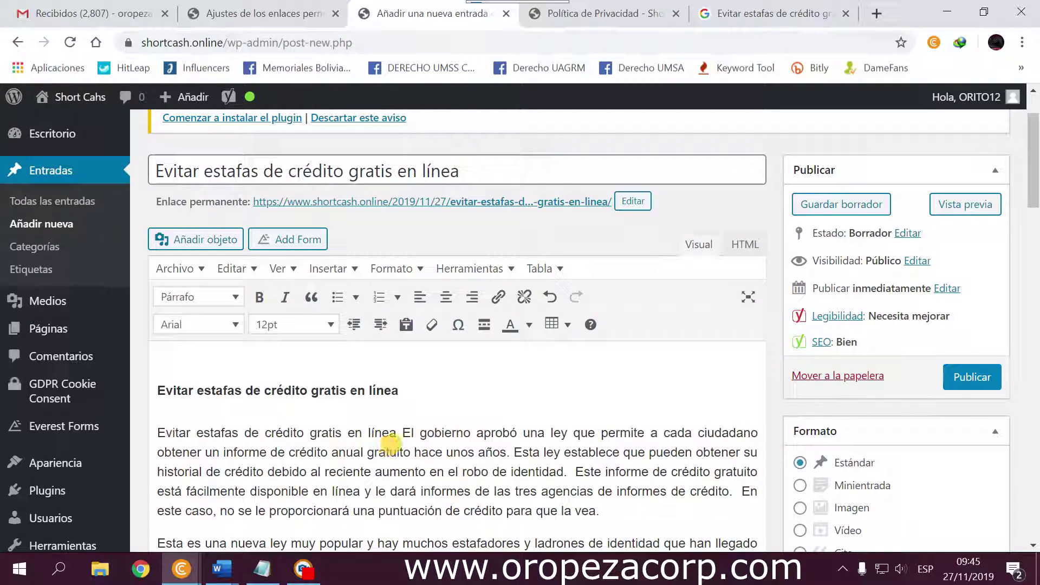
{"action": "key", "text": "BackSpace"}
{"action": "type", "text": "."}
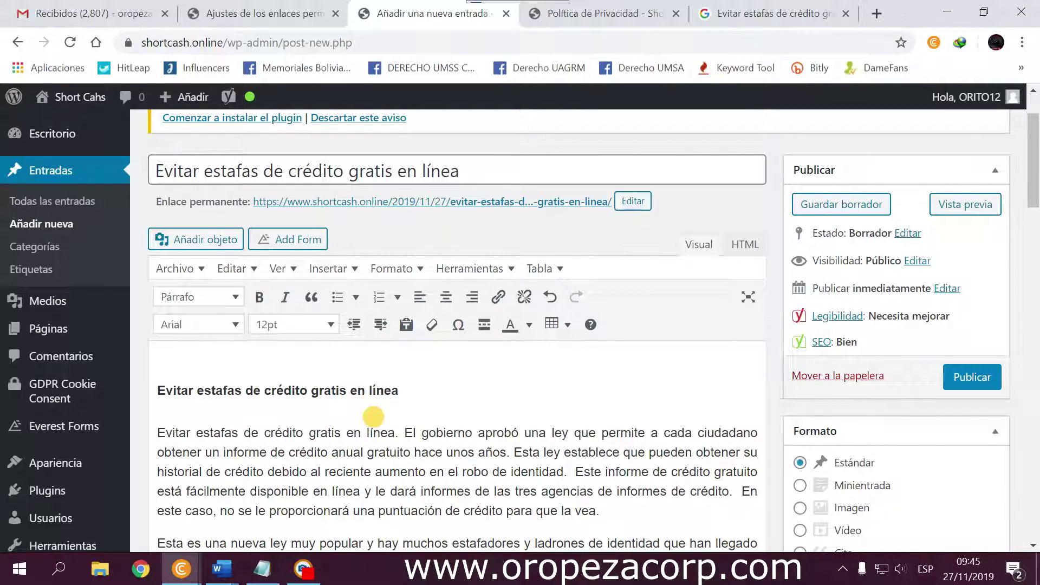
Review the SEO analysis again after the introduction edit and look over the post's category options.
{"action": "scroll", "coordinate": [373, 420], "scroll_direction": "down", "scroll_amount": 20}
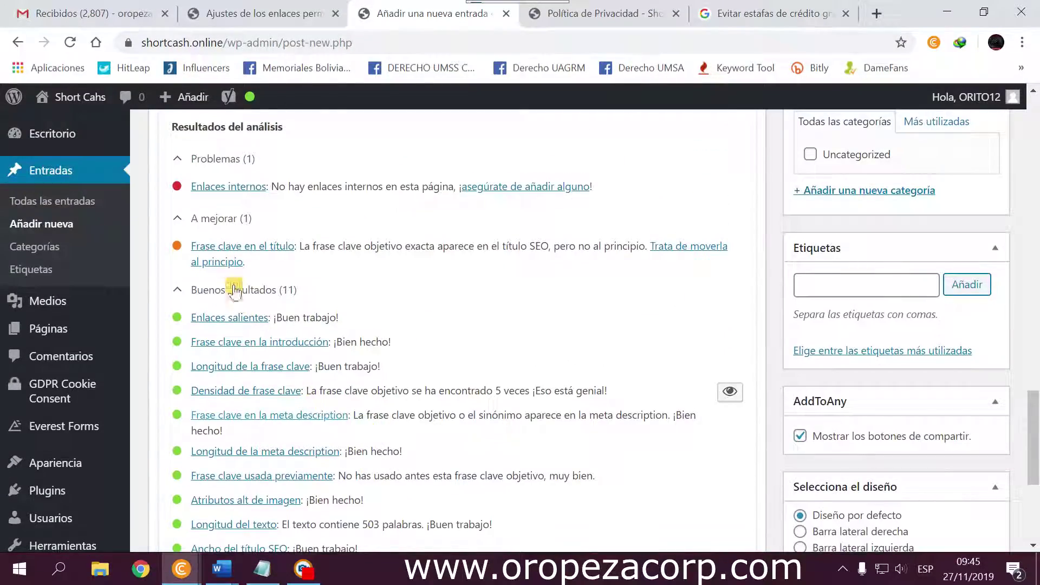
{"action": "scroll", "coordinate": [234, 291], "scroll_direction": "up", "scroll_amount": 1}
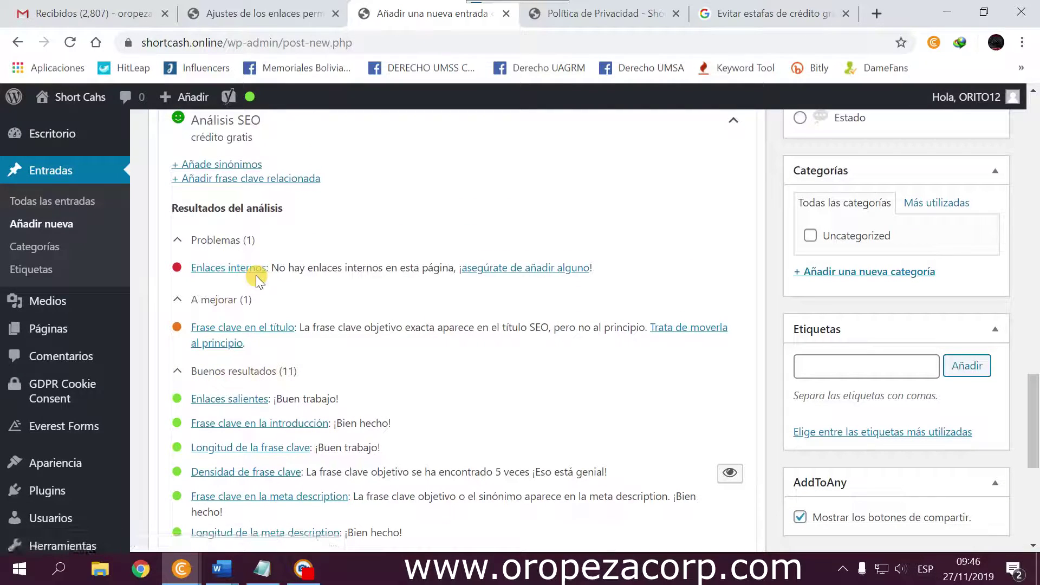
{"action": "scroll", "coordinate": [542, 346], "scroll_direction": "up", "scroll_amount": 1}
{"action": "scroll", "coordinate": [813, 412], "scroll_direction": "up", "scroll_amount": 2}
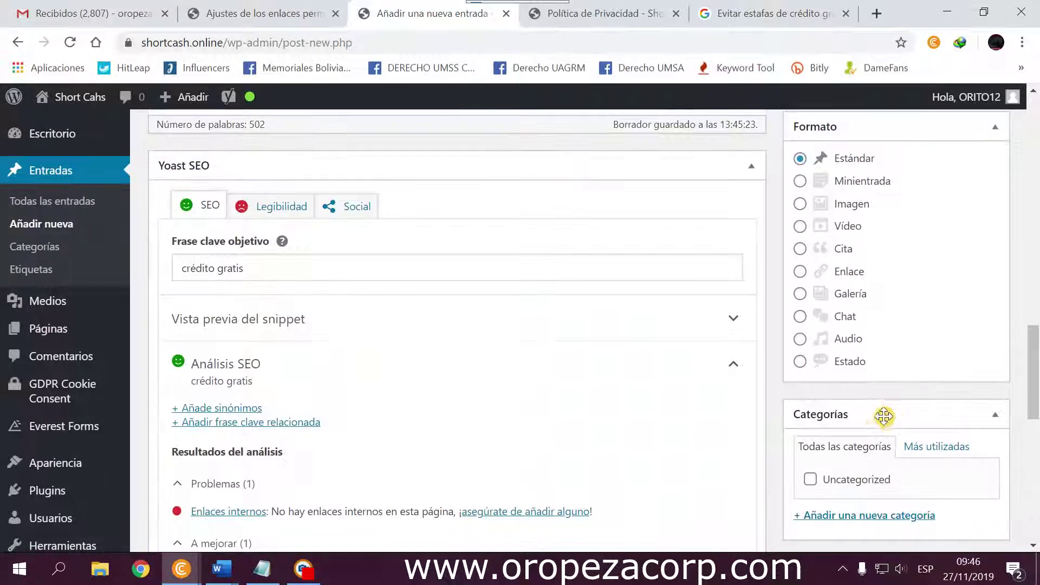
{"action": "scroll", "coordinate": [882, 418], "scroll_direction": "down", "scroll_amount": 1}
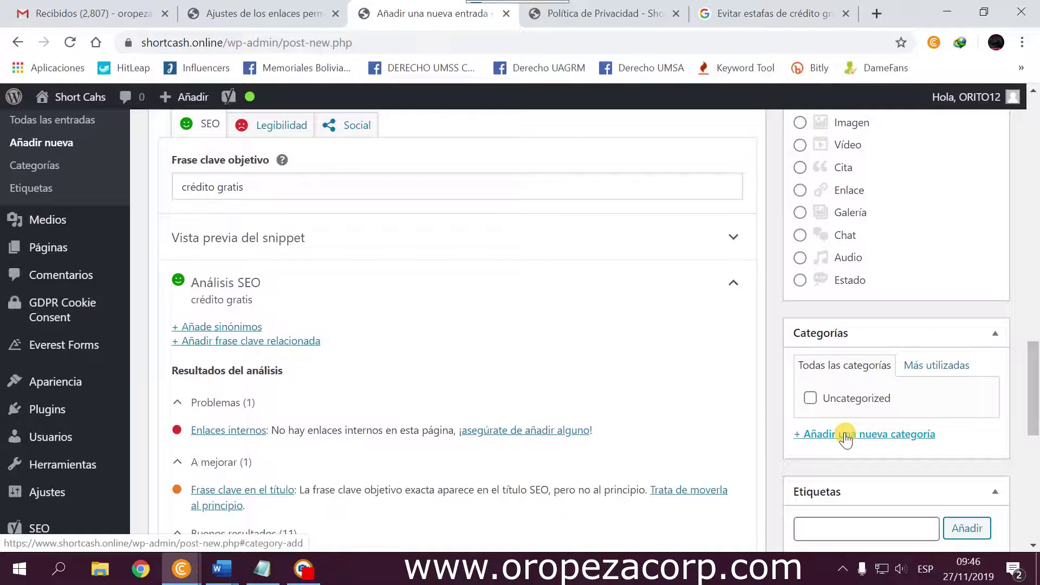
Create a new category named "Credito" and assign it to the post.
{"action": "scroll", "coordinate": [749, 429], "scroll_direction": "up", "scroll_amount": 1}
{"action": "scroll", "coordinate": [746, 432], "scroll_direction": "down", "scroll_amount": 2}
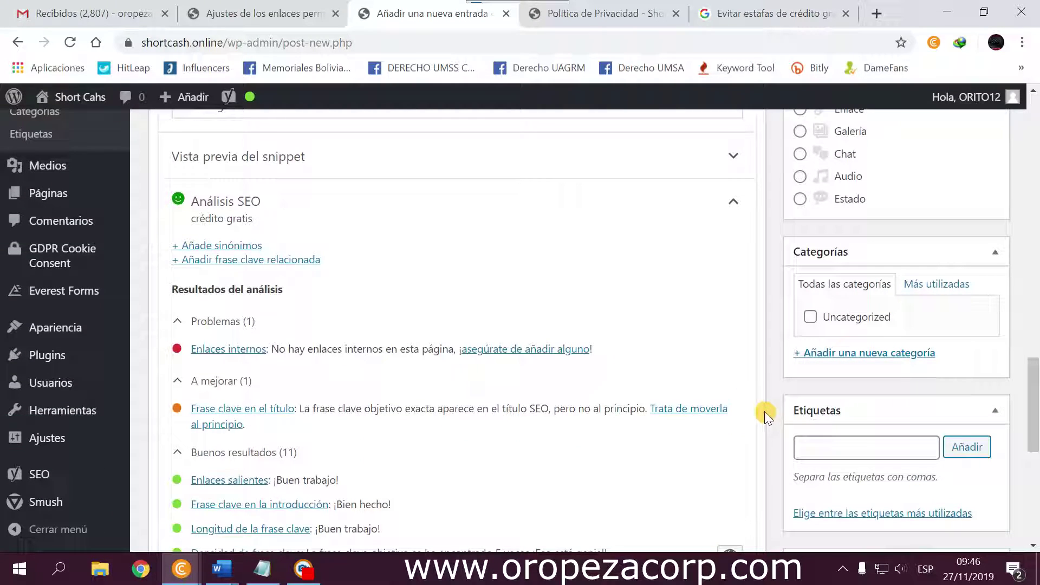
{"action": "left_click", "coordinate": [837, 357]}
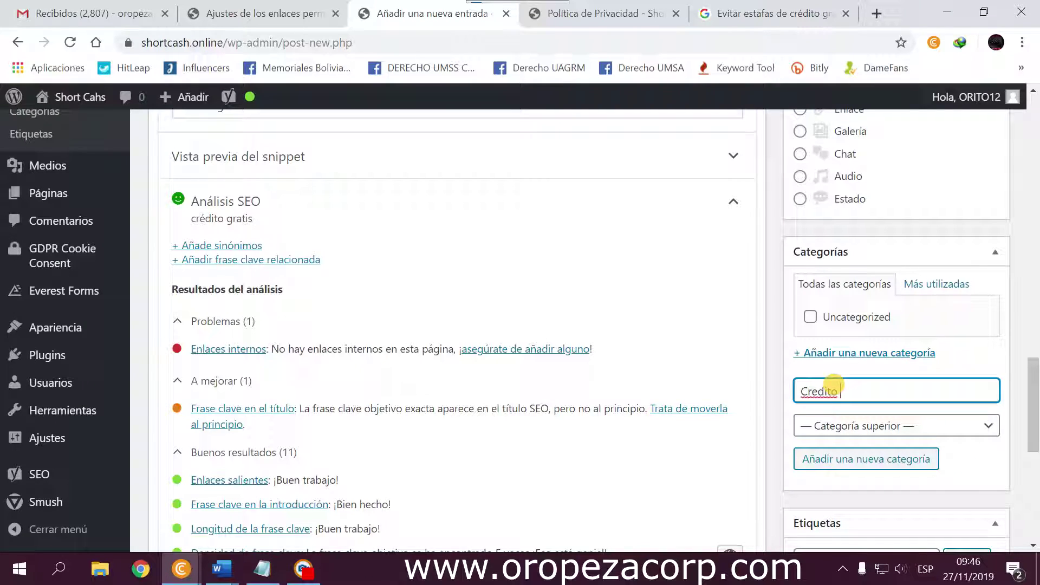
{"action": "left_click", "coordinate": [839, 459]}
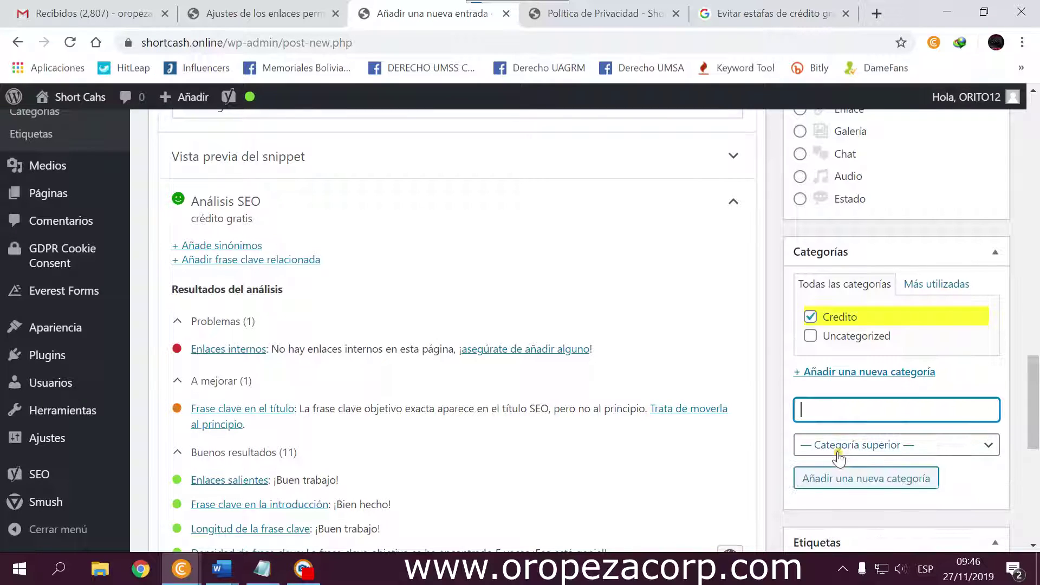
Check the post's category, layout and featured image settings, and publish the article "Evitar estafas de crédito gratis en línea".
{"action": "scroll", "coordinate": [859, 390], "scroll_direction": "up", "scroll_amount": 3}
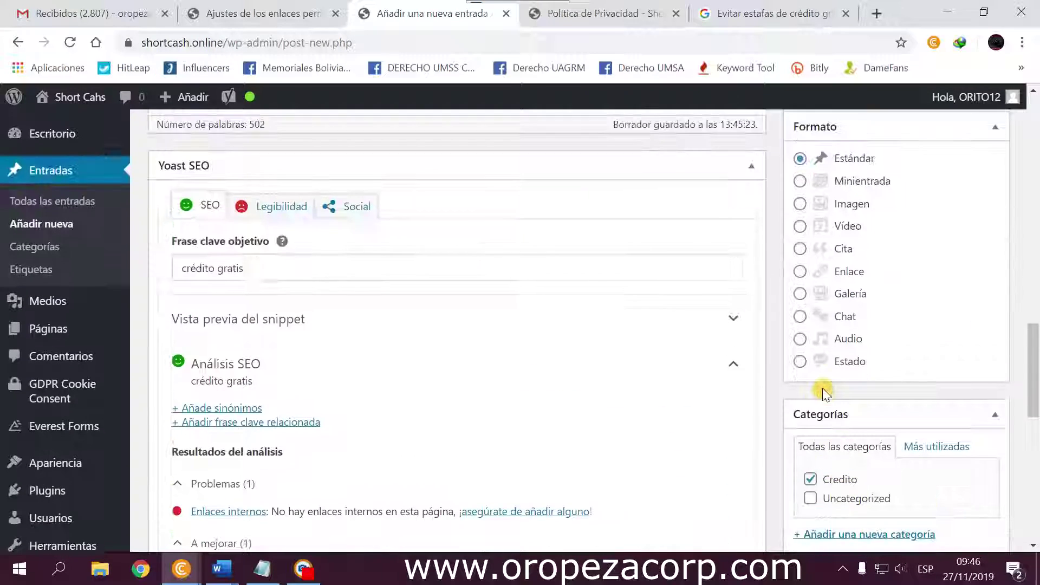
{"action": "scroll", "coordinate": [824, 397], "scroll_direction": "down", "scroll_amount": 7}
{"action": "scroll", "coordinate": [824, 389], "scroll_direction": "down", "scroll_amount": 4}
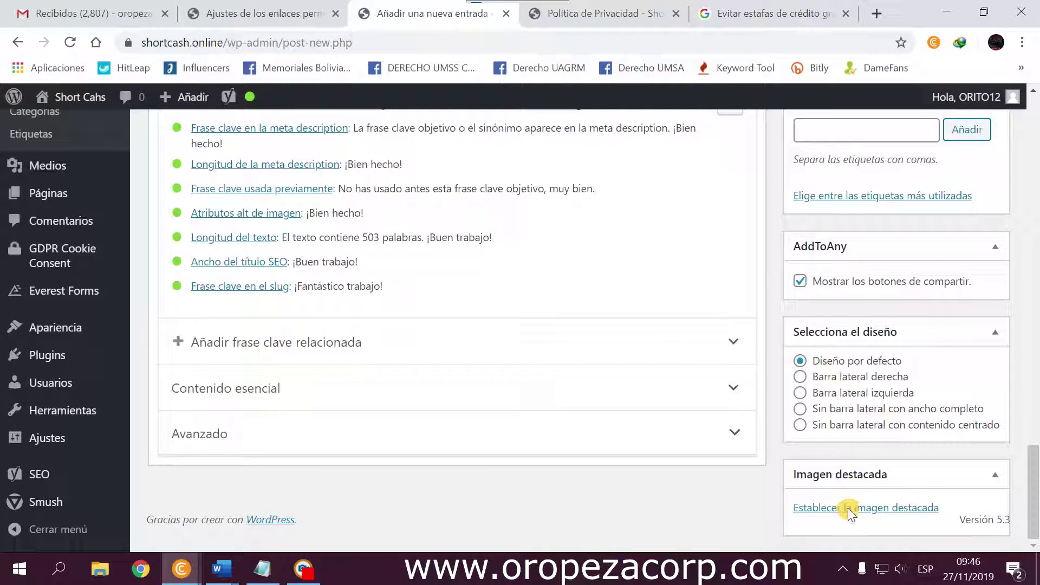
{"action": "scroll", "coordinate": [867, 508], "scroll_direction": "up", "scroll_amount": 4}
{"action": "scroll", "coordinate": [845, 508], "scroll_direction": "down", "scroll_amount": 4}
{"action": "scroll", "coordinate": [843, 509], "scroll_direction": "up", "scroll_amount": 4}
{"action": "scroll", "coordinate": [841, 509], "scroll_direction": "up", "scroll_amount": 15}
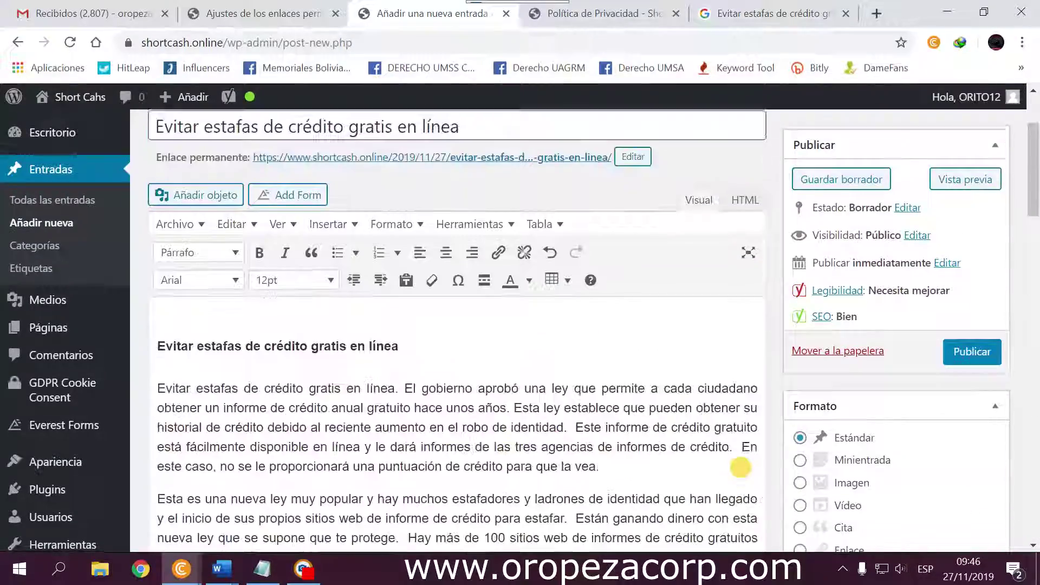
{"action": "scroll", "coordinate": [813, 487], "scroll_direction": "down", "scroll_amount": 10}
{"action": "scroll", "coordinate": [785, 460], "scroll_direction": "up", "scroll_amount": 1}
{"action": "scroll", "coordinate": [774, 441], "scroll_direction": "up", "scroll_amount": 10}
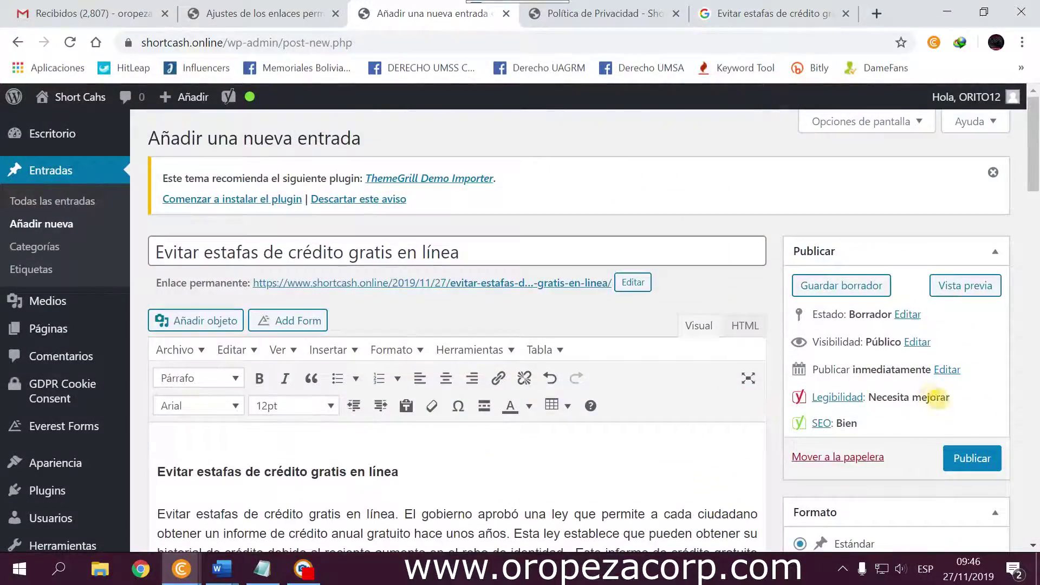
{"action": "left_click", "coordinate": [959, 458]}
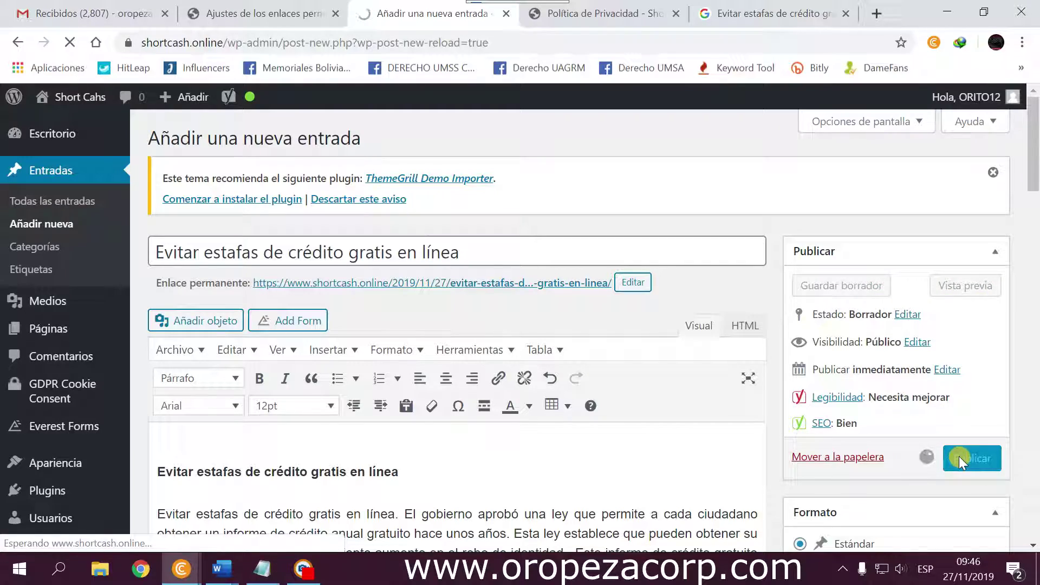
Set Evitar-estafas-de-crédito-gratis-en-línea.jpg from the media library as the post's featured image.
{"action": "scroll", "coordinate": [536, 237], "scroll_direction": "down", "scroll_amount": 8}
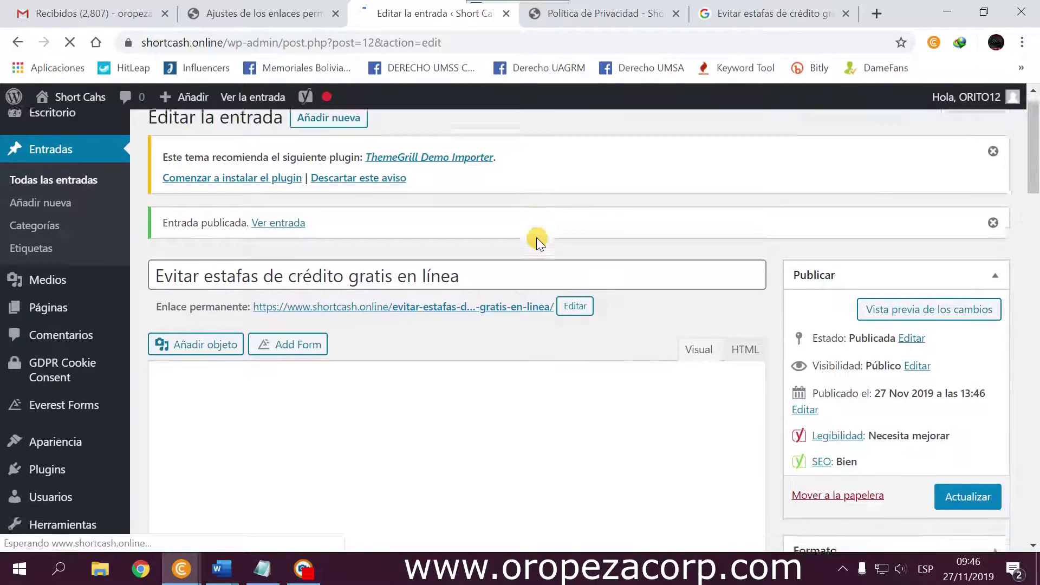
{"action": "scroll", "coordinate": [536, 238], "scroll_direction": "down", "scroll_amount": 10}
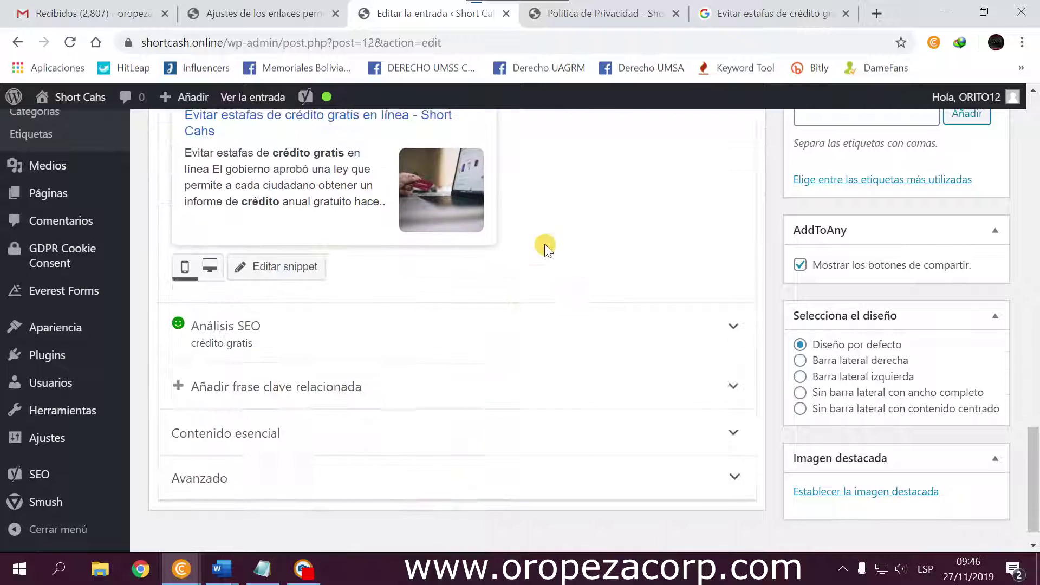
{"action": "left_click", "coordinate": [855, 504]}
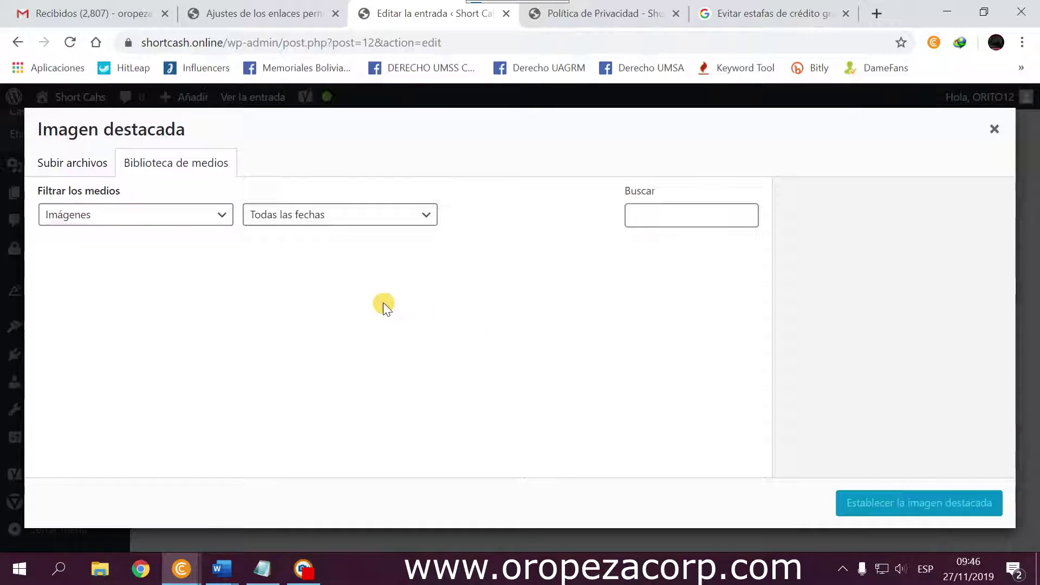
{"action": "left_click", "coordinate": [76, 298]}
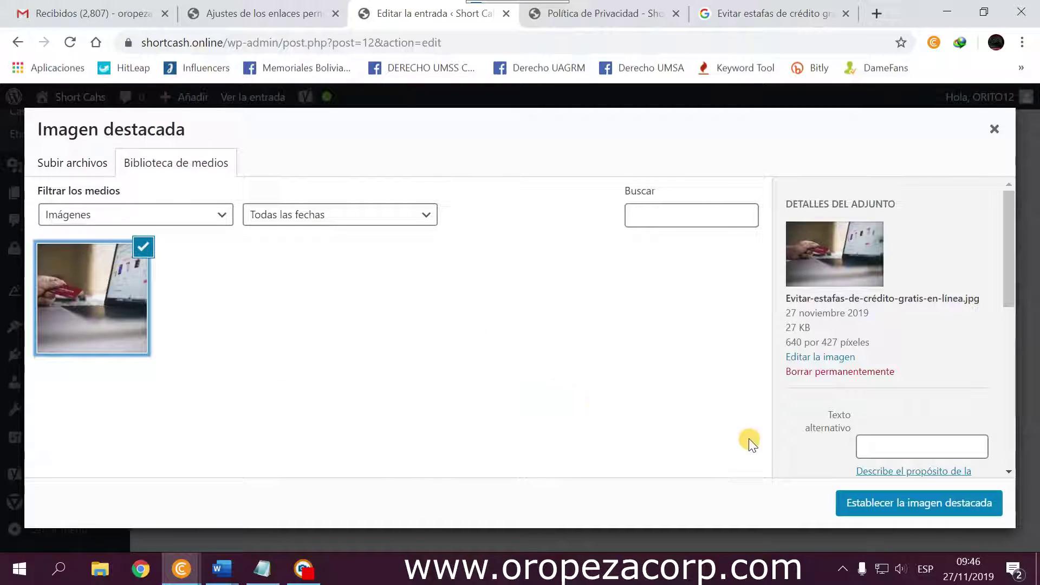
{"action": "left_click", "coordinate": [880, 512]}
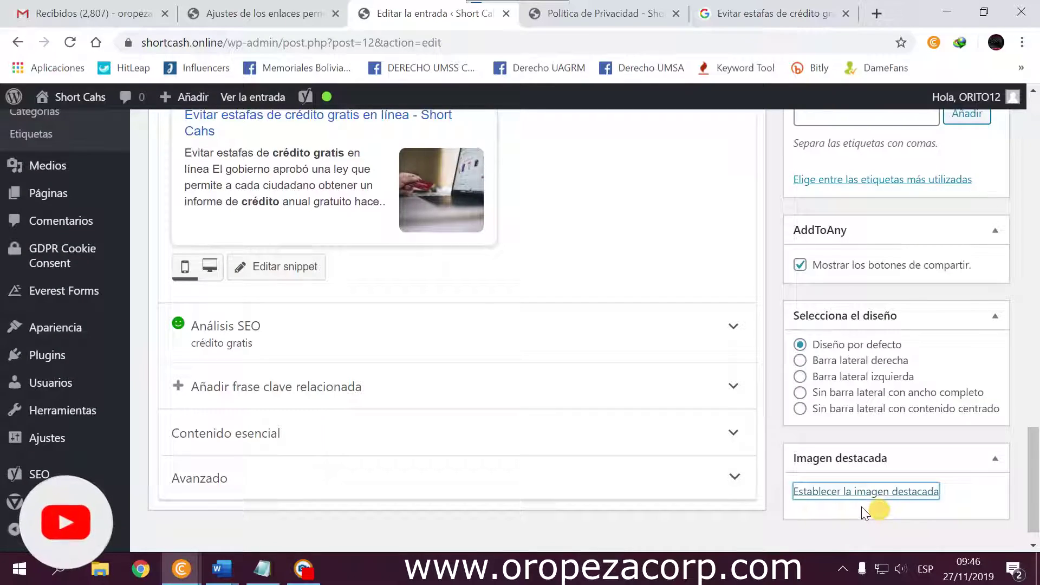
Check the featured image preview and examine the expanded SEO analysis results for the keyphrase "crédito gratis".
{"action": "scroll", "coordinate": [832, 464], "scroll_direction": "up", "scroll_amount": 8}
{"action": "scroll", "coordinate": [747, 437], "scroll_direction": "down", "scroll_amount": 7}
{"action": "scroll", "coordinate": [831, 487], "scroll_direction": "up", "scroll_amount": 5}
{"action": "scroll", "coordinate": [588, 391], "scroll_direction": "down", "scroll_amount": 7}
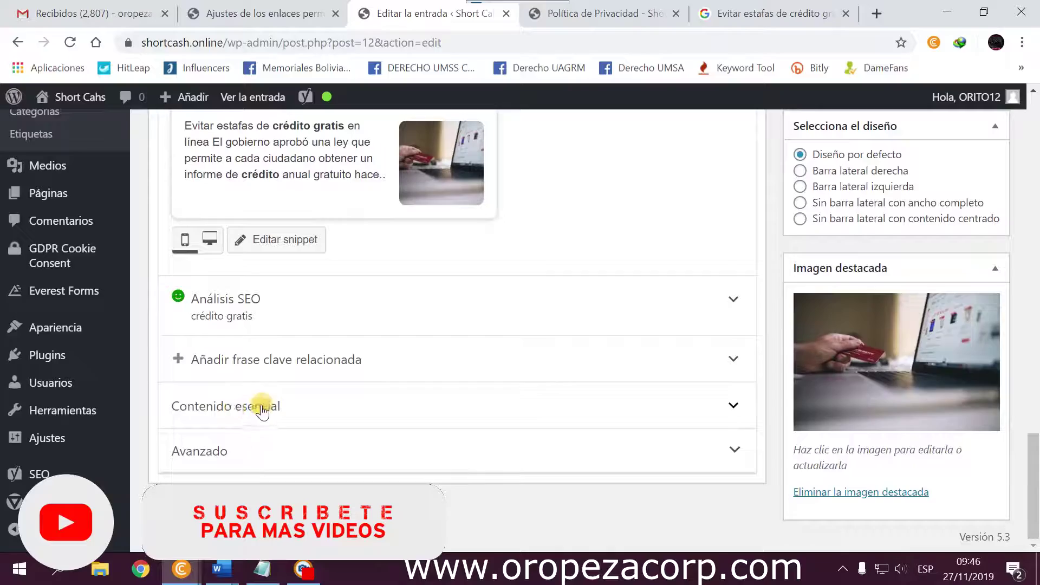
{"action": "left_click", "coordinate": [270, 330]}
{"action": "scroll", "coordinate": [255, 366], "scroll_direction": "down", "scroll_amount": 8}
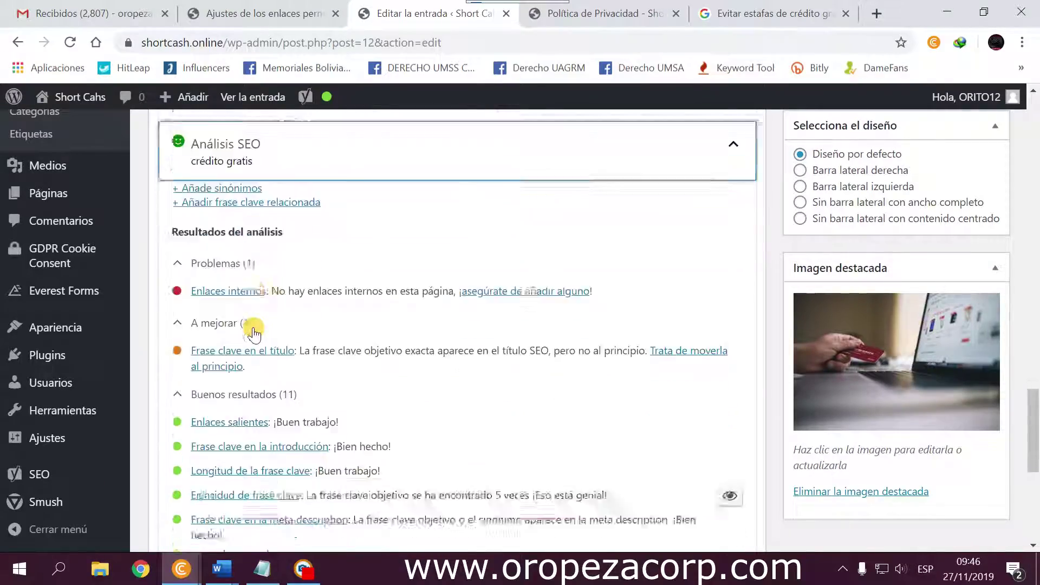
{"action": "scroll", "coordinate": [255, 334], "scroll_direction": "up", "scroll_amount": 13}
{"action": "scroll", "coordinate": [253, 335], "scroll_direction": "up", "scroll_amount": 15}
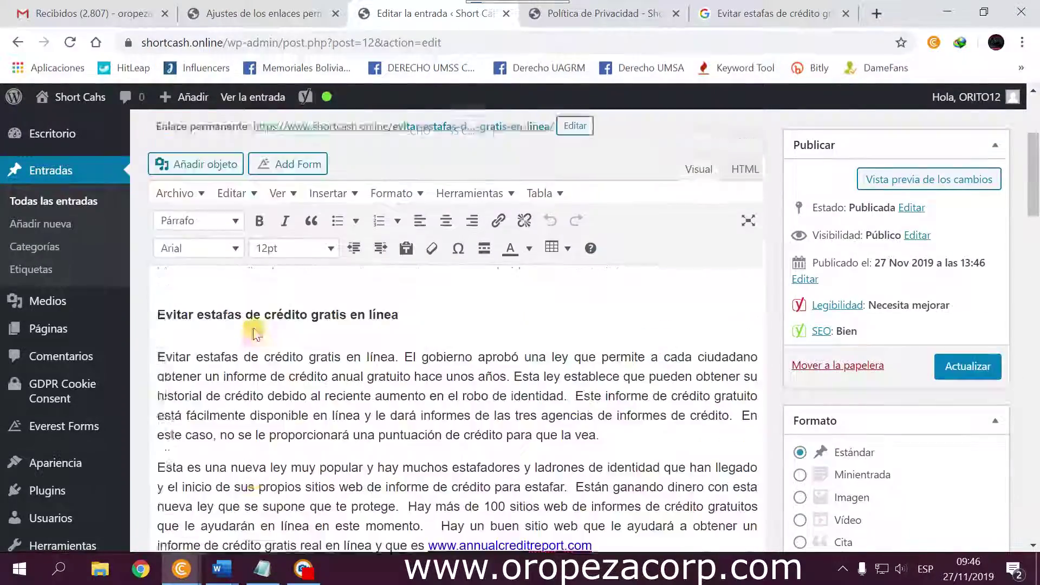
Update the published post to save its featured image.
{"action": "scroll", "coordinate": [387, 374], "scroll_direction": "down", "scroll_amount": 4}
{"action": "scroll", "coordinate": [386, 371], "scroll_direction": "up", "scroll_amount": 3}
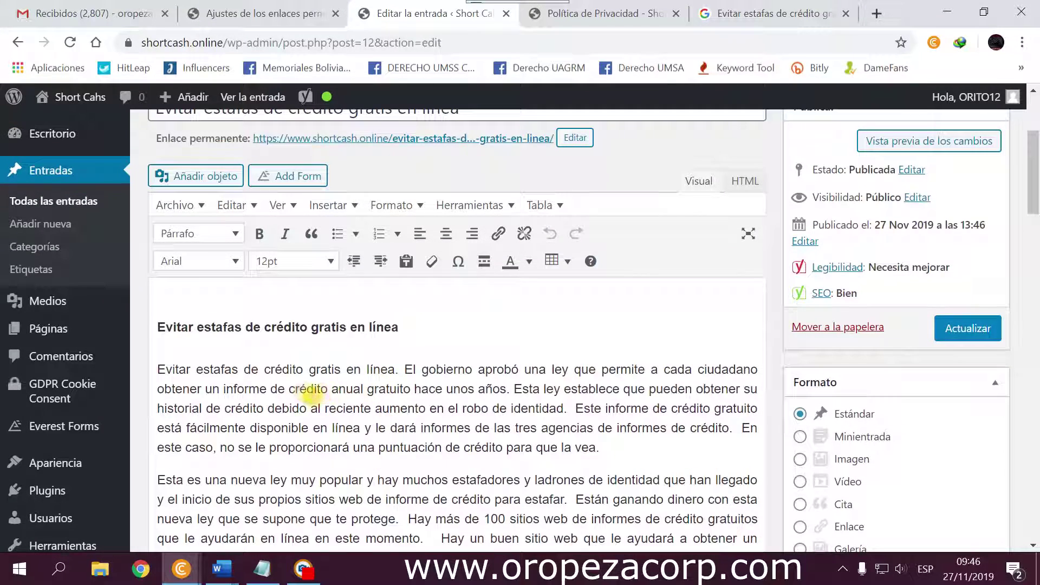
{"action": "left_click", "coordinate": [941, 330]}
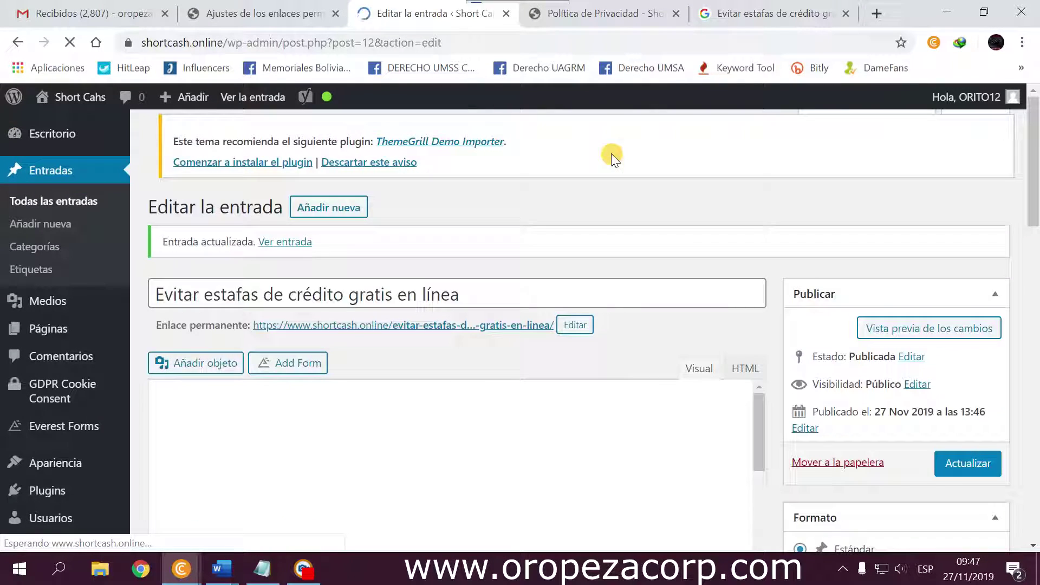
Open the published article from its permalink and examine its featured image, category, text, comment section and site menu.
{"action": "scroll", "coordinate": [417, 172], "scroll_direction": "down", "scroll_amount": 3}
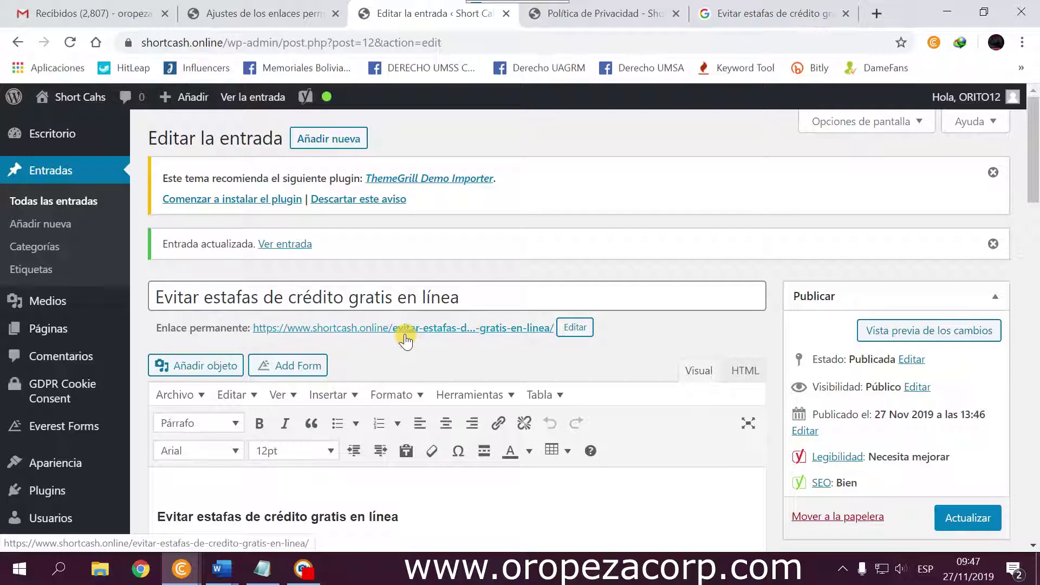
{"action": "left_click", "coordinate": [395, 330]}
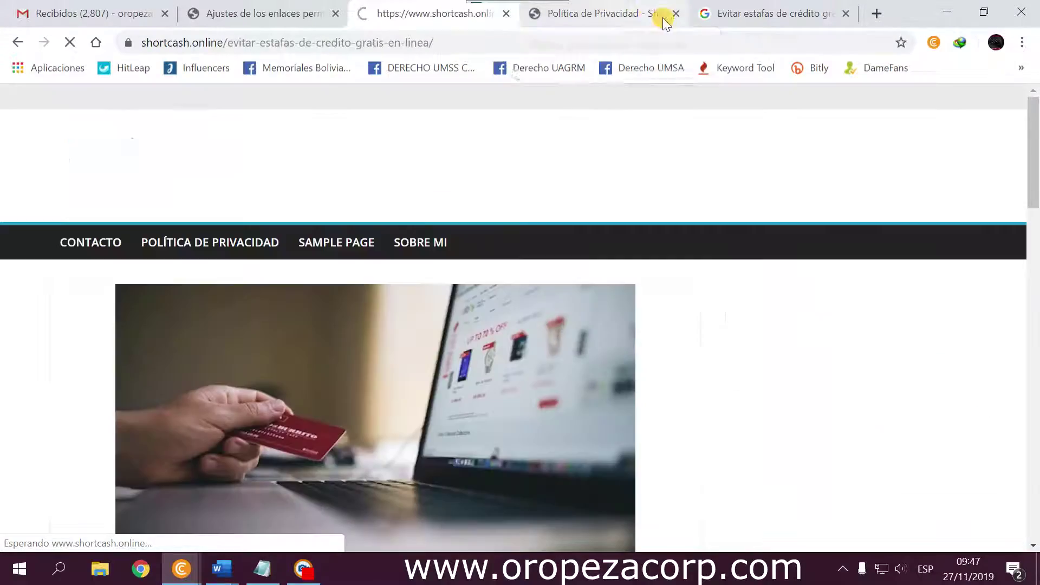
{"action": "scroll", "coordinate": [467, 252], "scroll_direction": "down", "scroll_amount": 10}
{"action": "scroll", "coordinate": [467, 251], "scroll_direction": "down", "scroll_amount": 8}
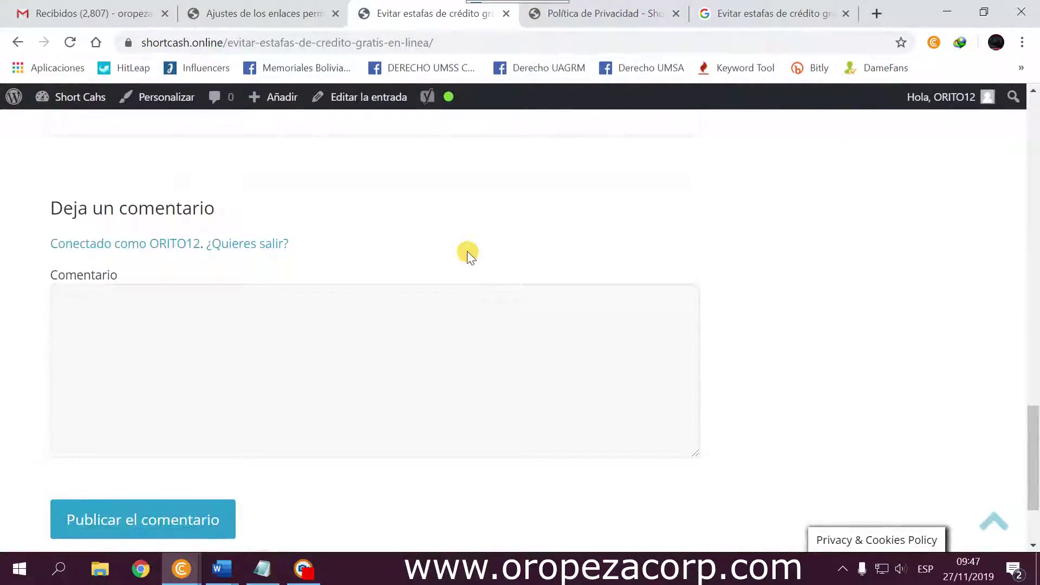
{"action": "scroll", "coordinate": [467, 251], "scroll_direction": "up", "scroll_amount": 12}
{"action": "scroll", "coordinate": [467, 251], "scroll_direction": "up", "scroll_amount": 10}
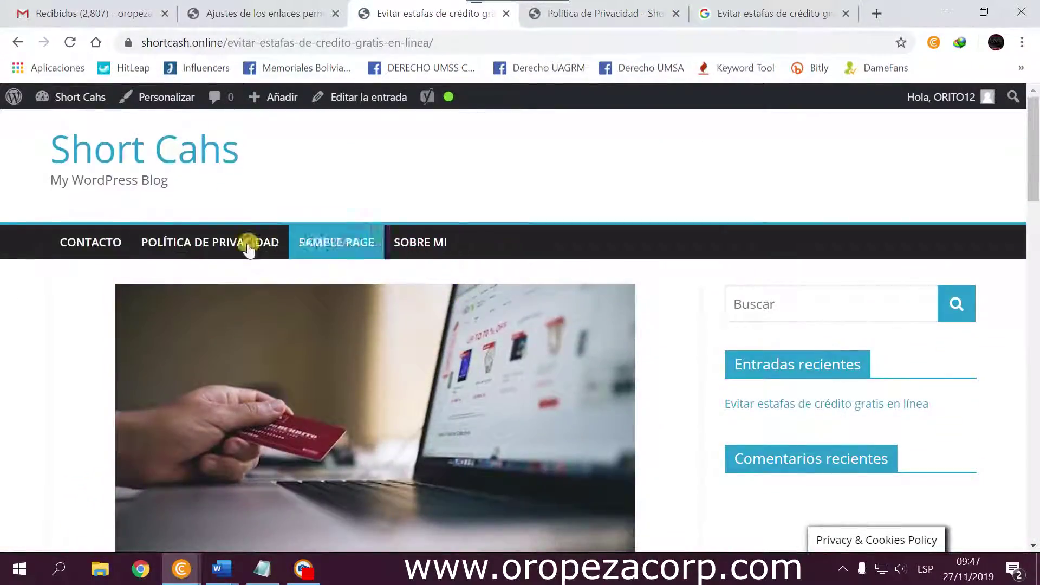
{"action": "scroll", "coordinate": [323, 303], "scroll_direction": "down", "scroll_amount": 5}
{"action": "scroll", "coordinate": [320, 321], "scroll_direction": "down", "scroll_amount": 10}
{"action": "scroll", "coordinate": [317, 322], "scroll_direction": "up", "scroll_amount": 15}
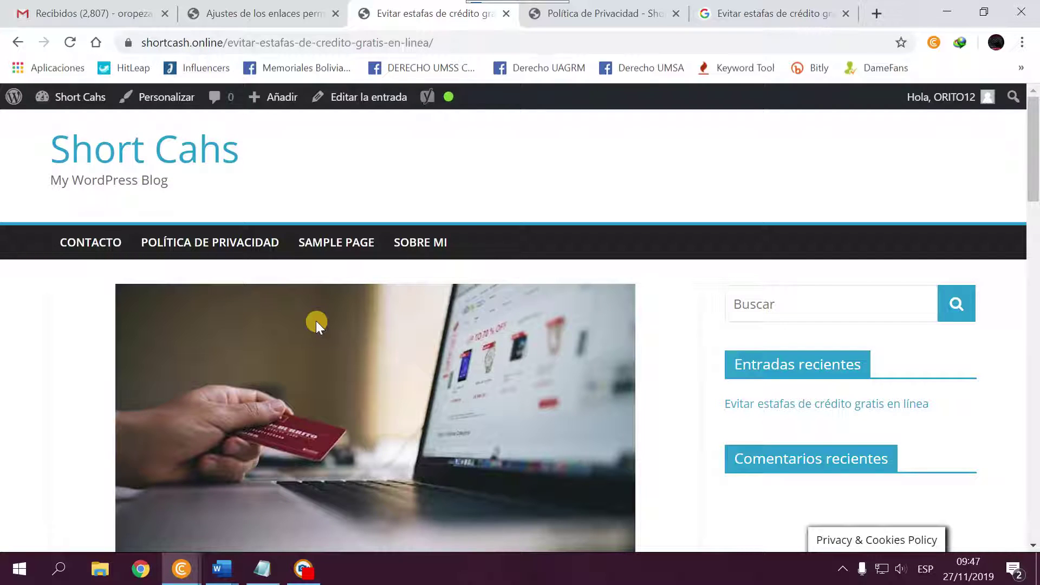
{"action": "scroll", "coordinate": [316, 323], "scroll_direction": "down", "scroll_amount": 4}
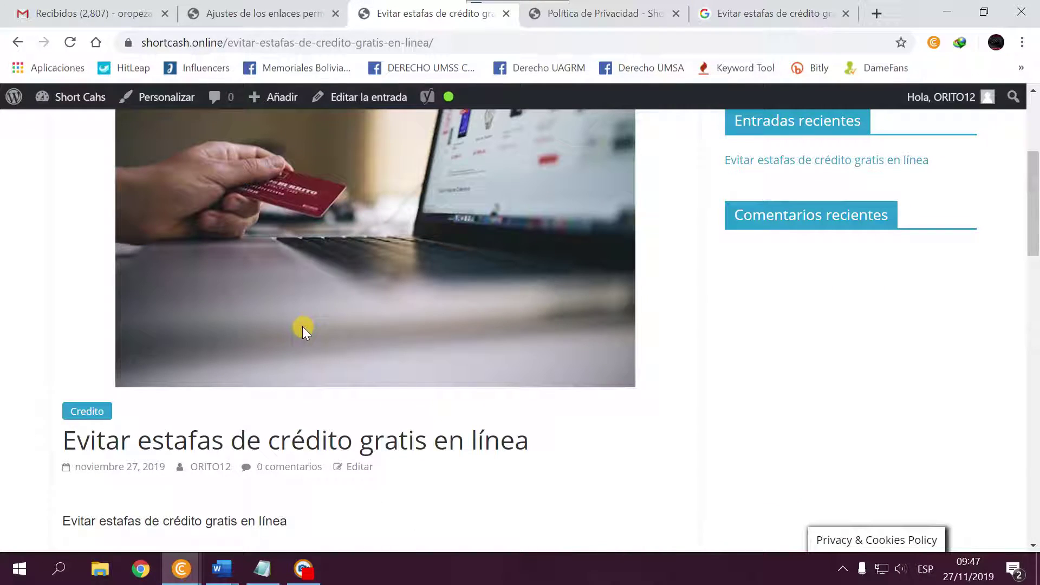